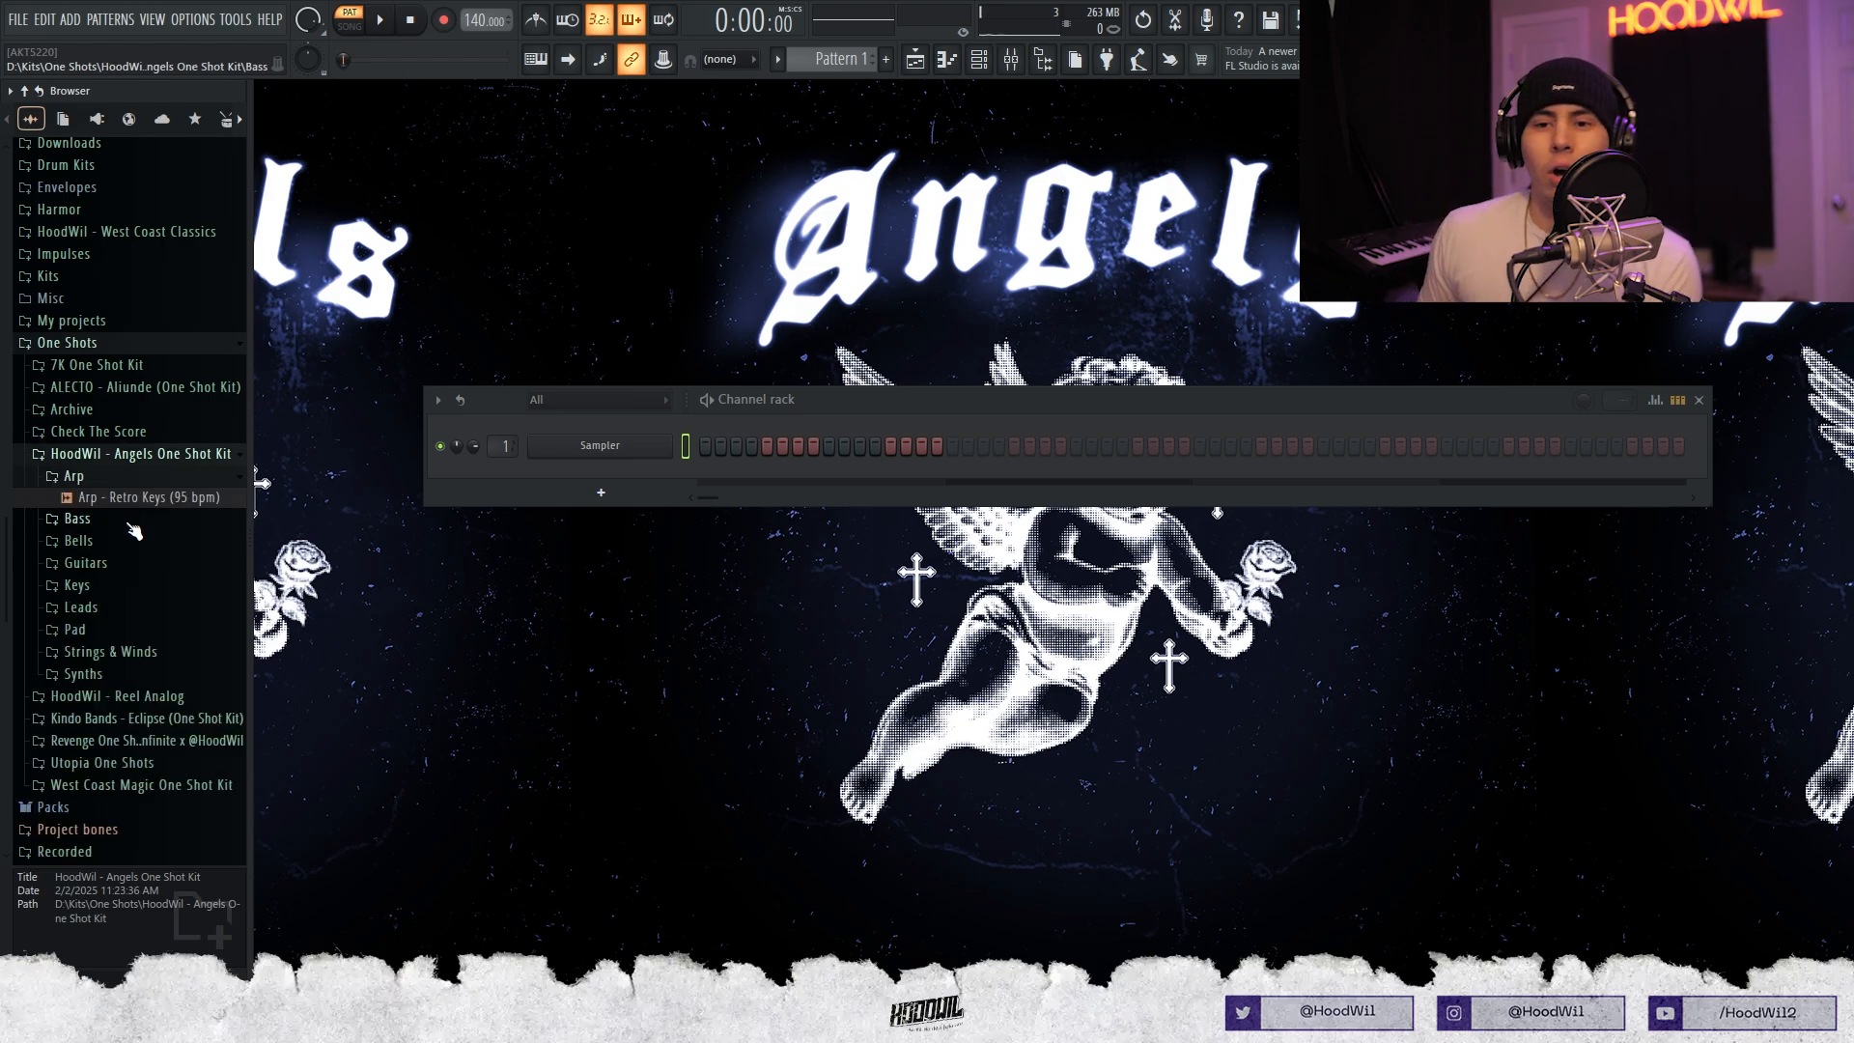
# Audition the Royal, Section and Stairway guitar one-shots in the HoodWil - Angels One Shot Kit's Guitars folder.
pyautogui.click(157, 562)
pyautogui.click(144, 564)
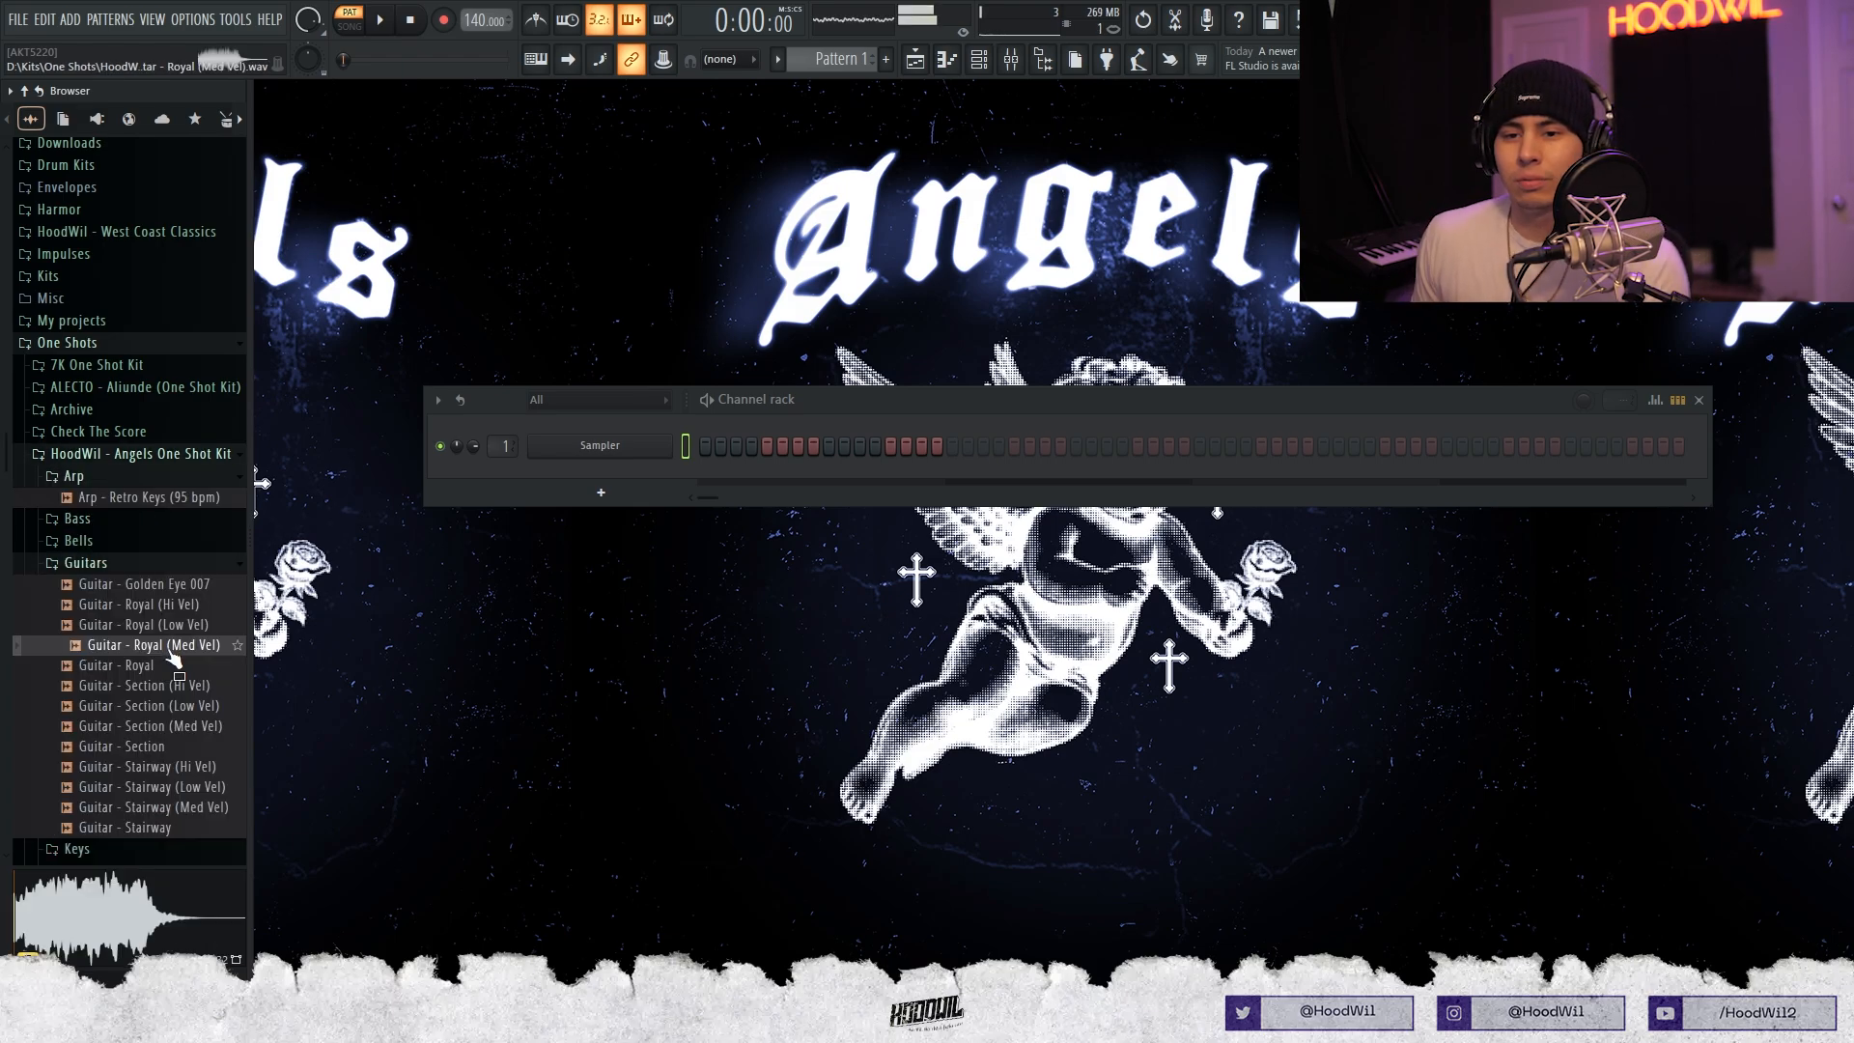
pyautogui.click(168, 667)
pyautogui.click(170, 685)
pyautogui.click(198, 726)
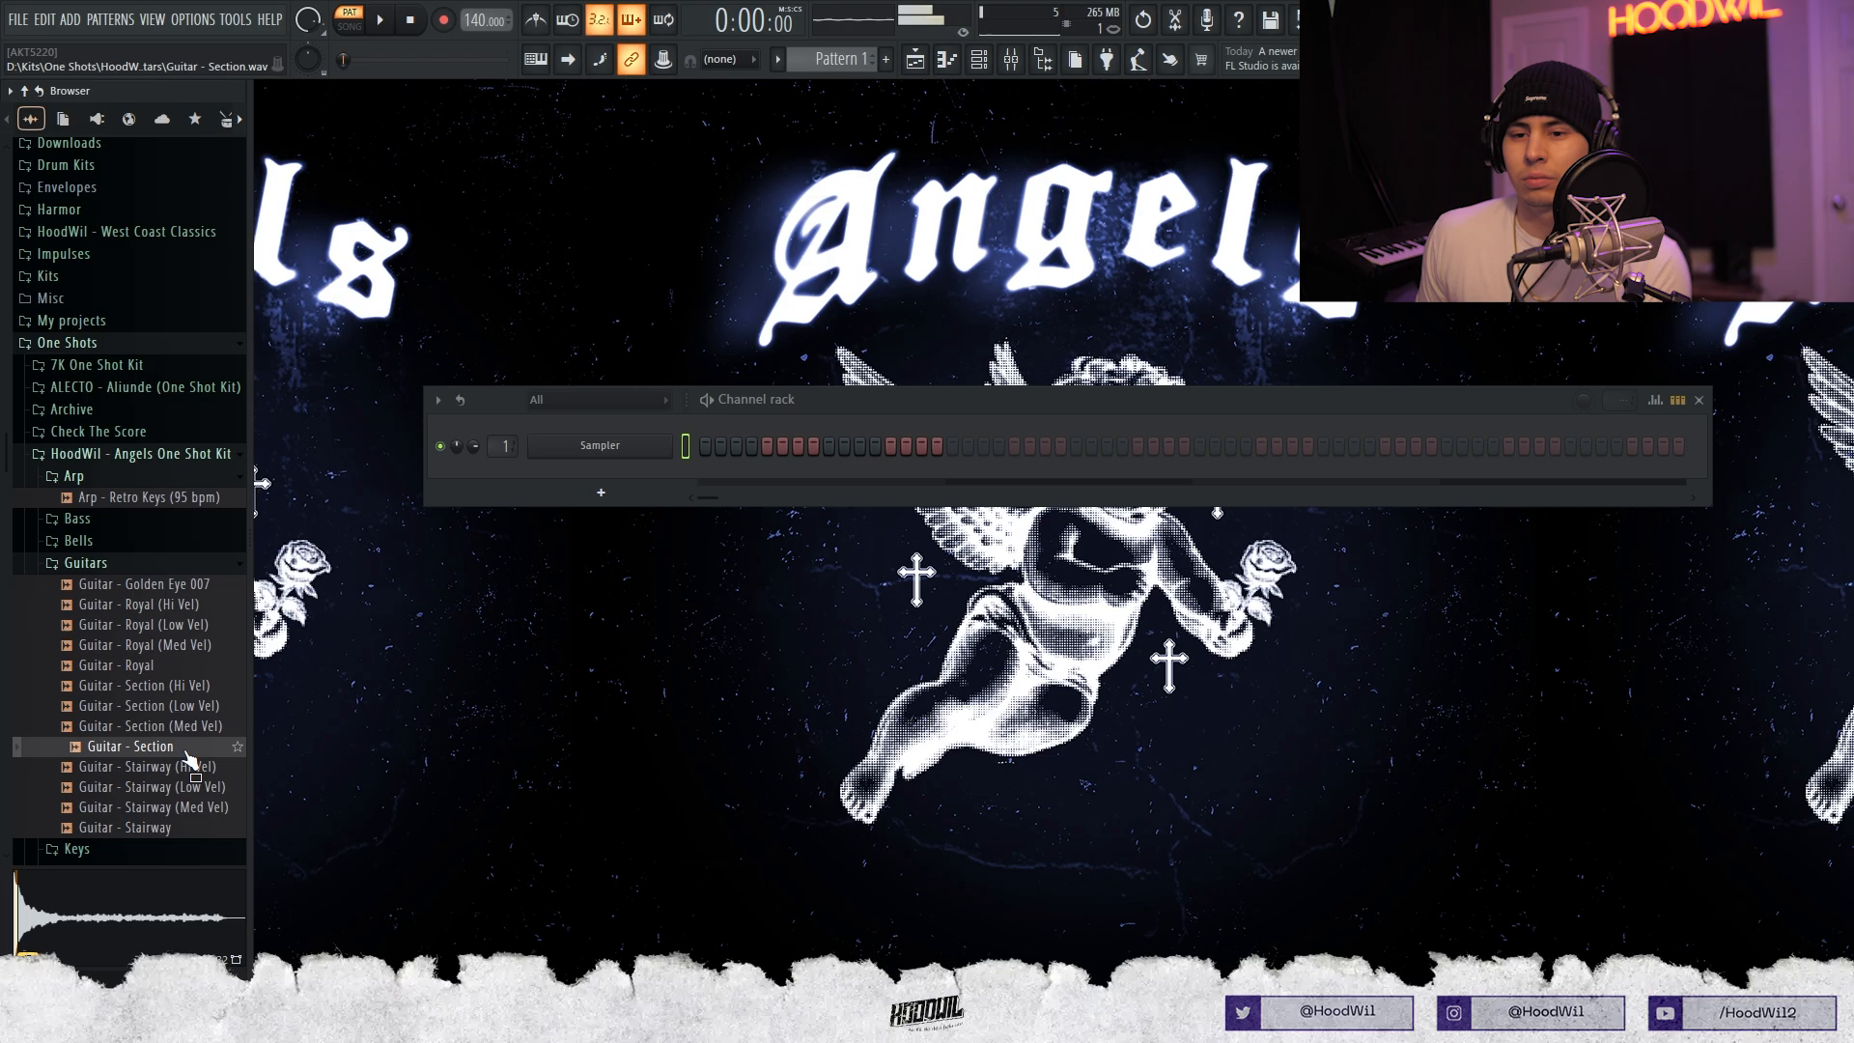
pyautogui.click(198, 746)
pyautogui.click(198, 767)
pyautogui.click(196, 787)
# Load the Guitar - Stairway (Med Vel) sample into the channel rack as a new channel.
pyautogui.click(190, 813)
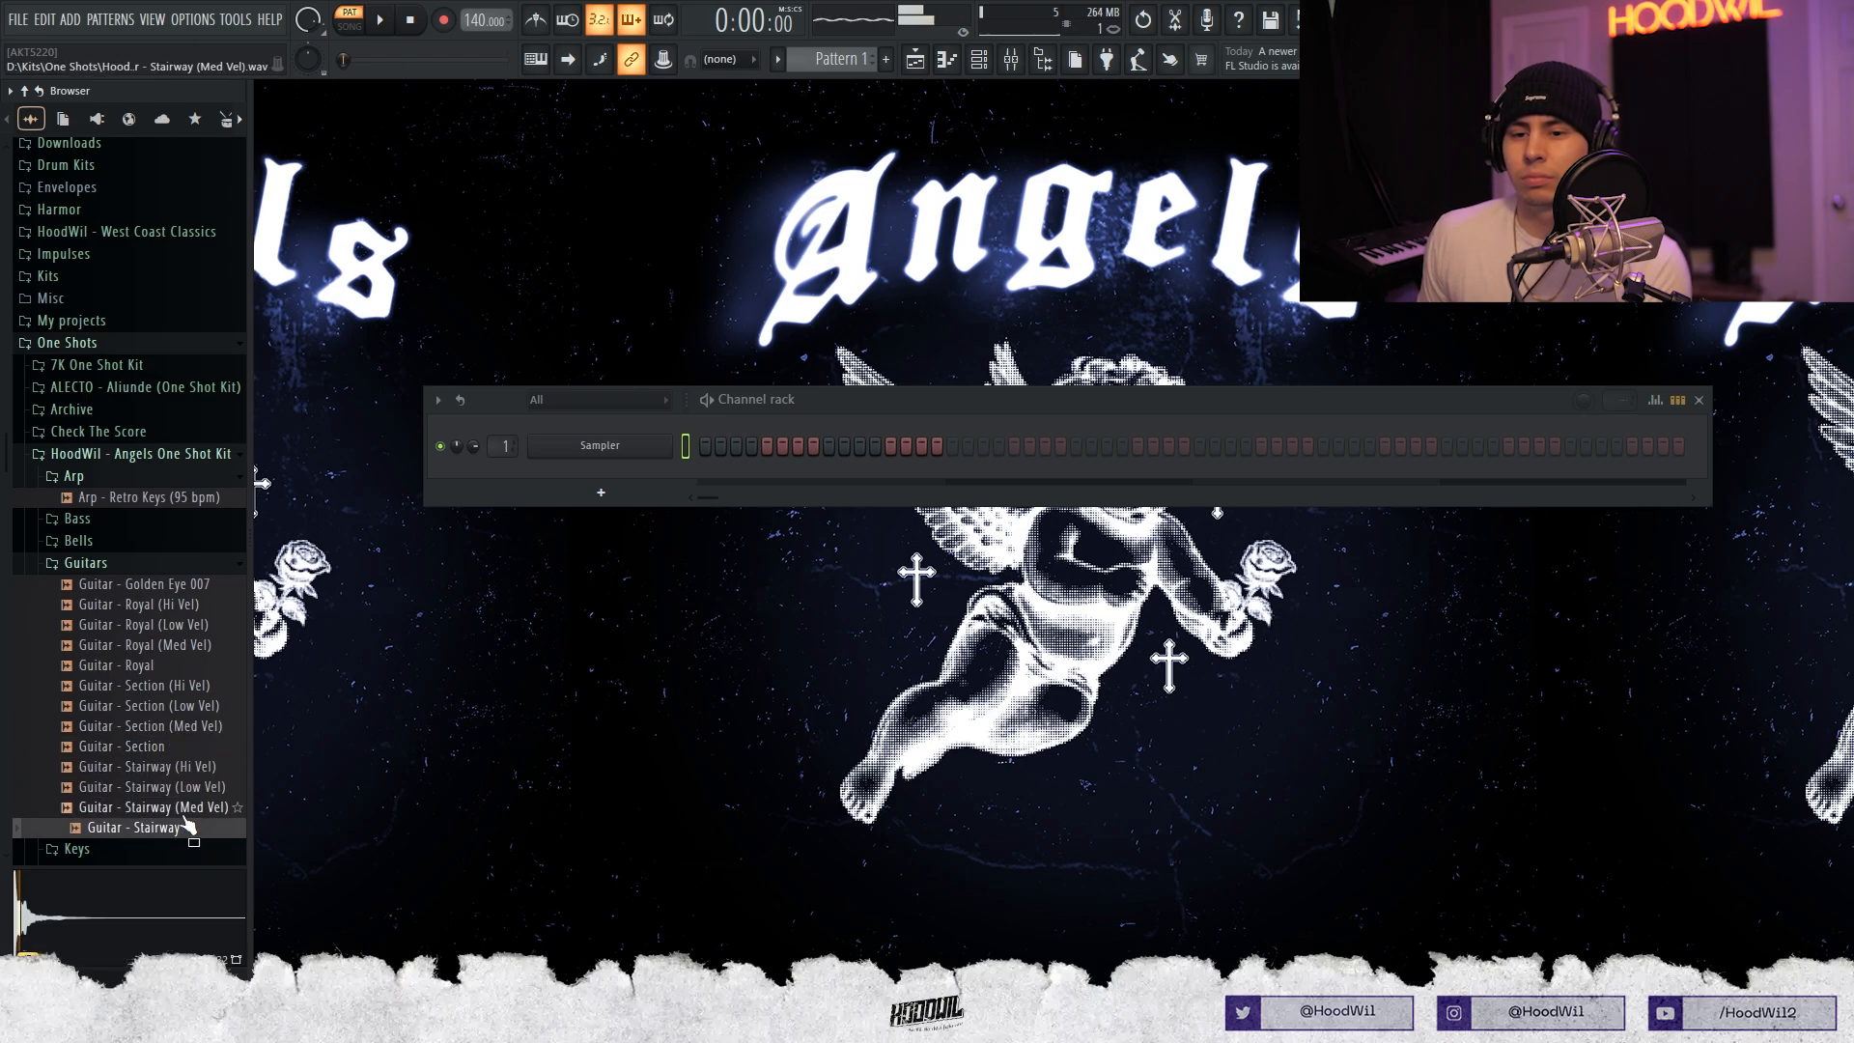
pyautogui.scroll(-4, 184, 816)
pyautogui.moveTo(164, 564); pyautogui.dragTo(687, 471)
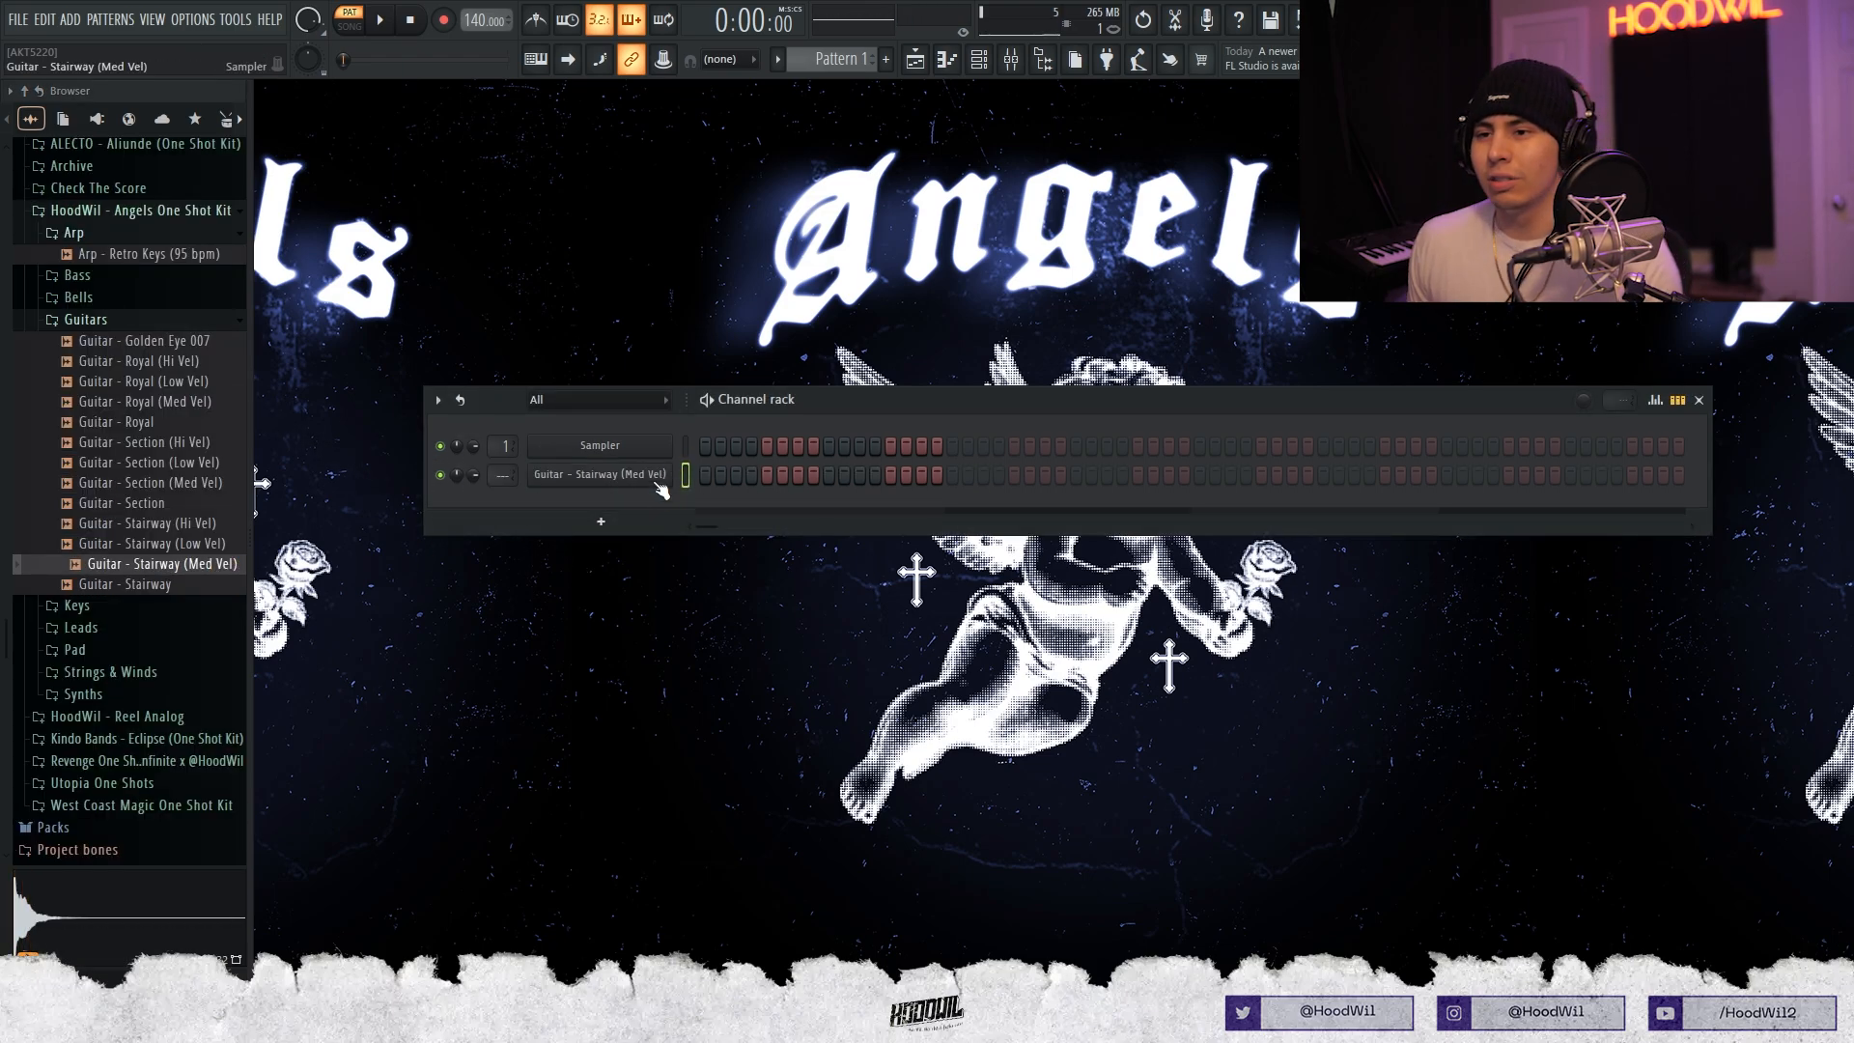
# Examine the Guitar - Stairway (Med Vel) channel's sampler settings and volume envelope, replaying the sample for reference.
pyautogui.click(656, 482)
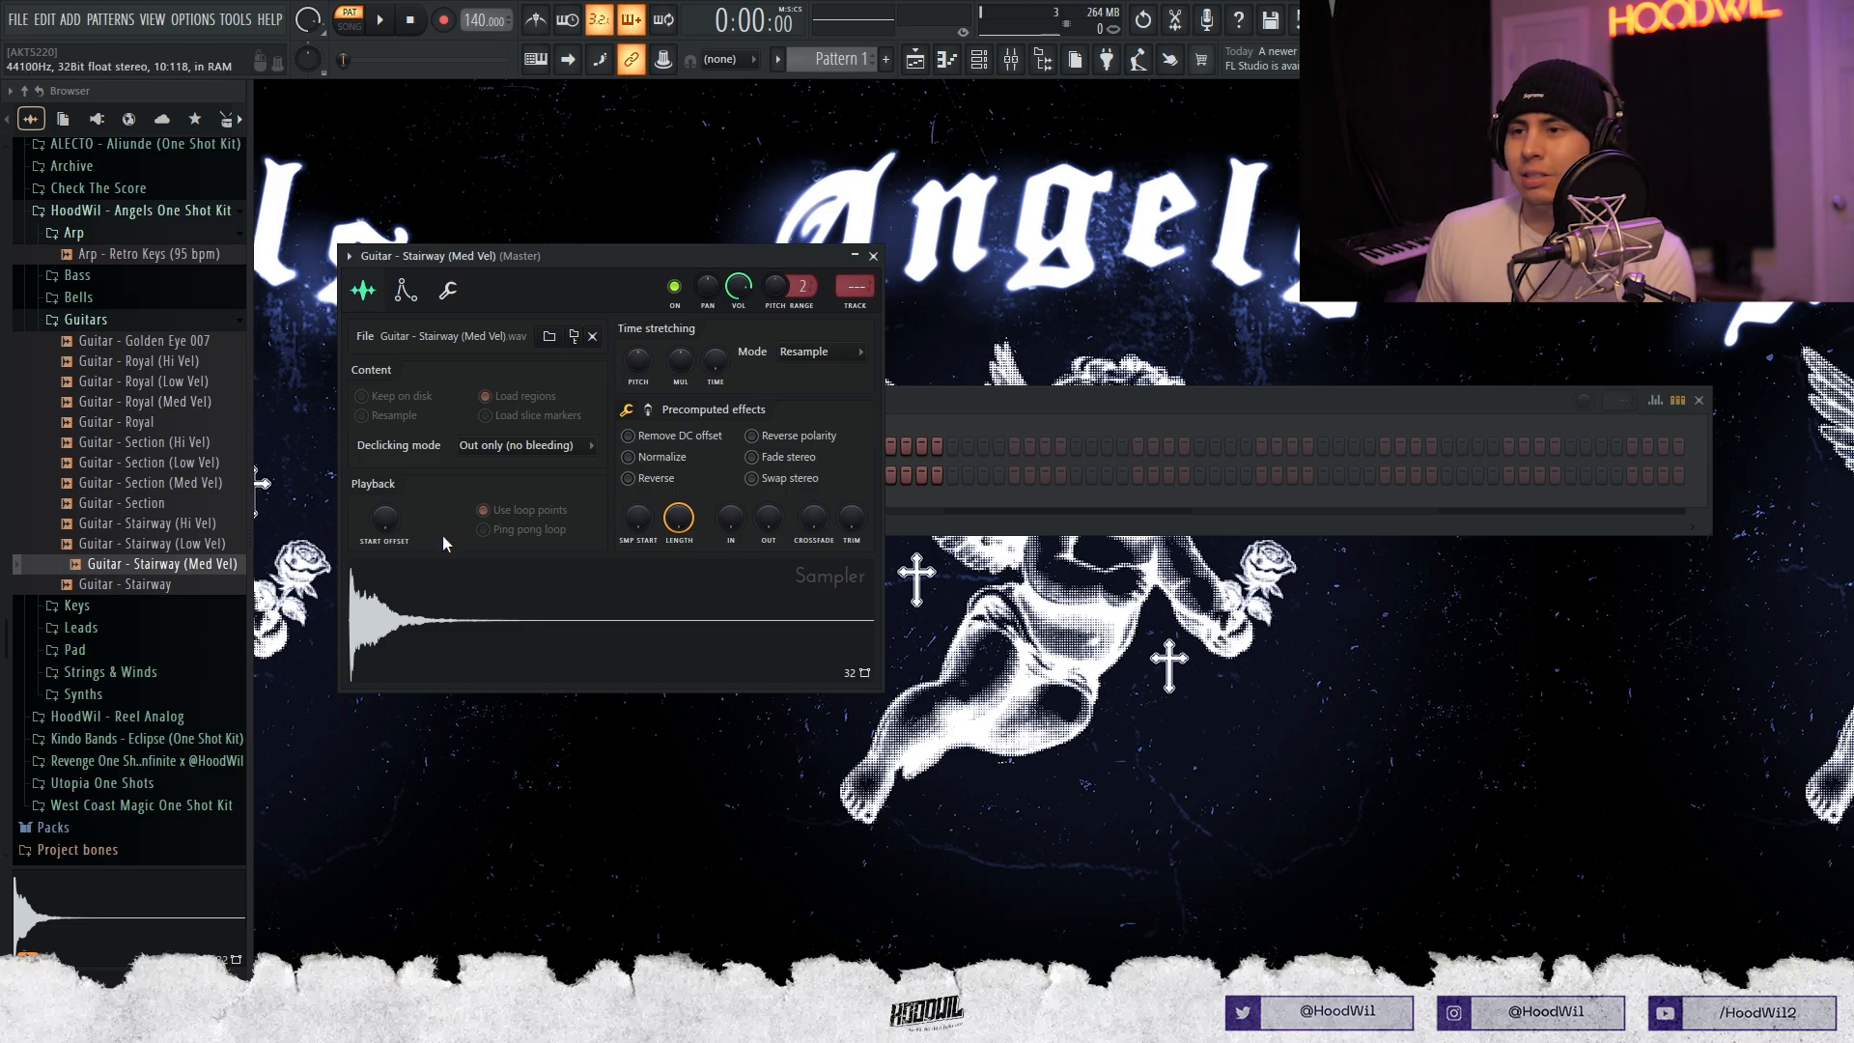
pyautogui.click(200, 572)
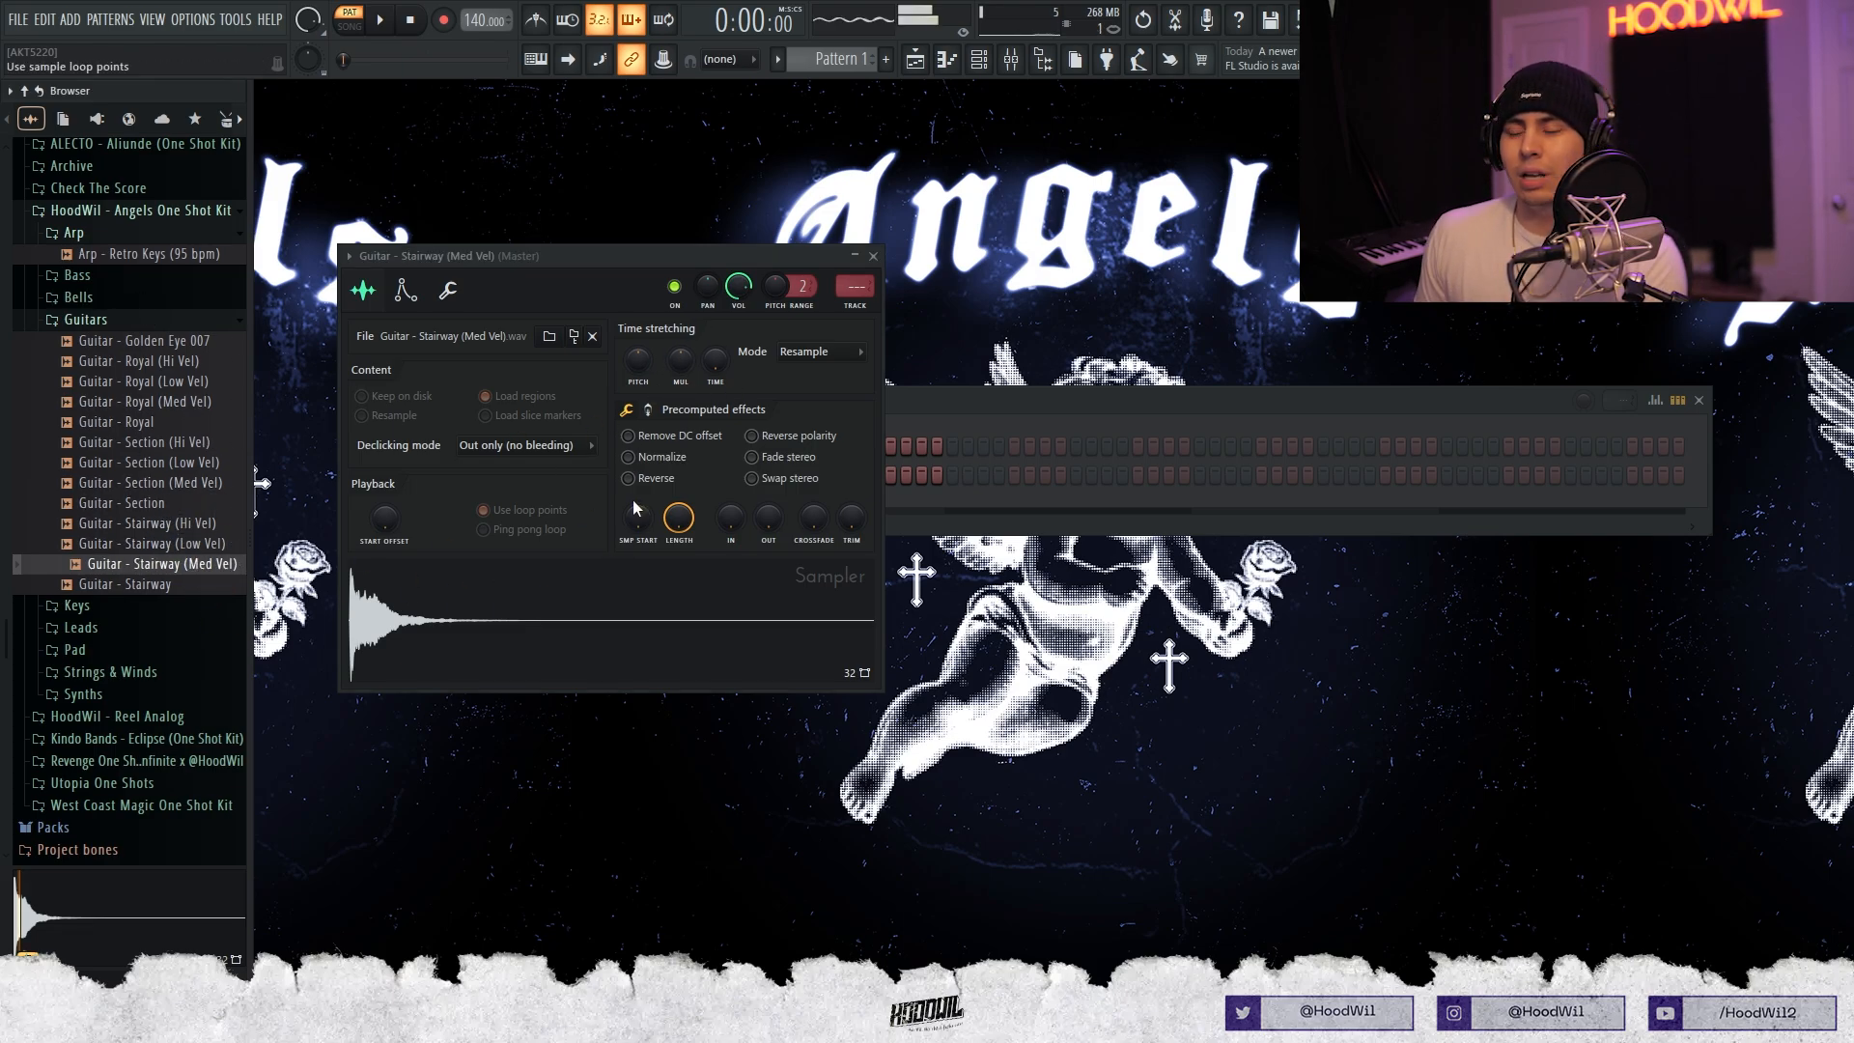
pyautogui.click(545, 509)
pyautogui.click(404, 291)
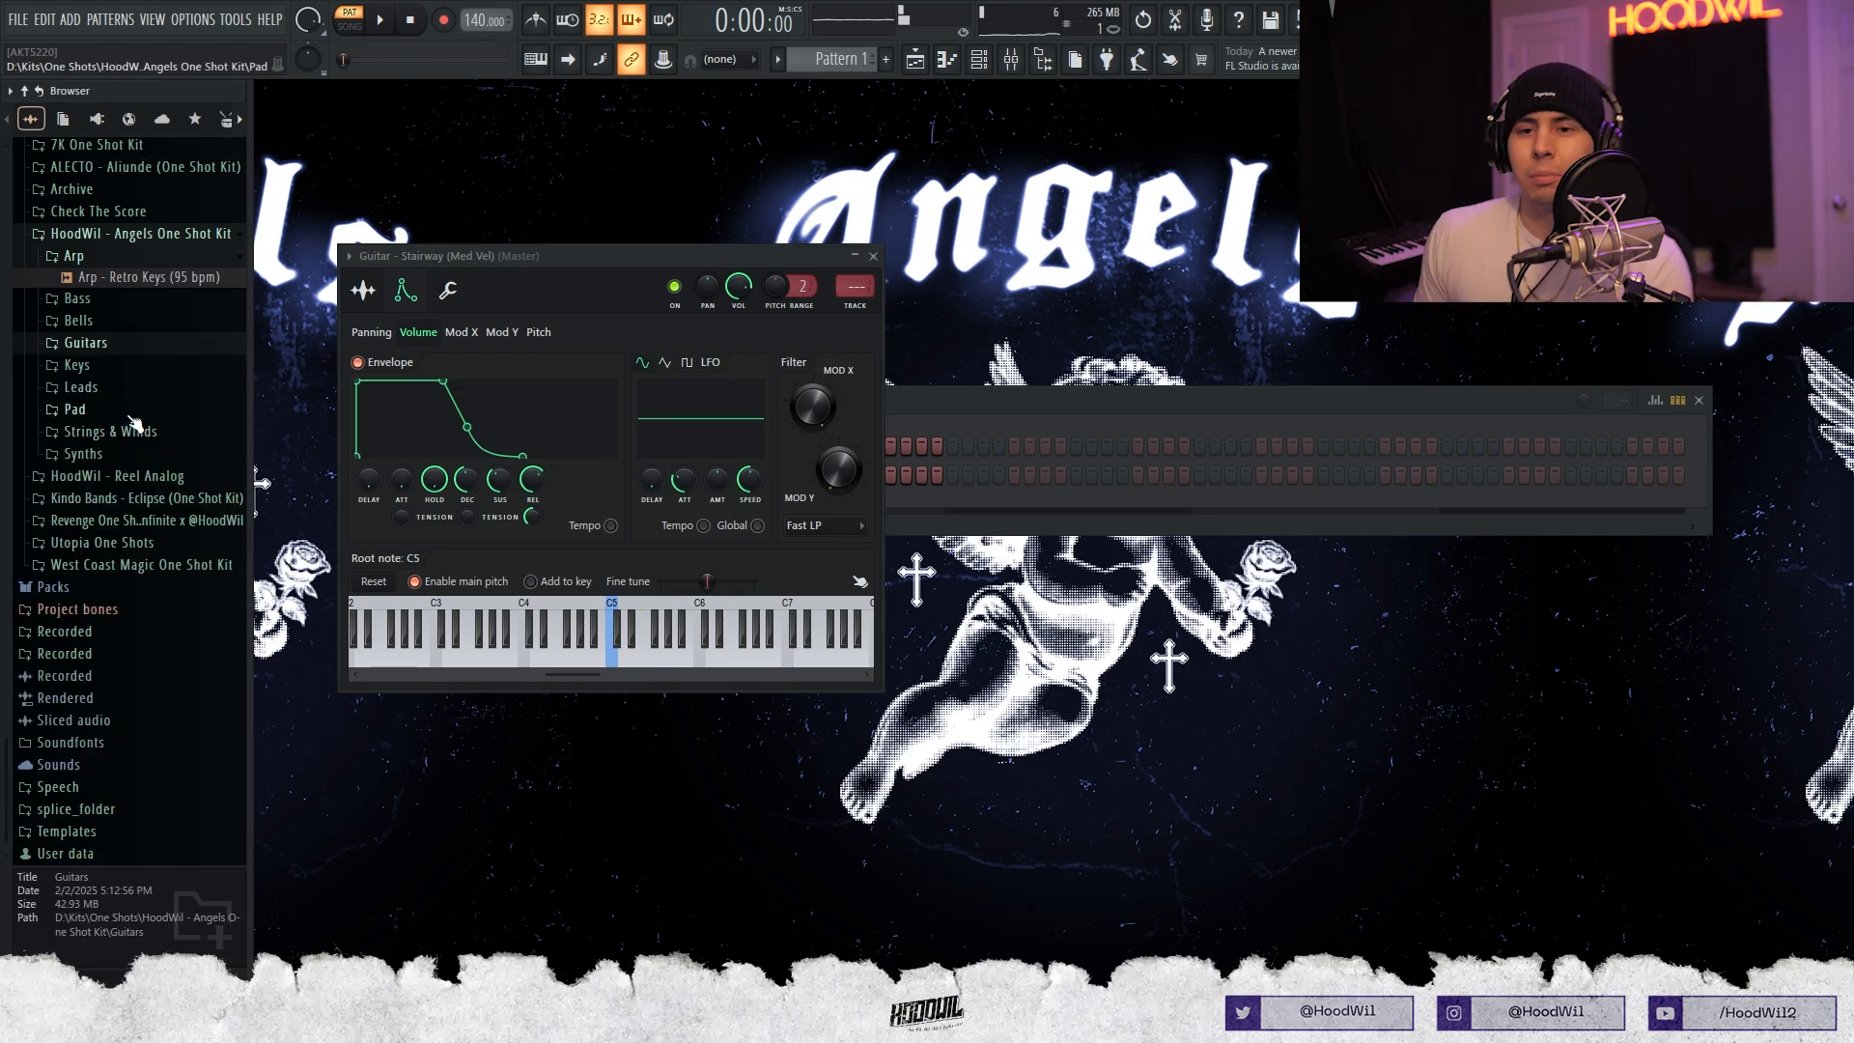
pyautogui.click(874, 255)
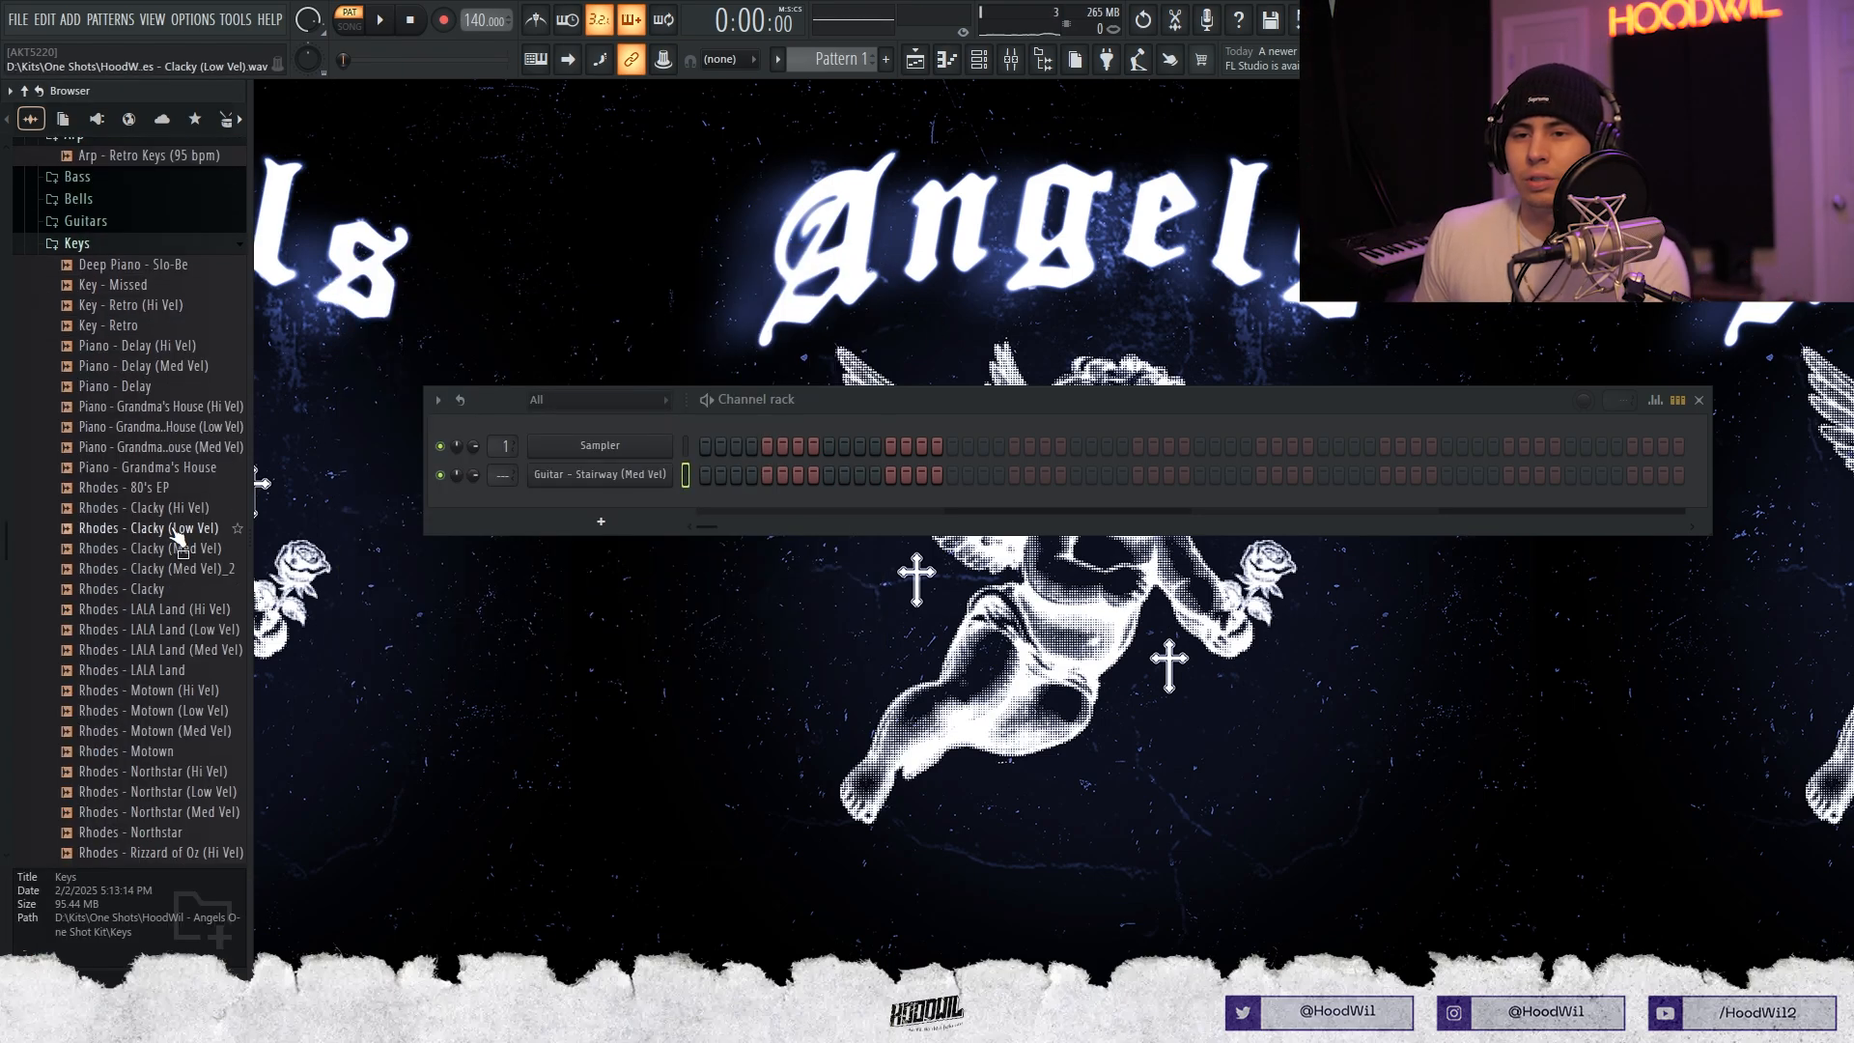
# Audition the Rhodes one-shots in the kit's Keys folder, from the Clacky samples through the Northstar samples.
pyautogui.click(166, 528)
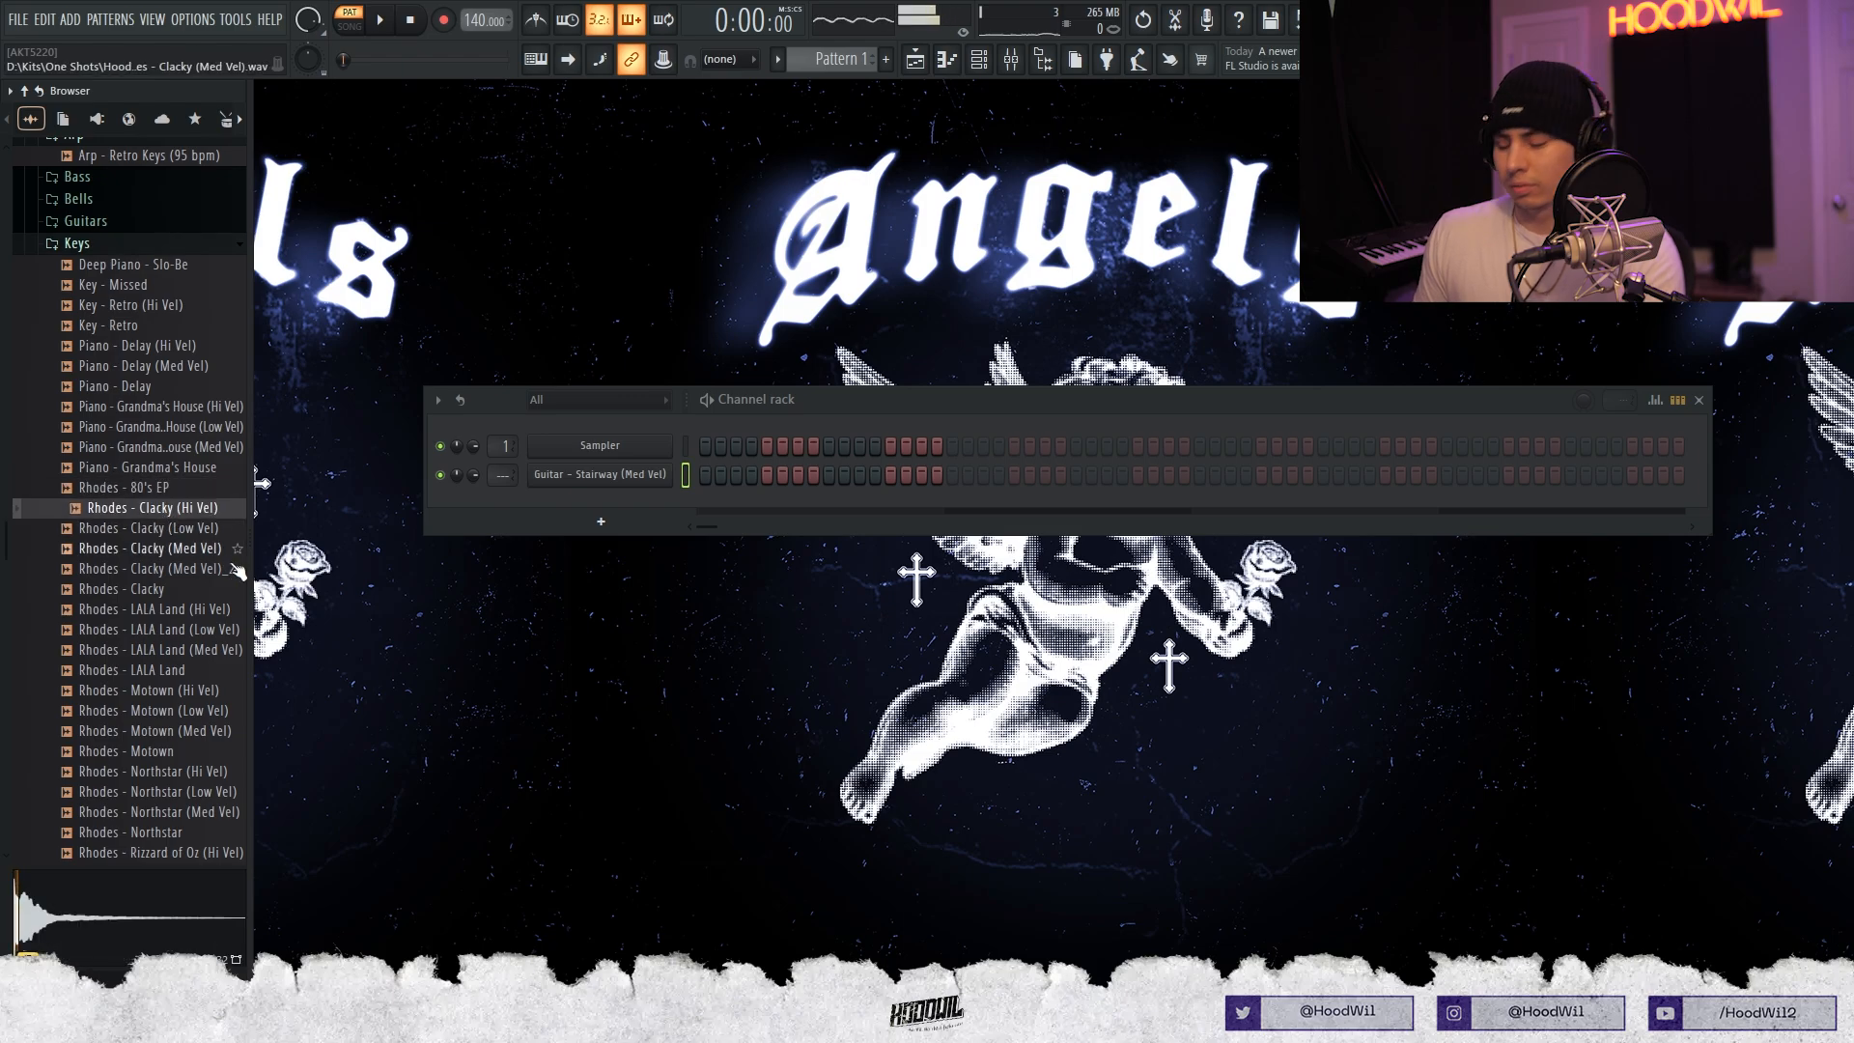
pyautogui.press('Down')
pyautogui.press('Down')
pyautogui.press('Down')
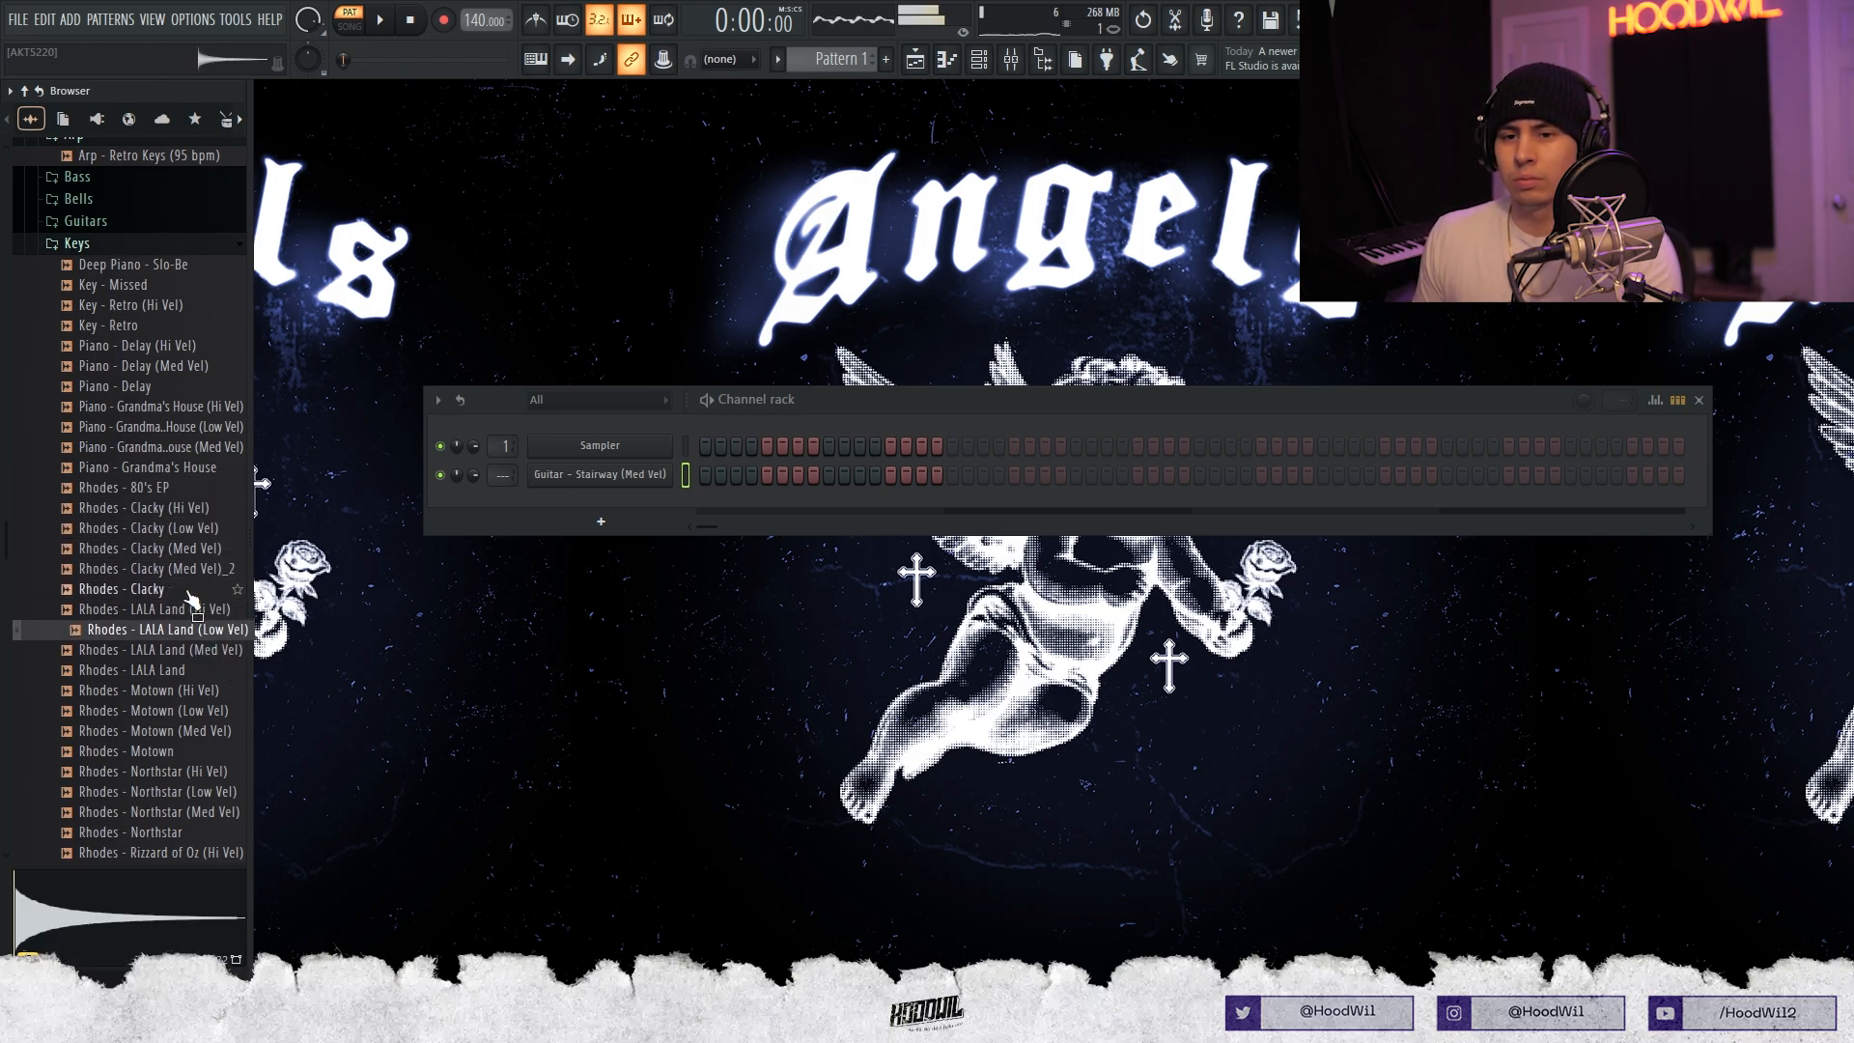
pyautogui.press('Down')
pyautogui.press('Down')
pyautogui.press('Down')
pyautogui.press('Down')
pyautogui.press('Down')
pyautogui.press('Down')
pyautogui.press('Down')
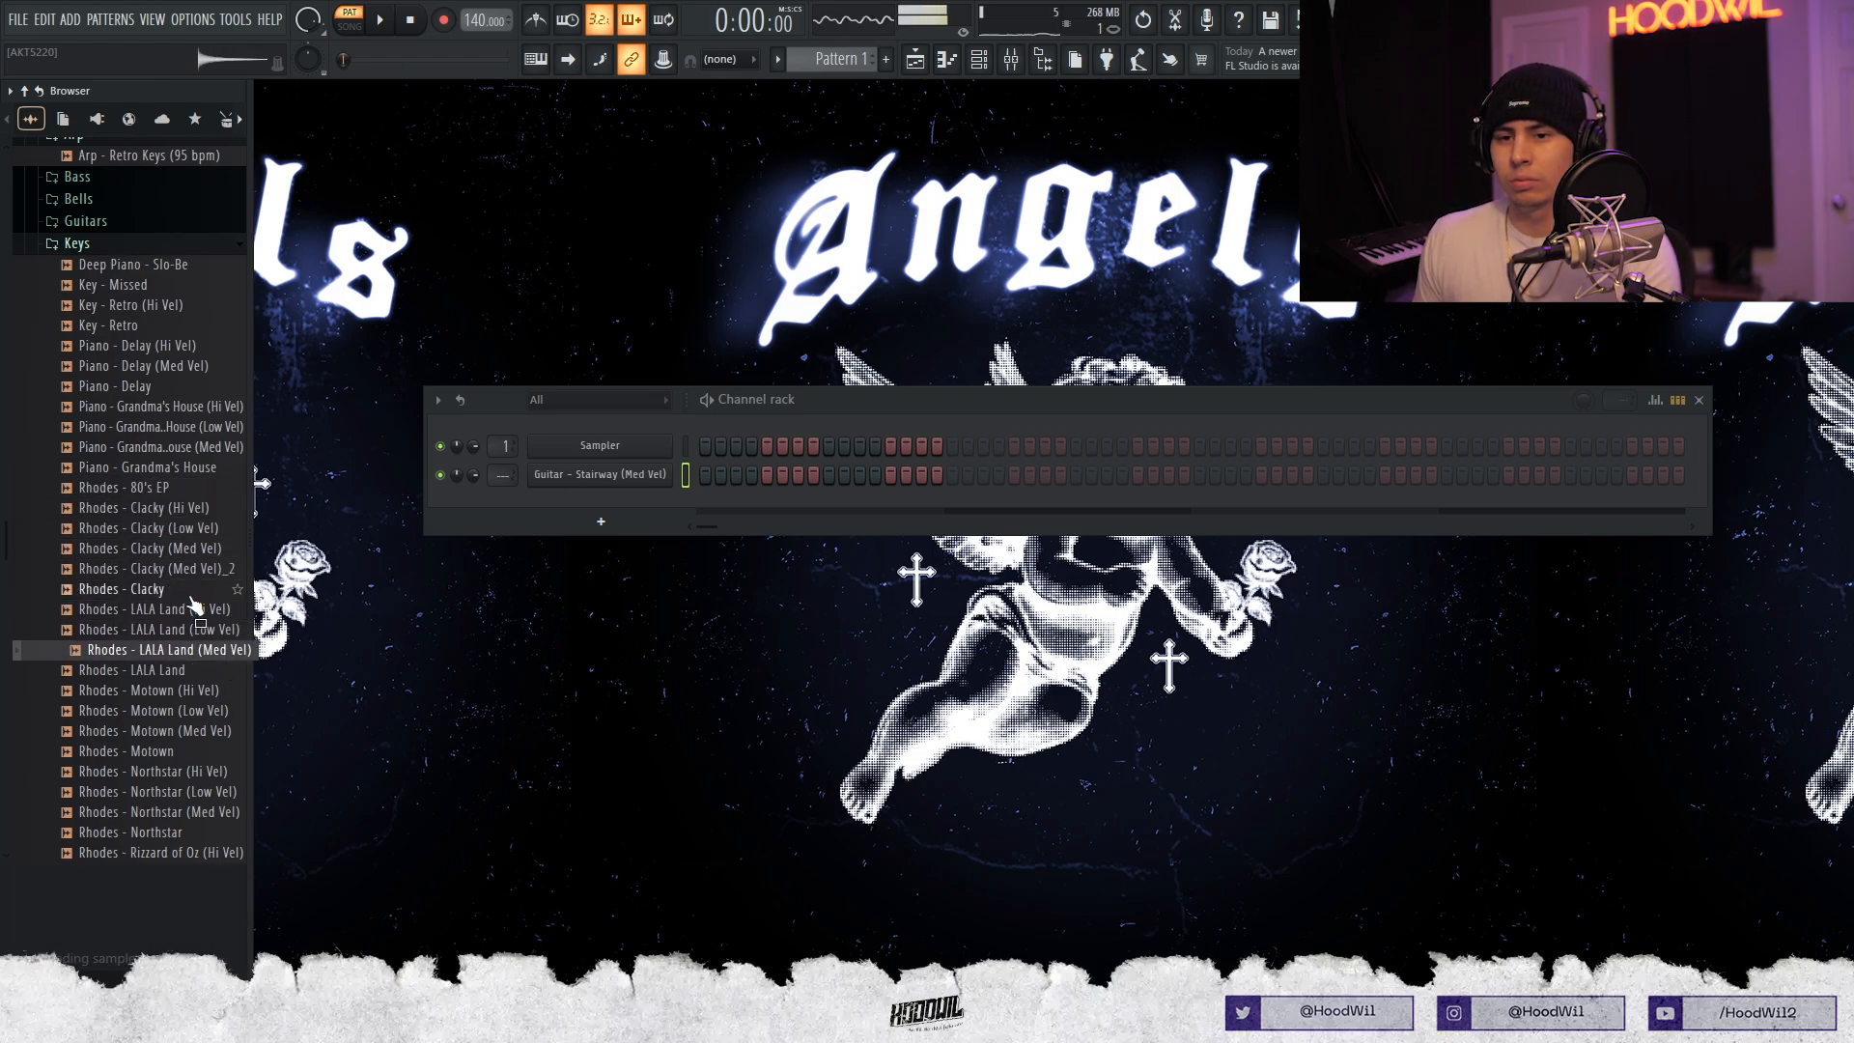
pyautogui.press('Down')
pyautogui.press('Down')
pyautogui.press('Down')
pyautogui.press('Down')
pyautogui.press('Down')
pyautogui.press('Down')
pyautogui.press('Down')
pyautogui.press('Down')
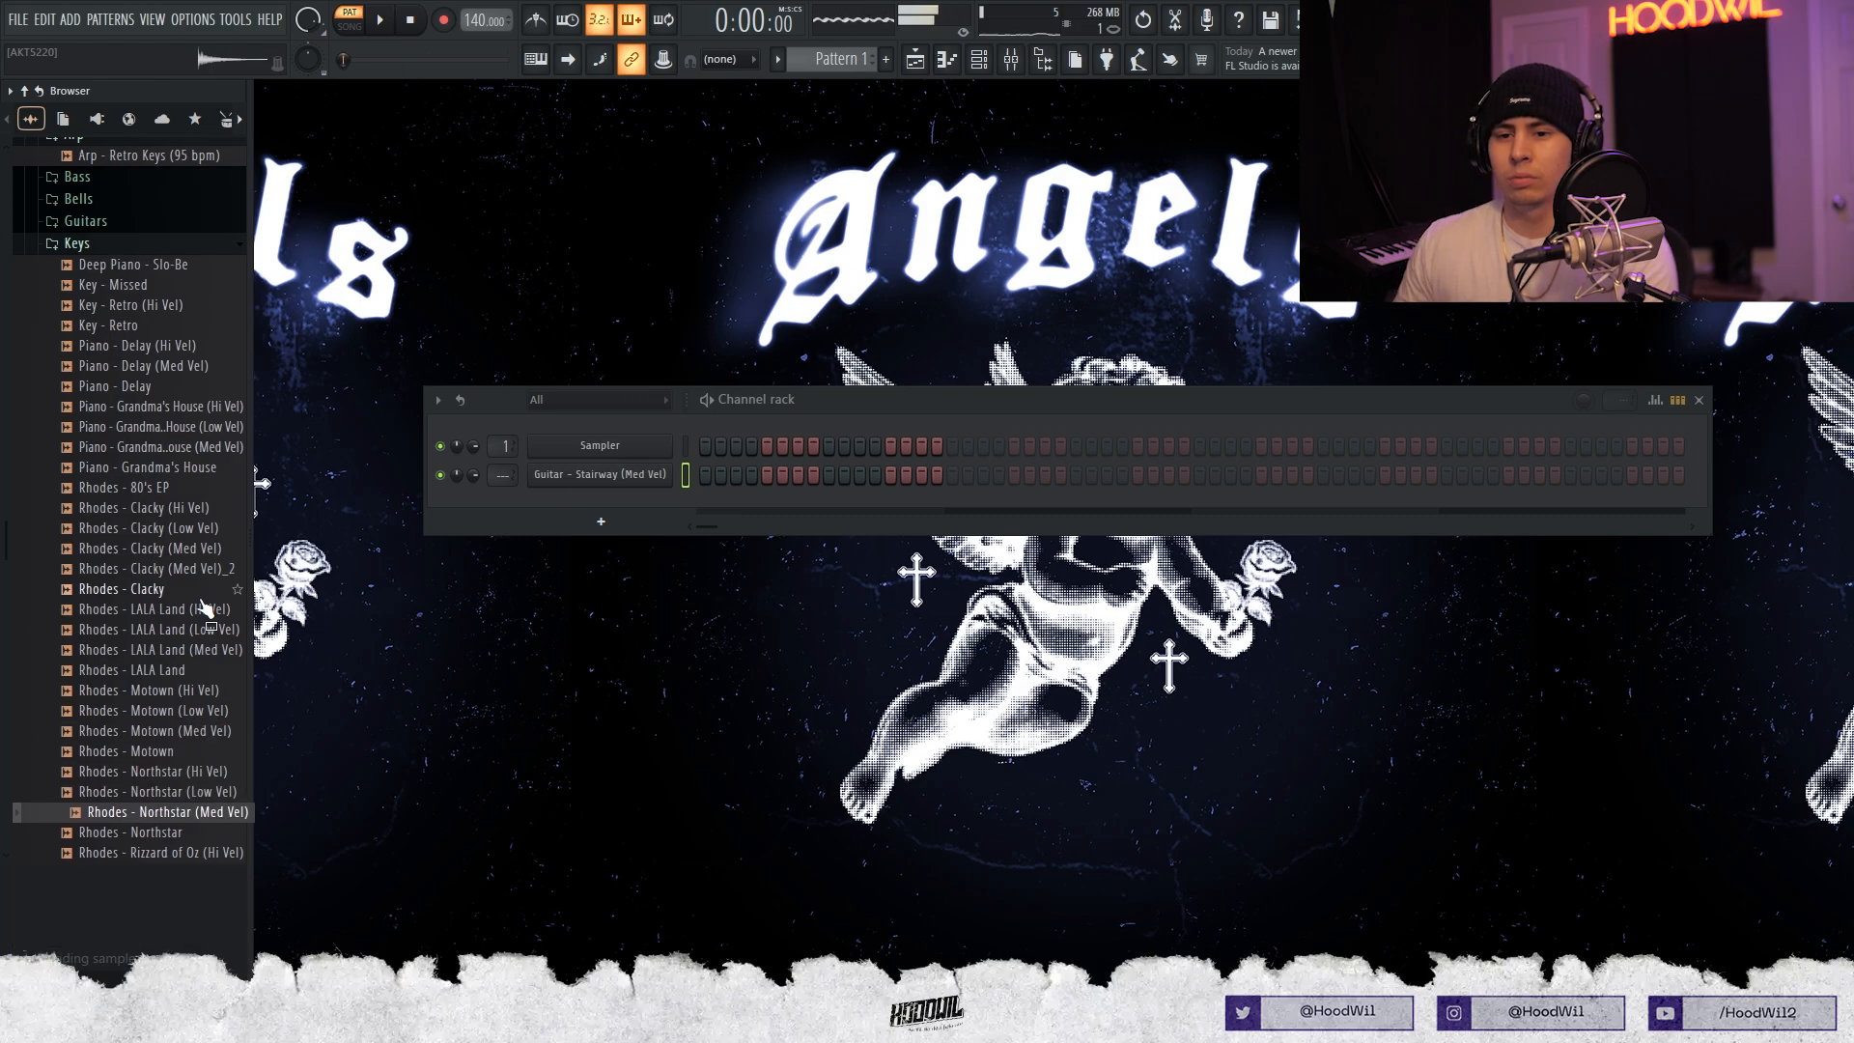
pyautogui.press('Down')
pyautogui.press('Down')
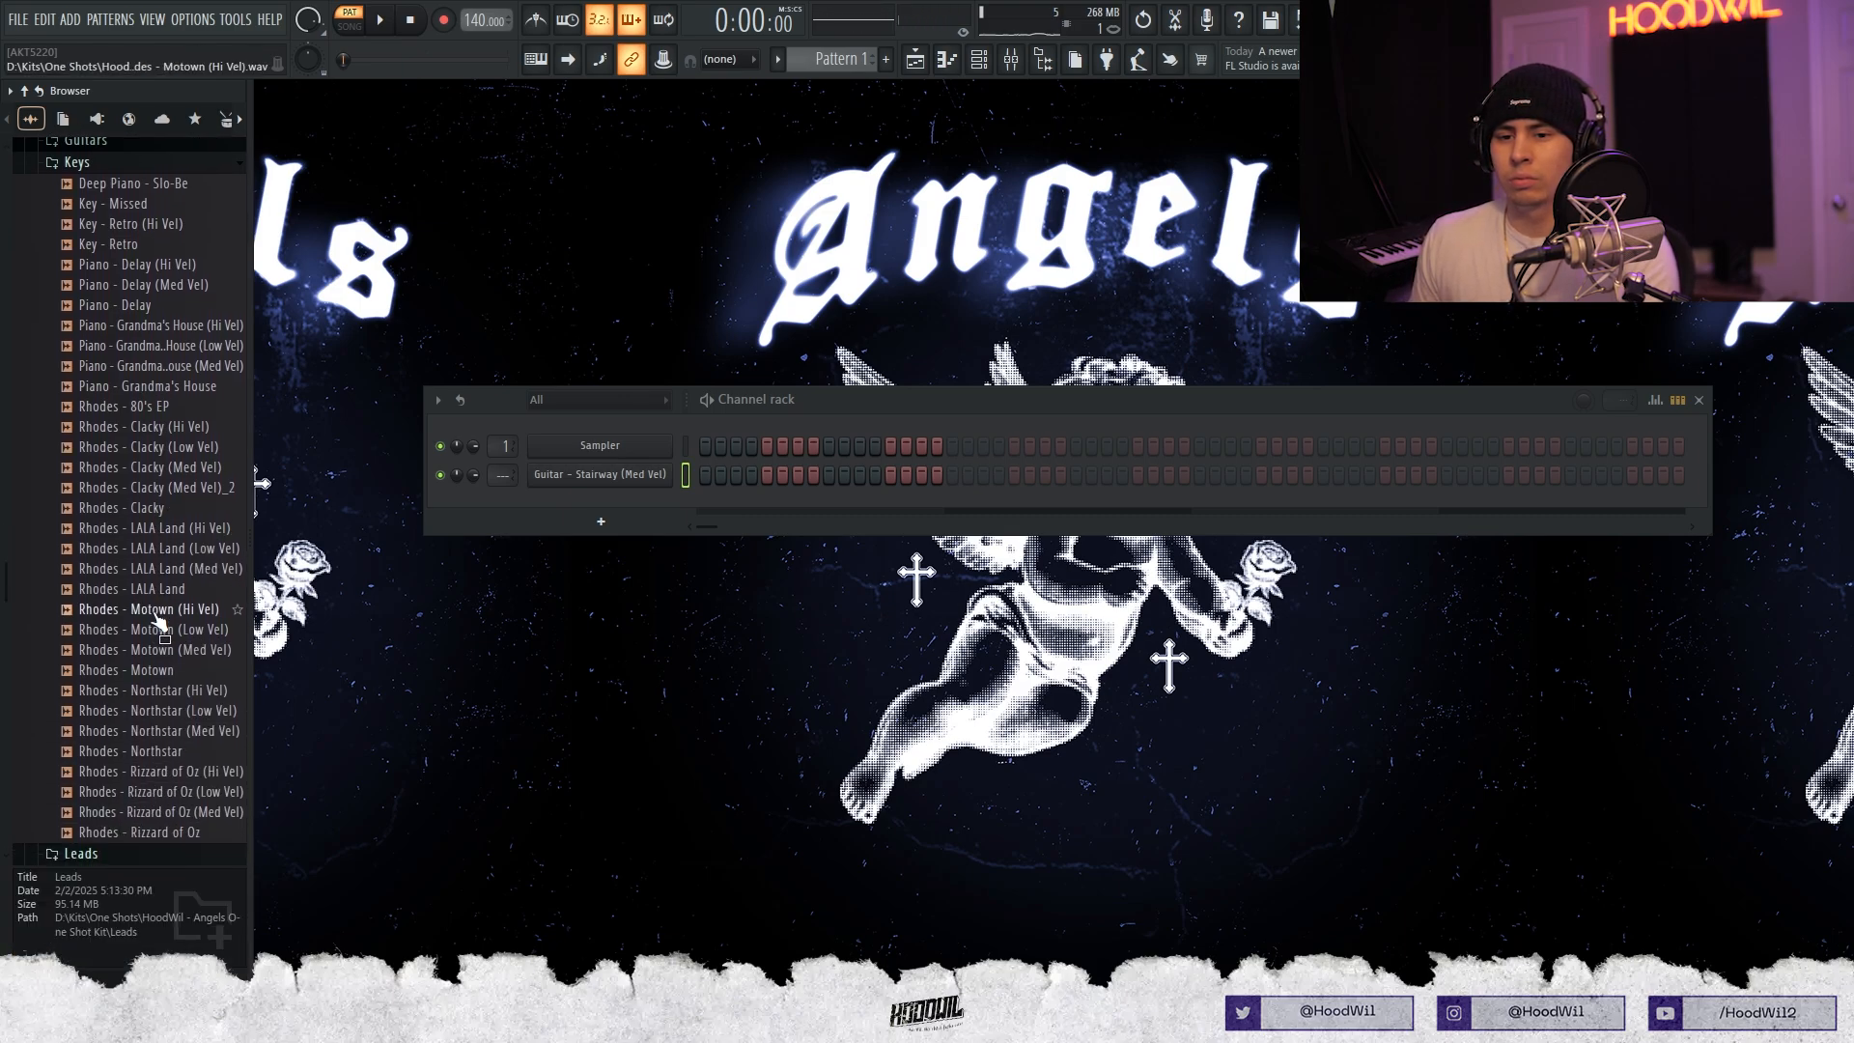
# Replay the Rhodes - Clacky variants and load the Rhodes - Clacky sample into the channel rack as a new channel.
pyautogui.click(188, 468)
pyautogui.press('Down')
pyautogui.press('Down')
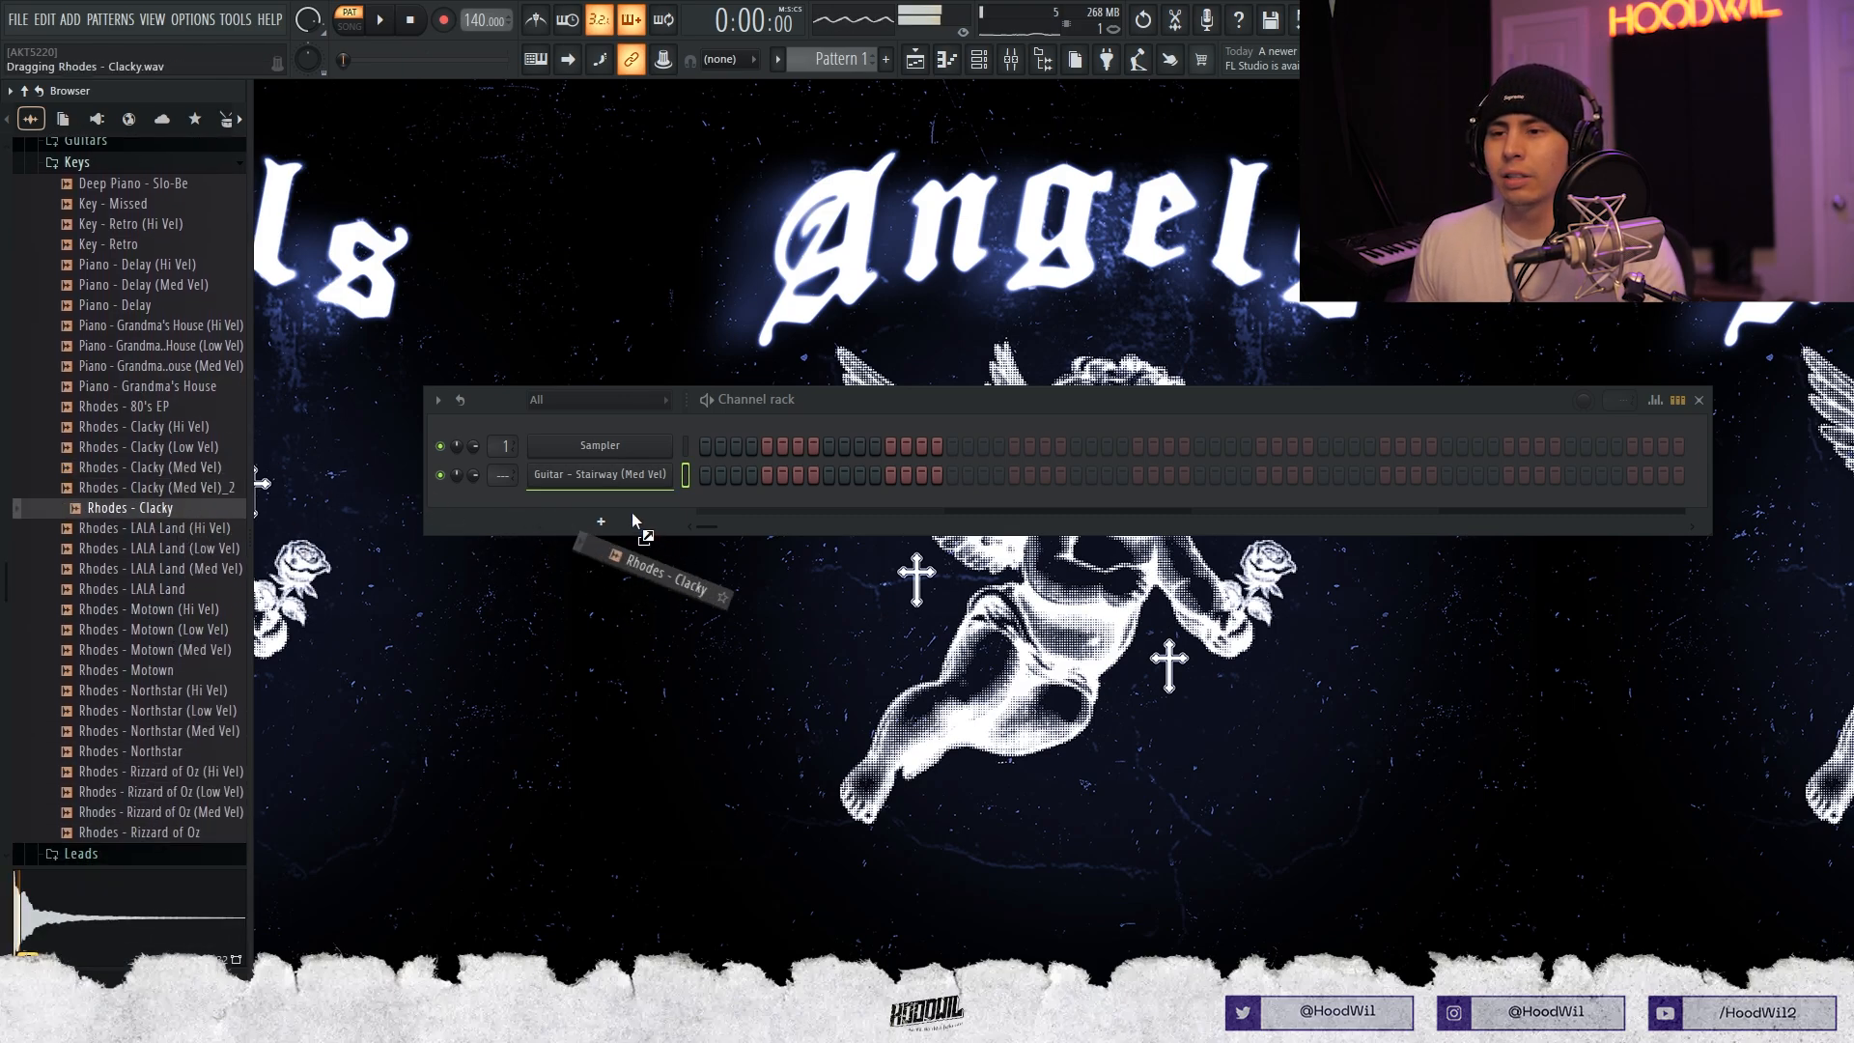
pyautogui.moveTo(633, 522); pyautogui.dragTo(628, 511)
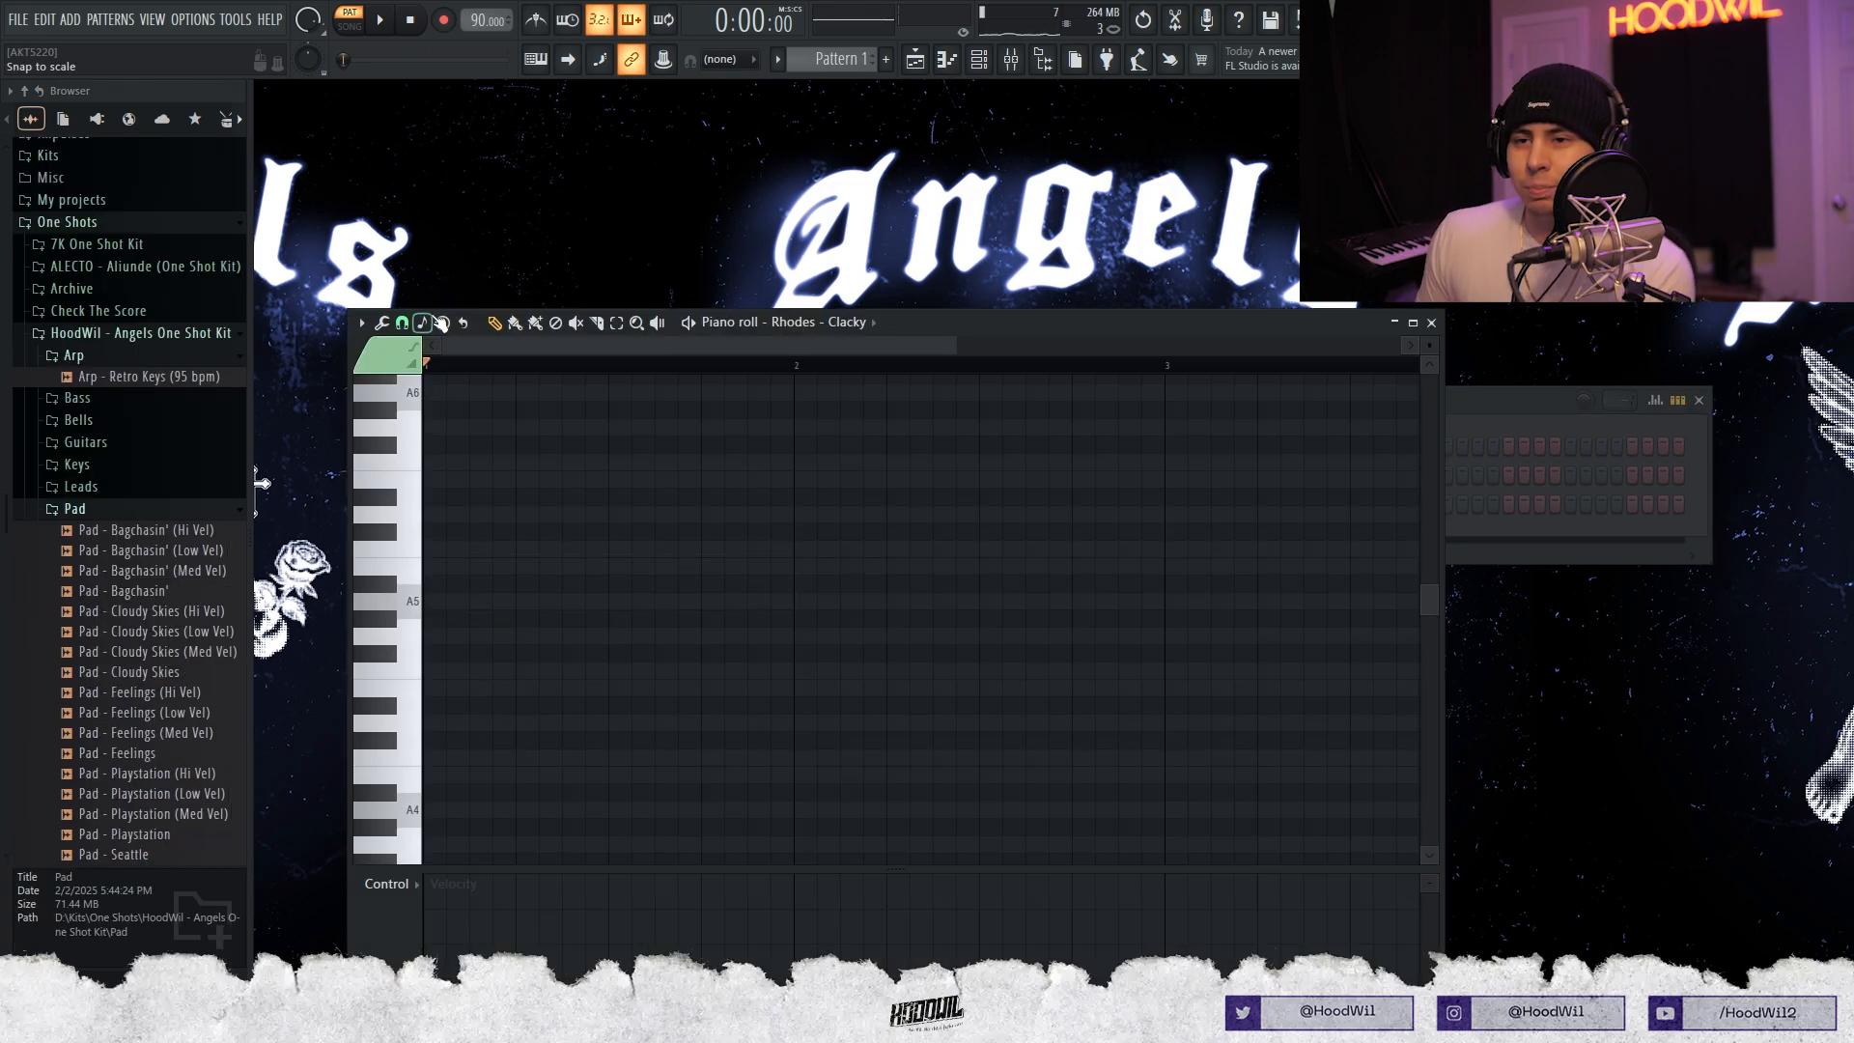
# Highlight the A Minor Natural (Aeolian) scale in the Rhodes - Clacky piano roll and place a one-bar A5 note.
pyautogui.click(439, 322)
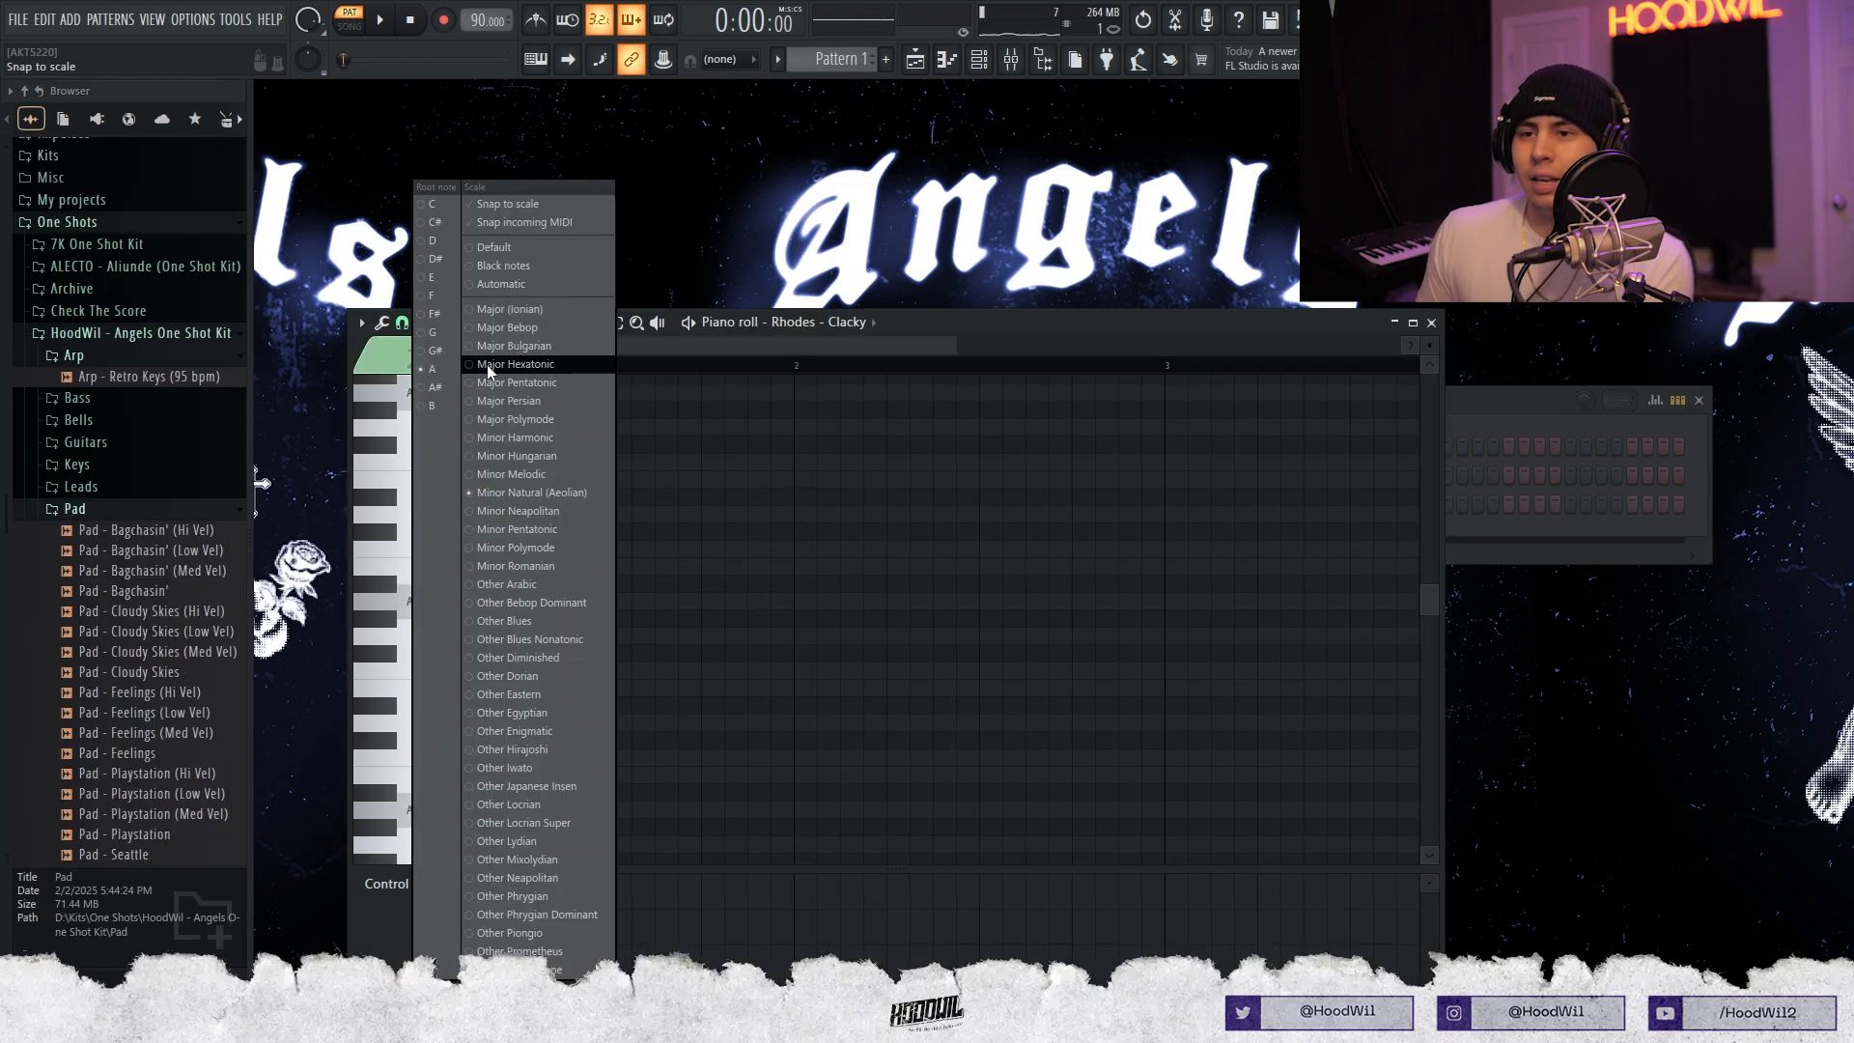
pyautogui.click(432, 369)
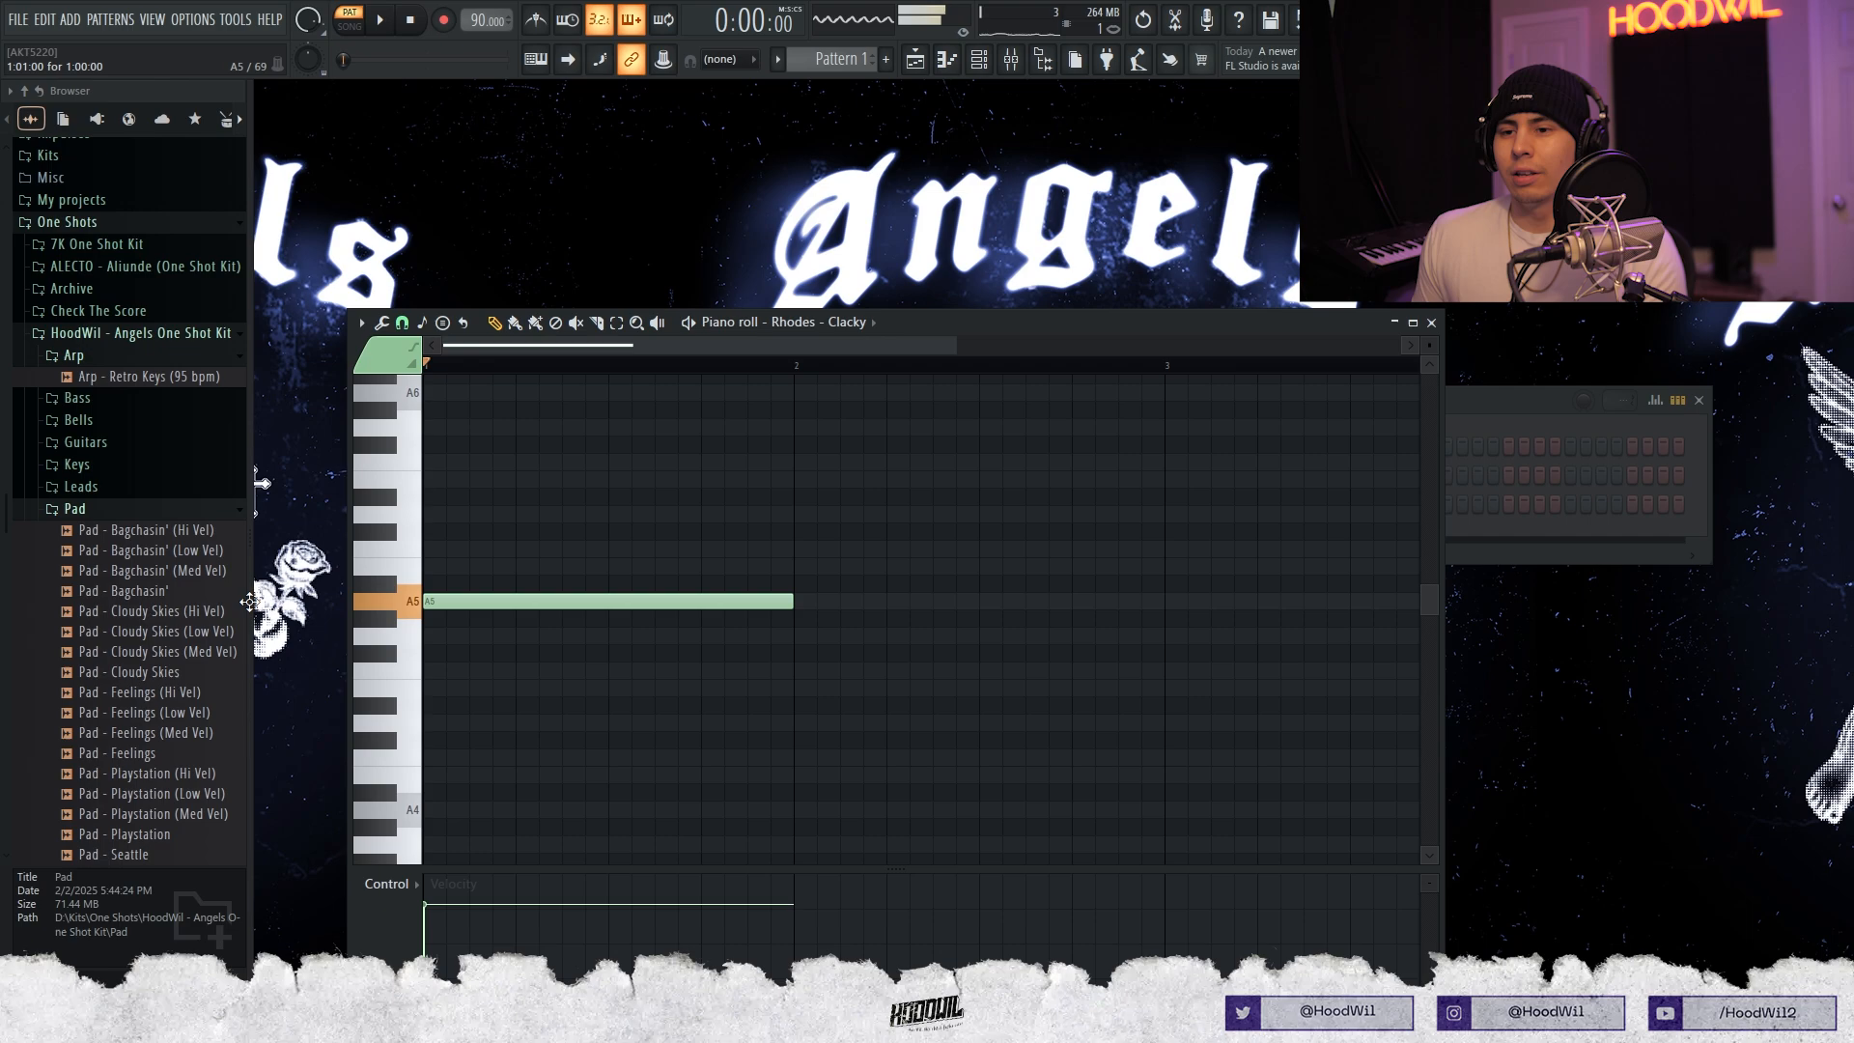
pyautogui.scroll(2, 464, 599)
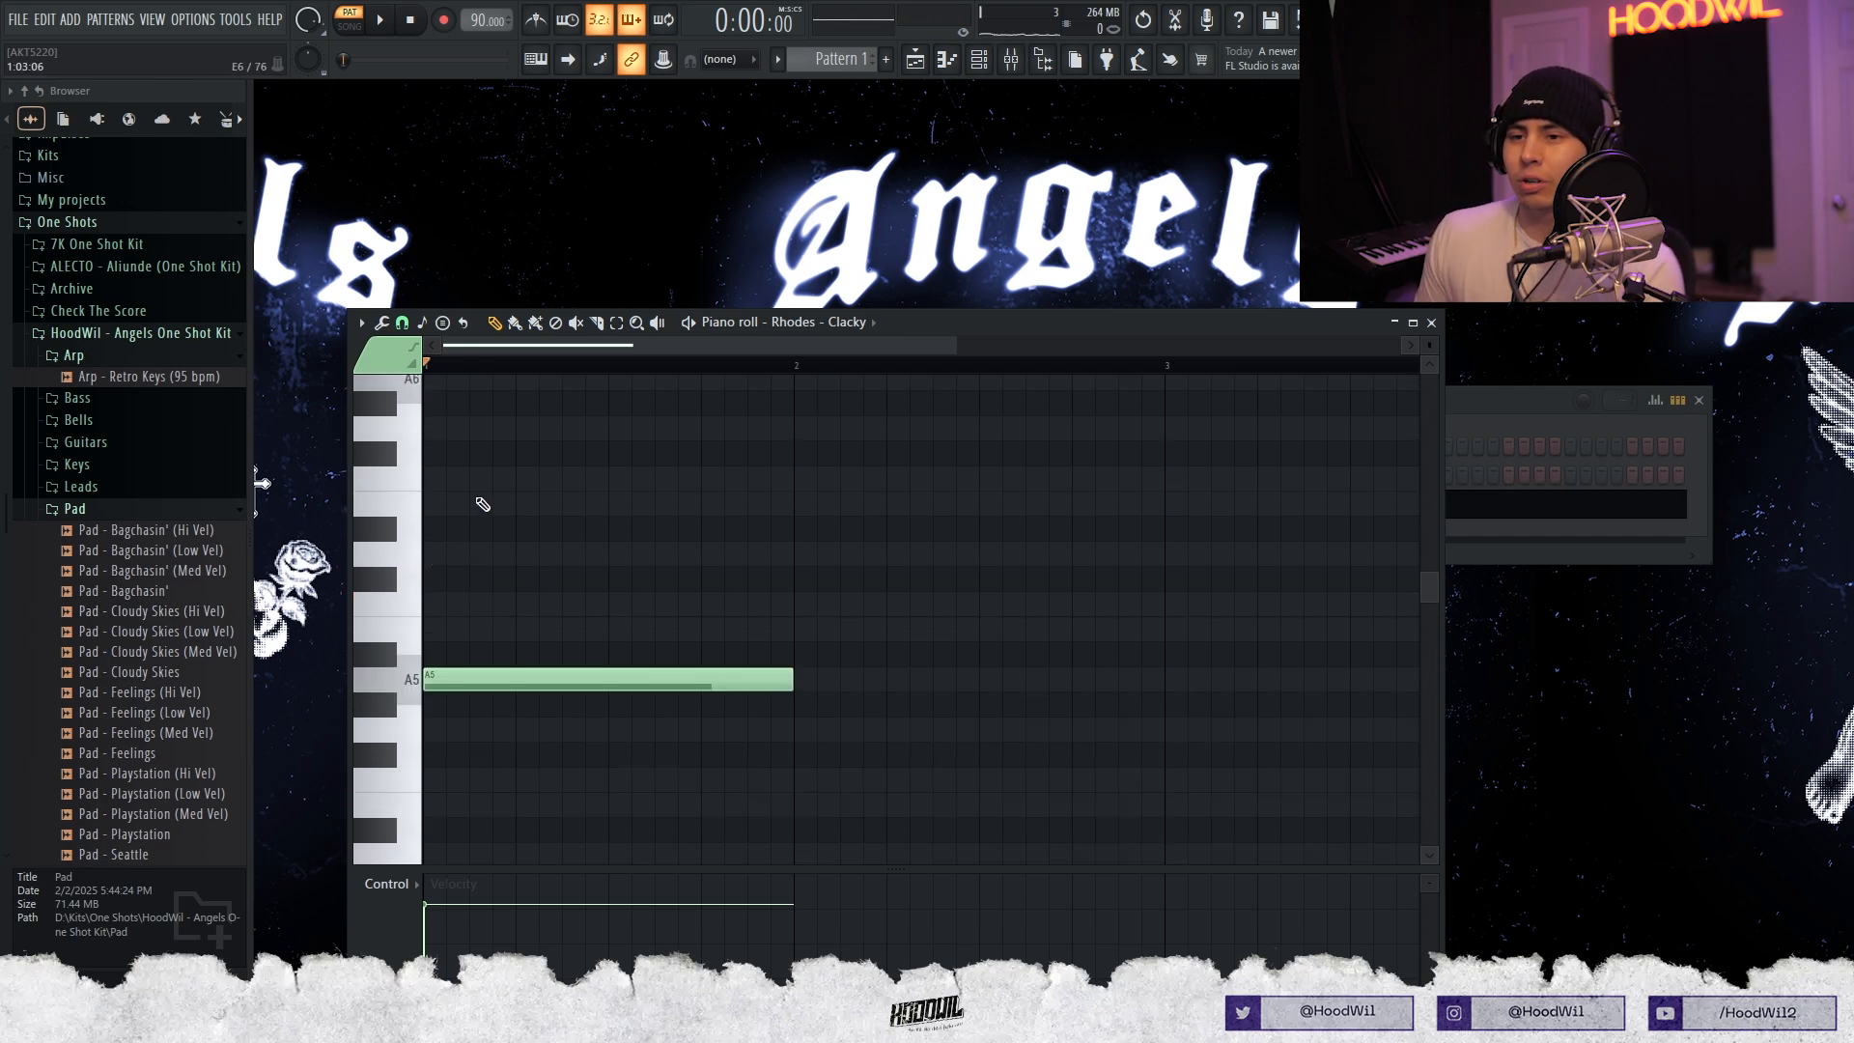
pyautogui.click(416, 346)
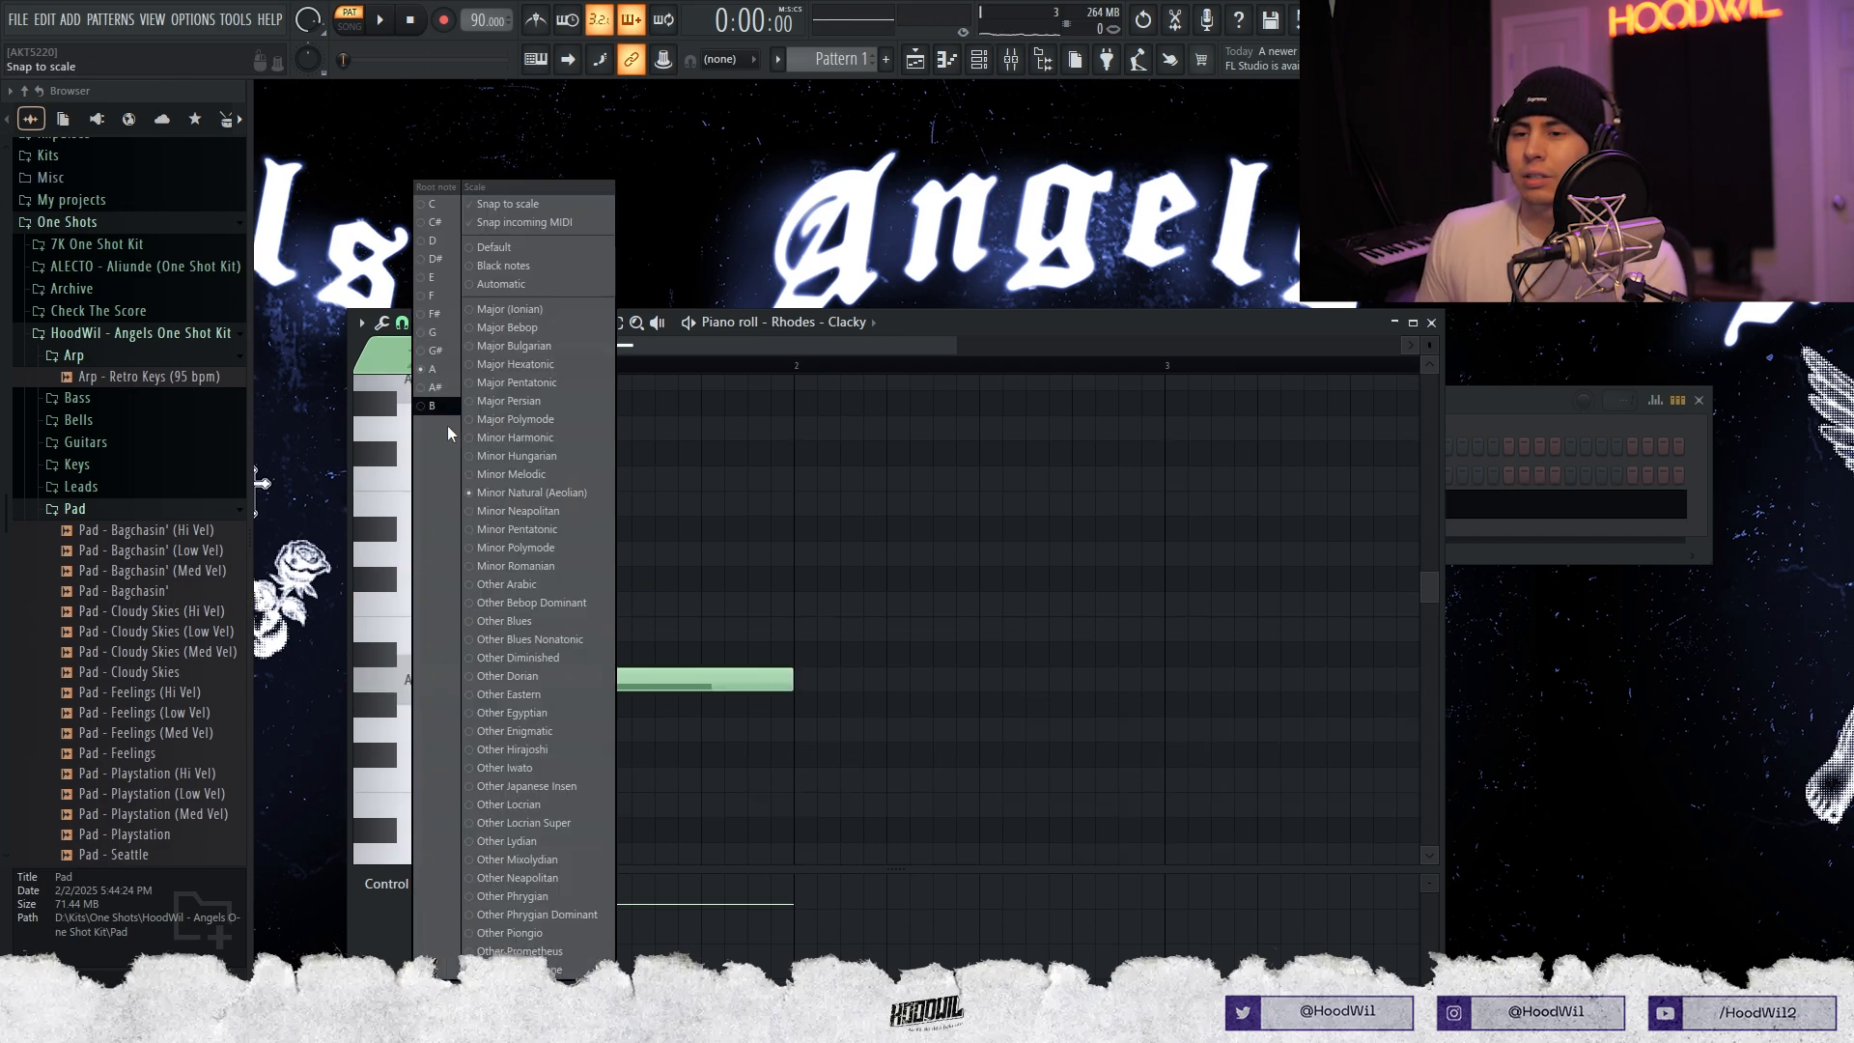
pyautogui.click(436, 371)
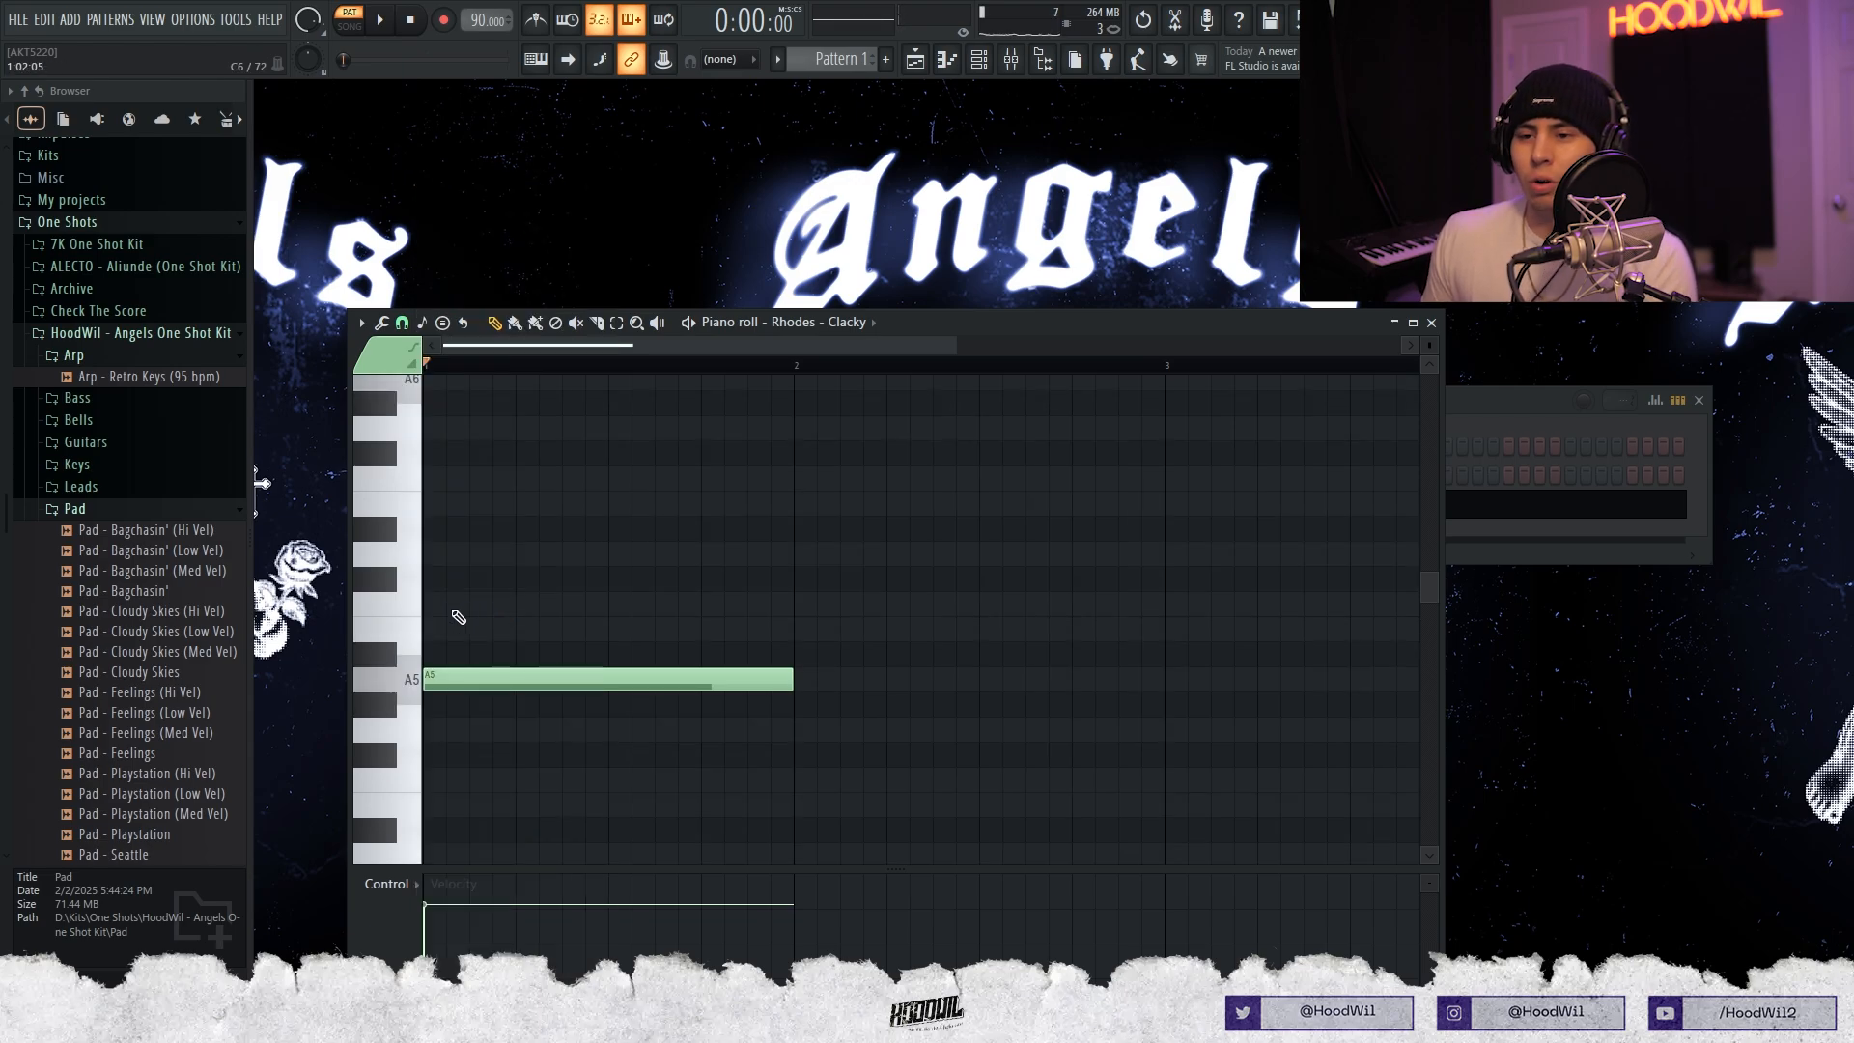
# Stack one-bar C6 and E6 notes above the A5 note to form a triad and play it.
pyautogui.click(427, 604)
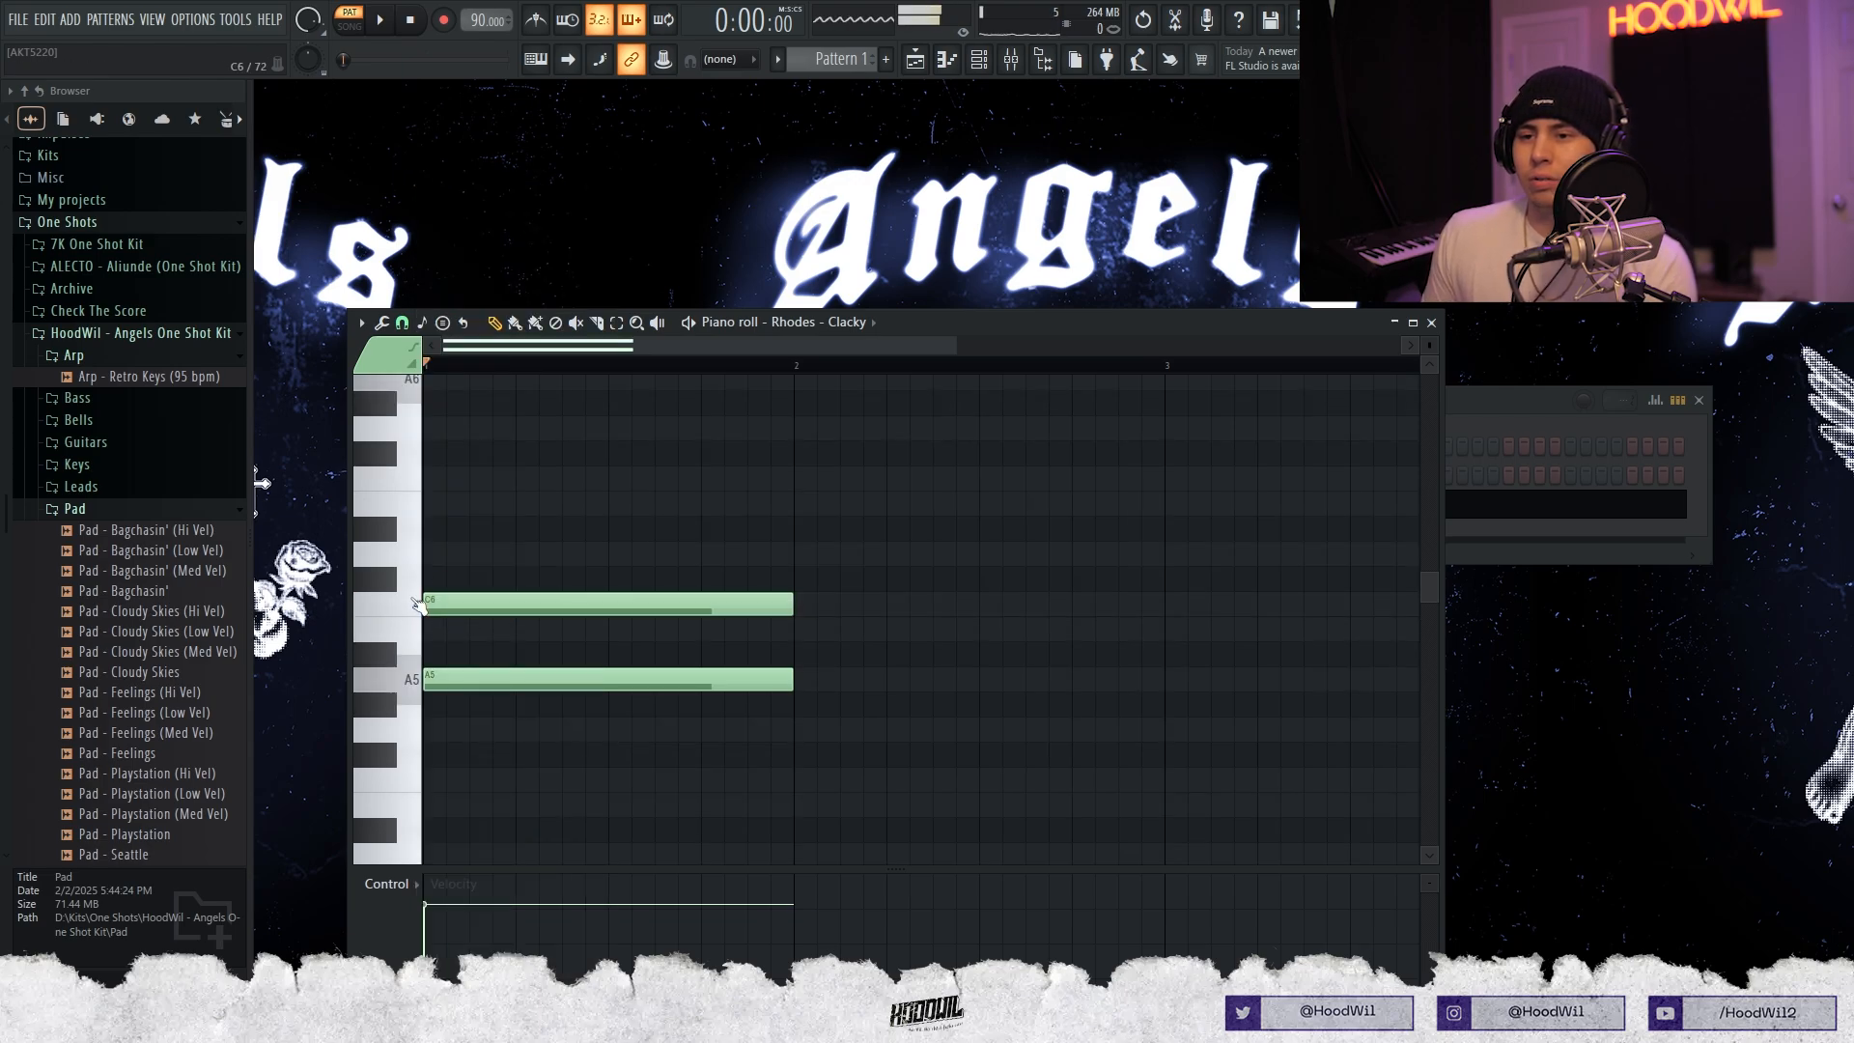
pyautogui.click(449, 515)
pyautogui.press('space')
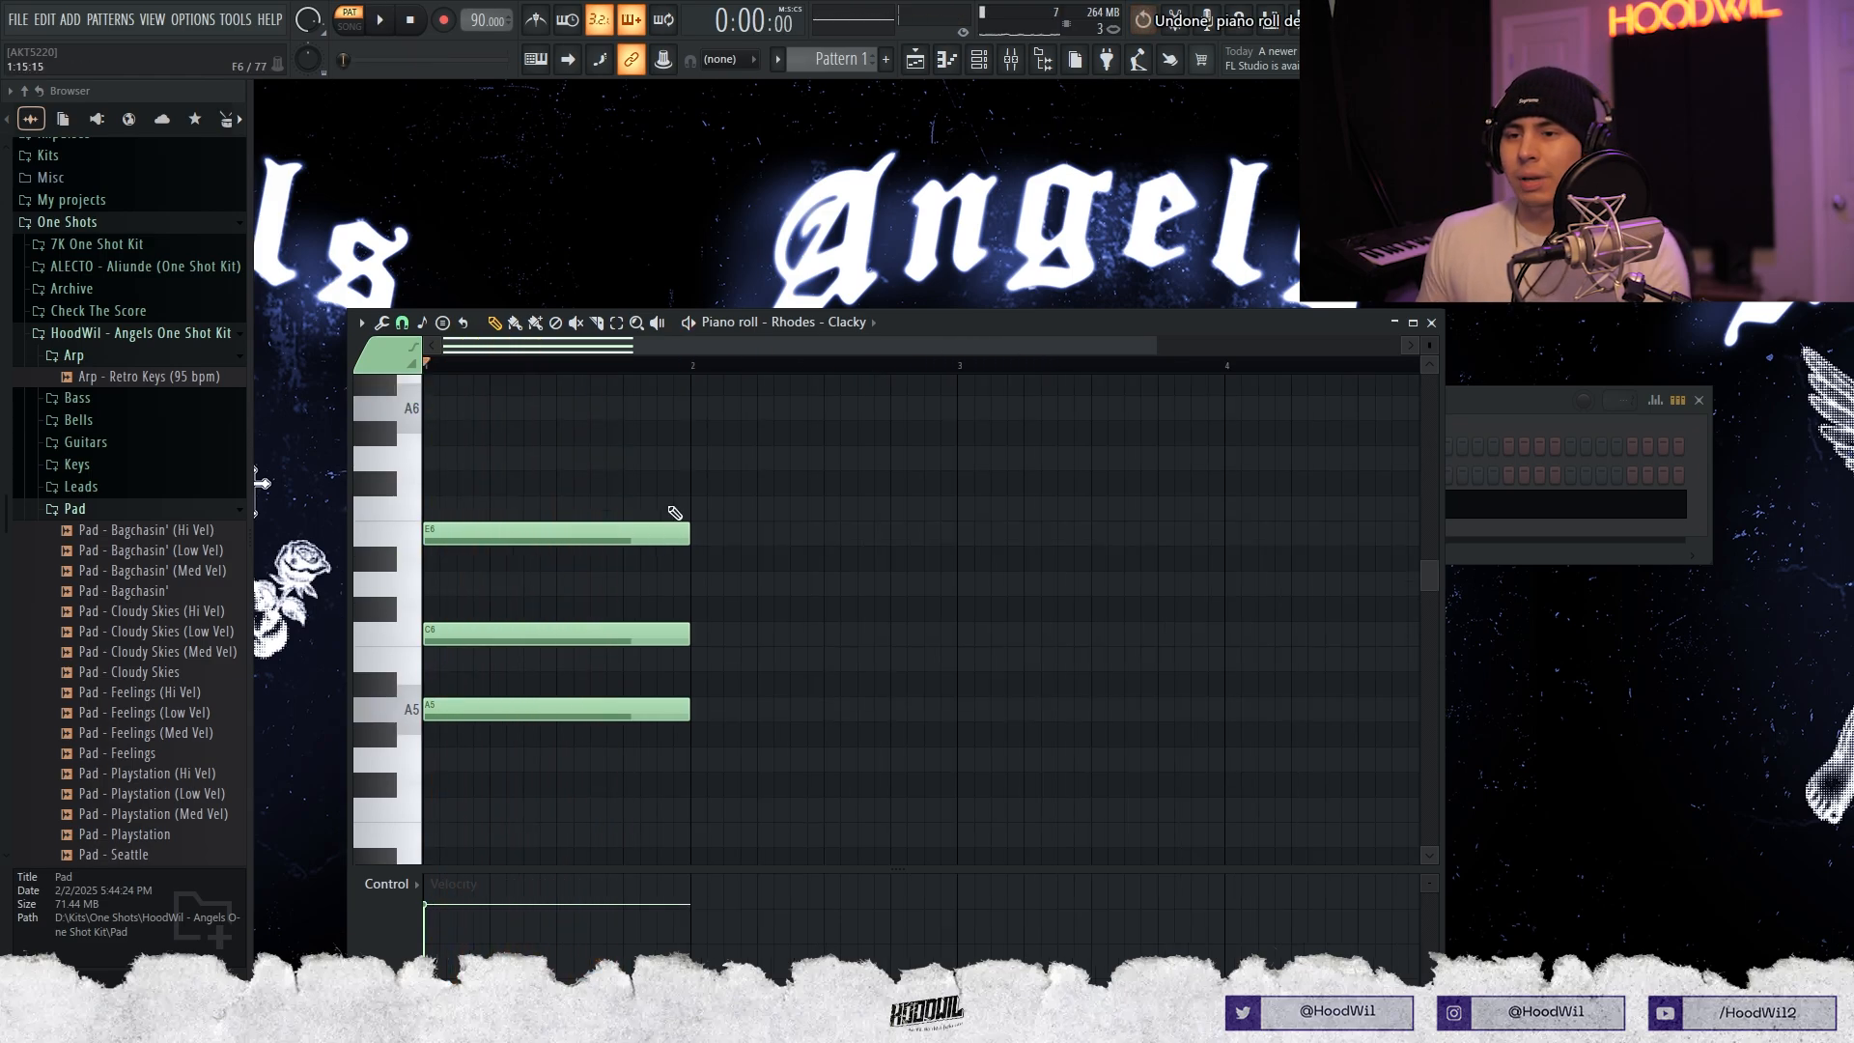
# Extend the A minor triad in bar 1 with one-bar G6 and B6 notes.
pyautogui.scroll(3, 468, 572)
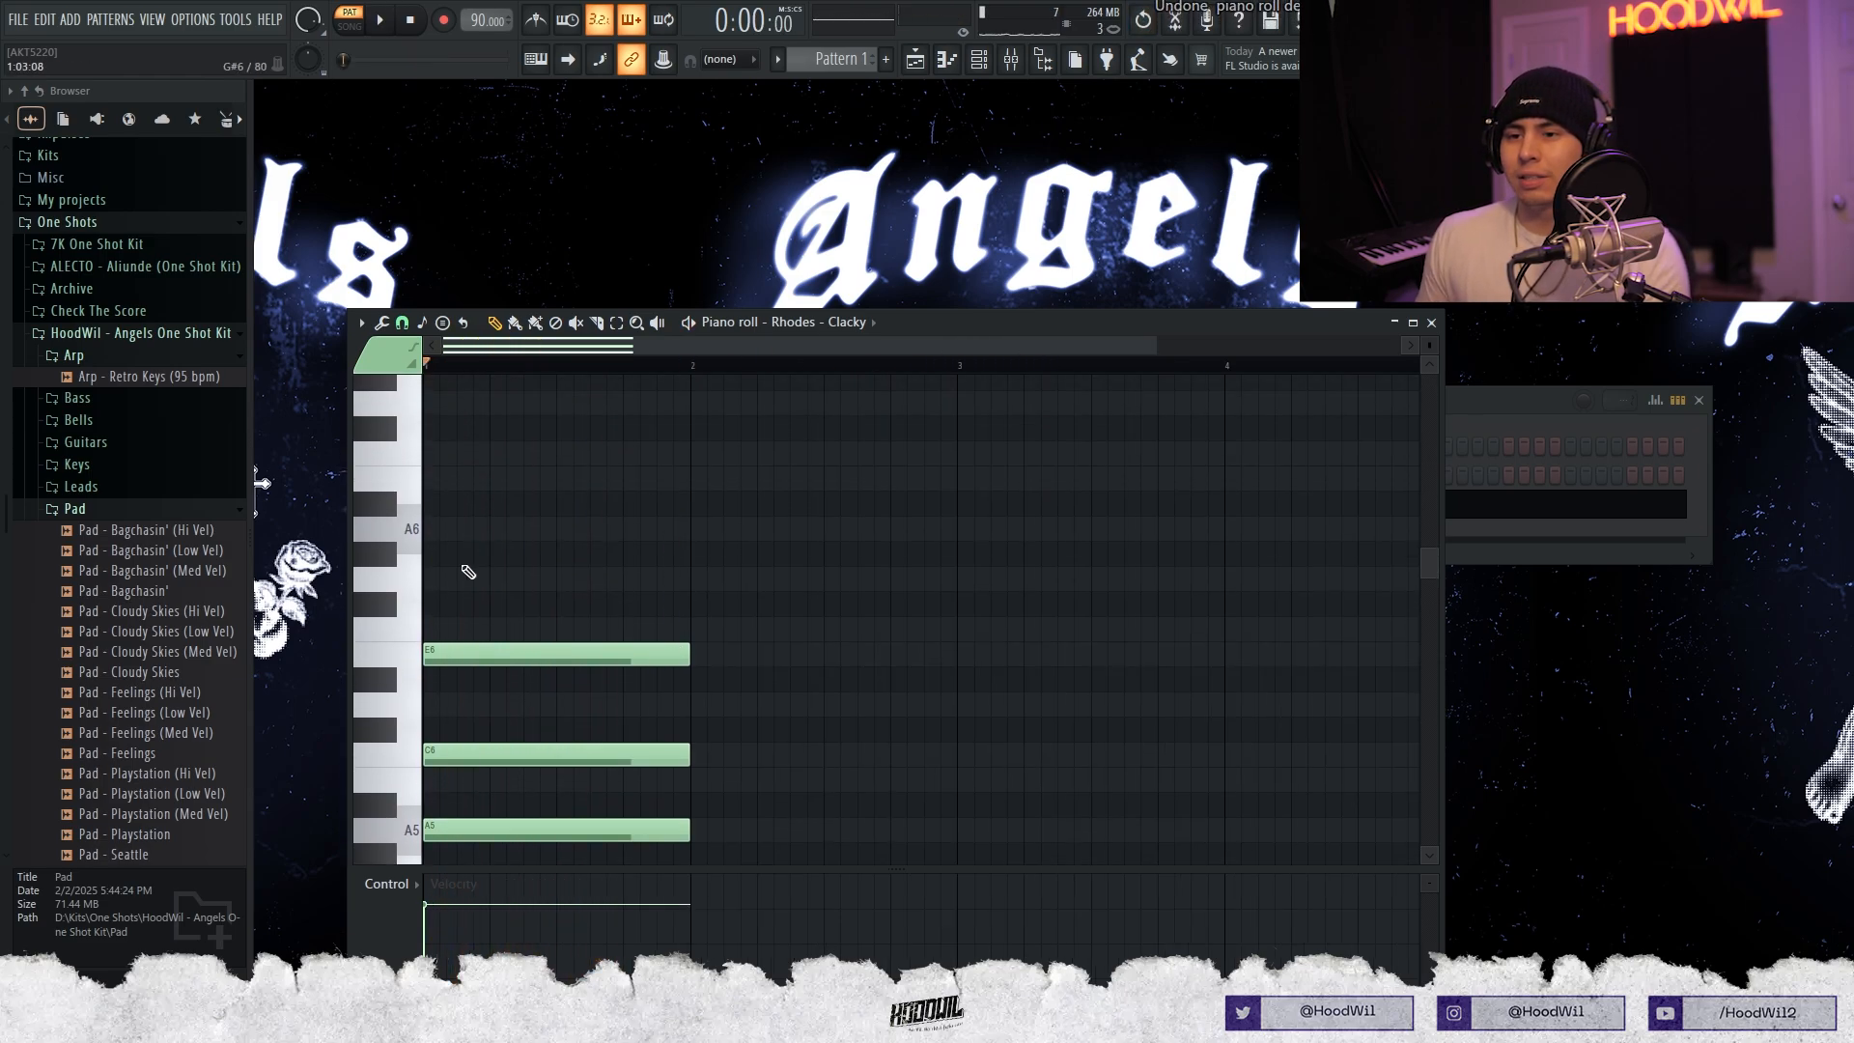
pyautogui.click(450, 575)
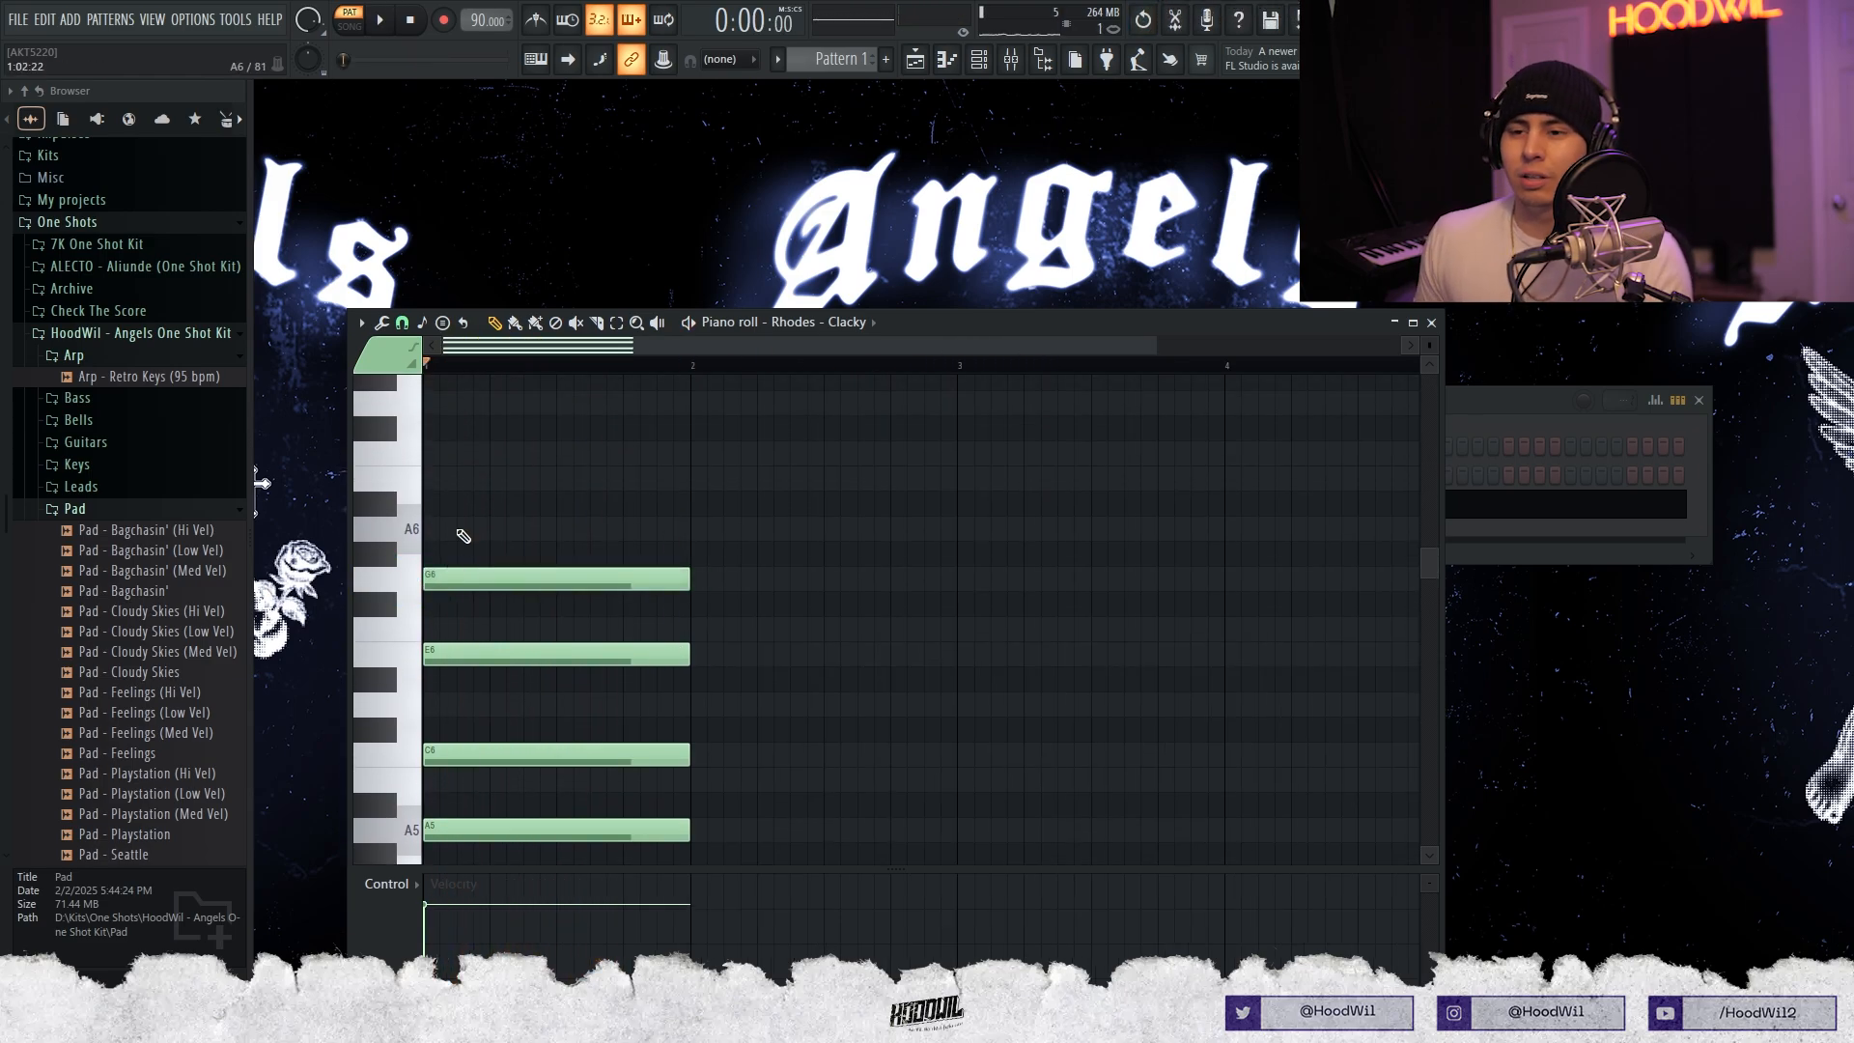
pyautogui.click(450, 478)
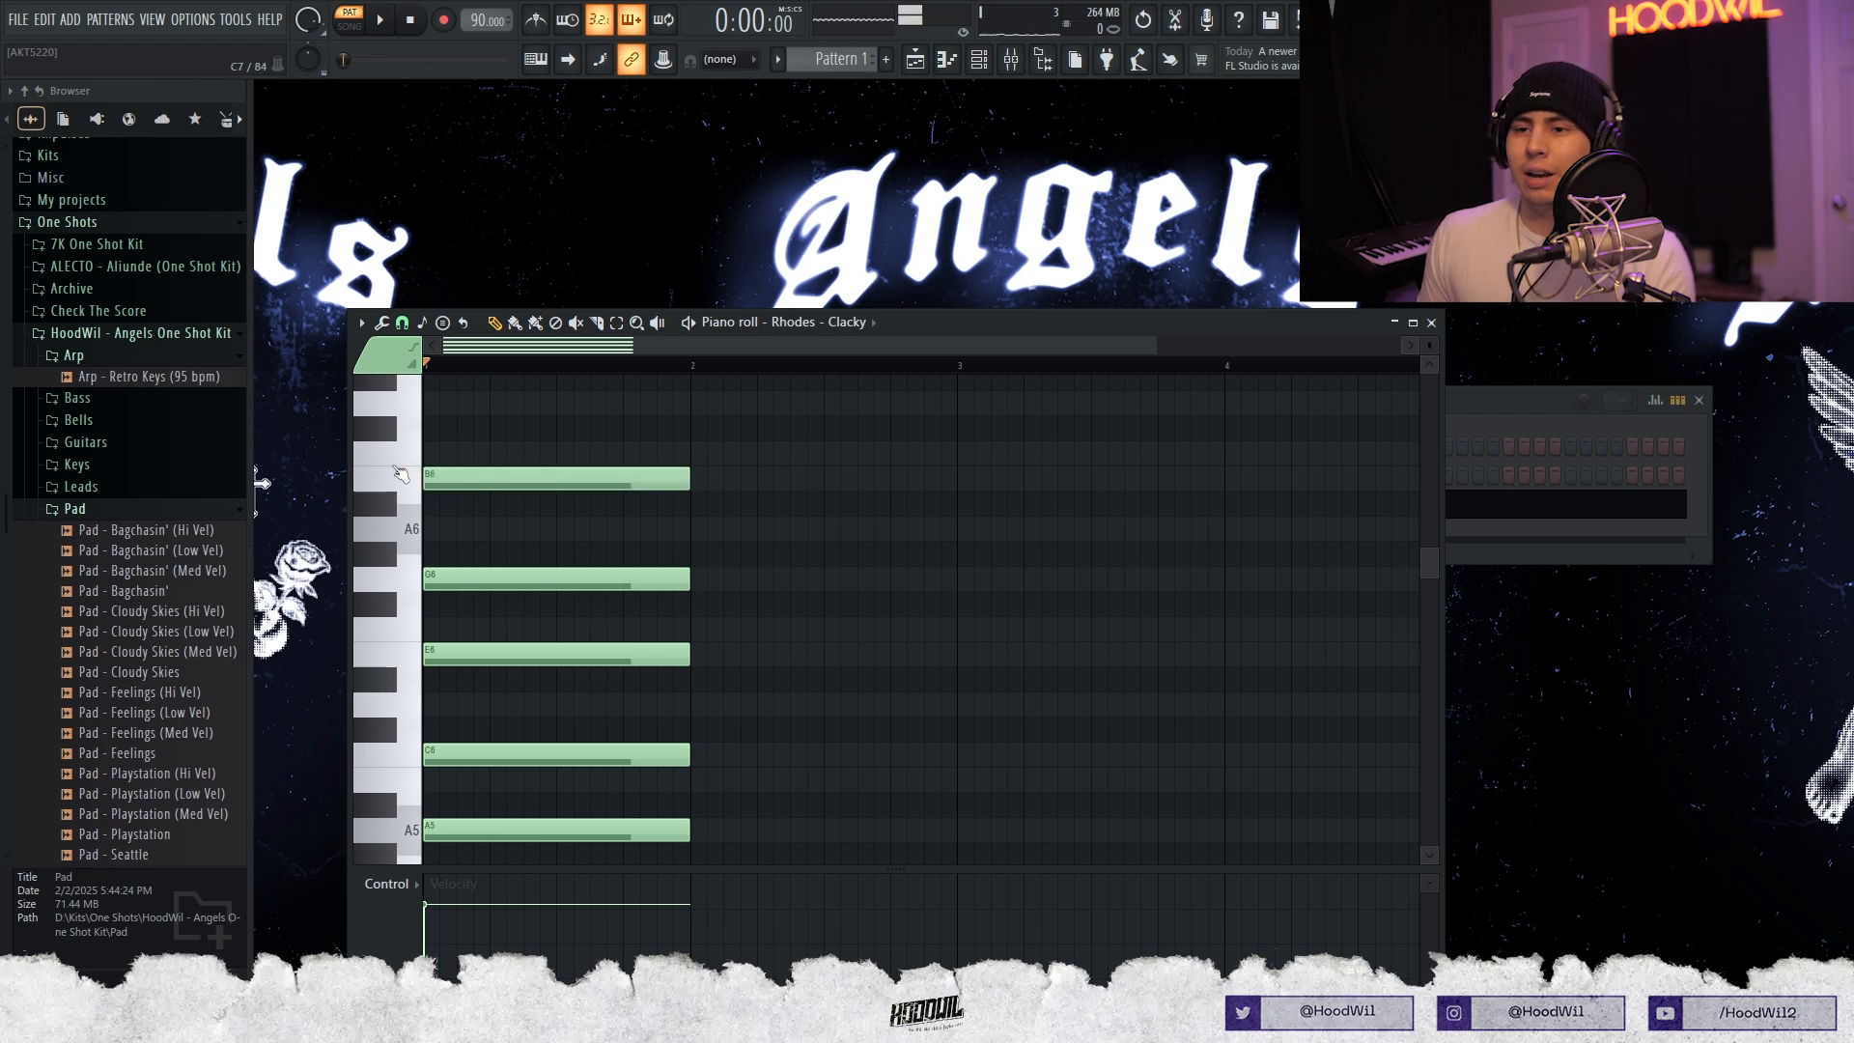
pyautogui.click(448, 406)
pyautogui.scroll(2, 753, 457)
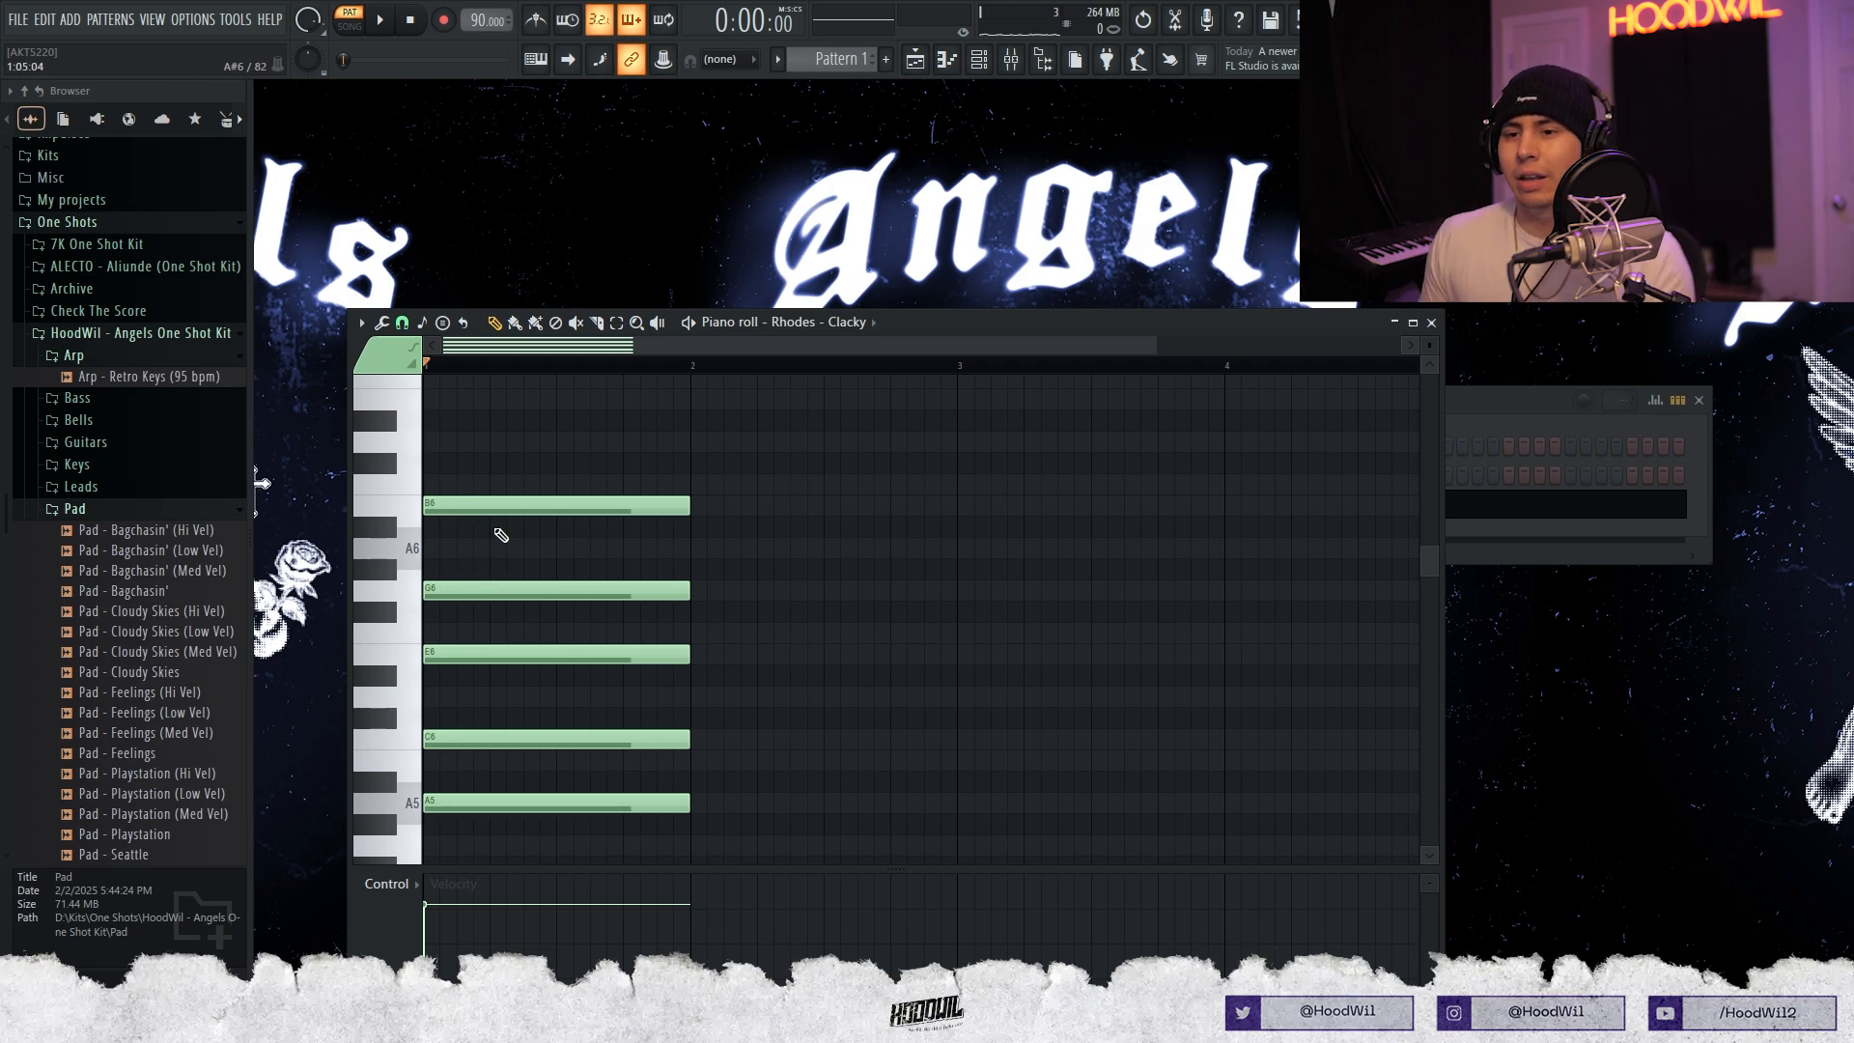
# Shorten the B4 note that starts at bar 2 so it ends with the first chord at bar 3.
pyautogui.moveTo(495, 530); pyautogui.dragTo(546, 449)
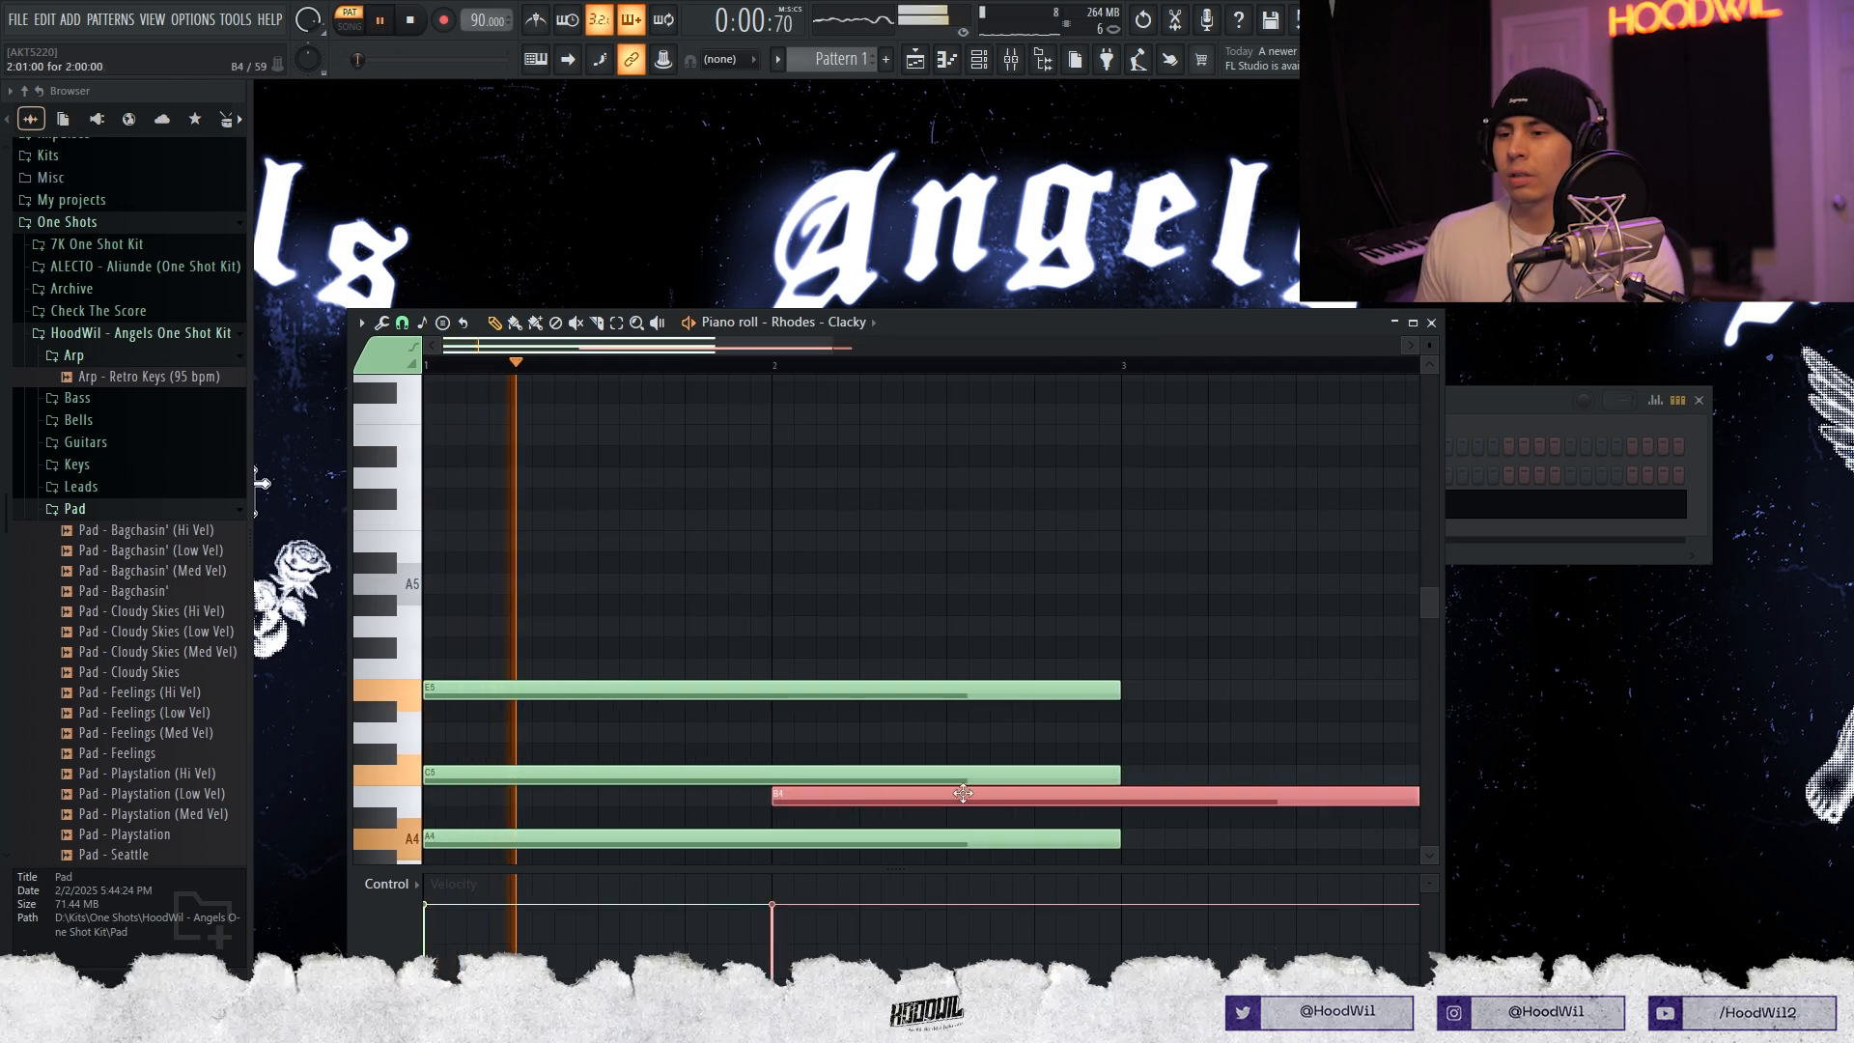
pyautogui.moveTo(1412, 795); pyautogui.dragTo(1118, 796)
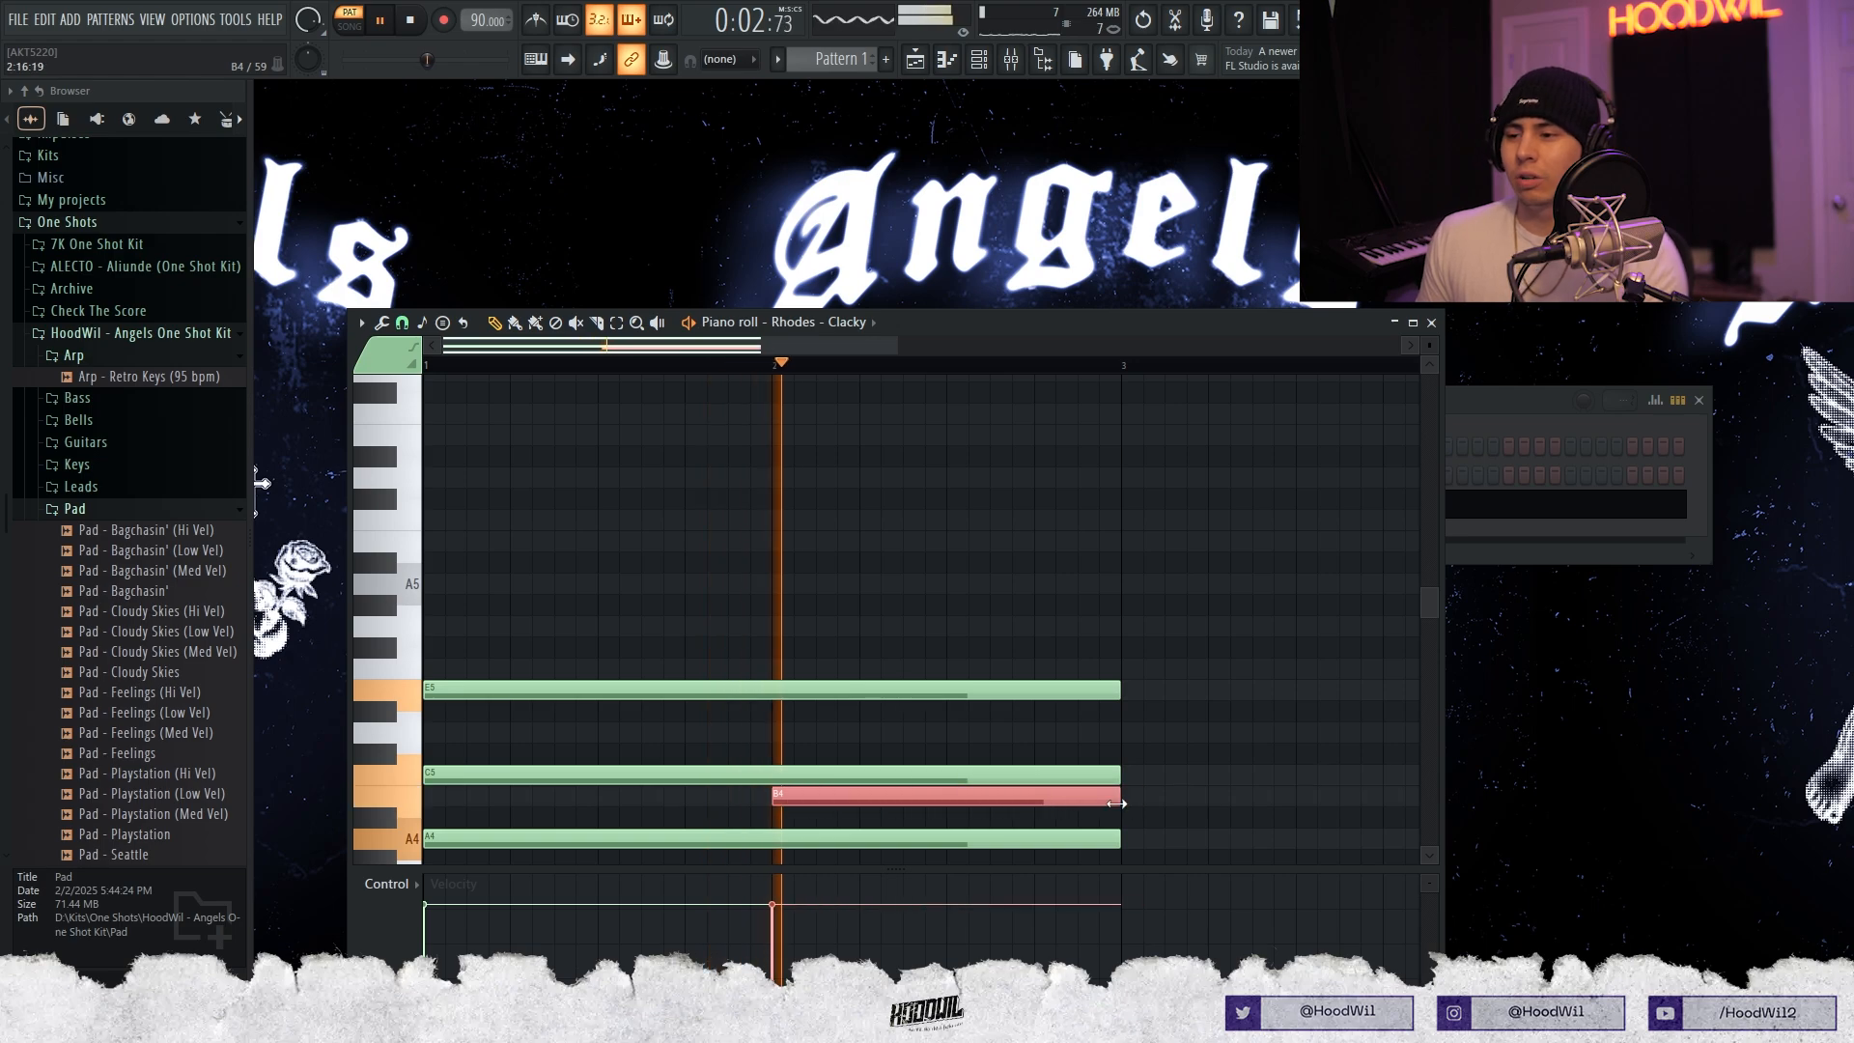
# Add a second two-bar chord starting at bar 3 with the notes E5, F#5, G5 and B5.
pyautogui.moveTo(894, 346); pyautogui.dragTo(1251, 349)
pyautogui.scroll(-5, 1062, 666)
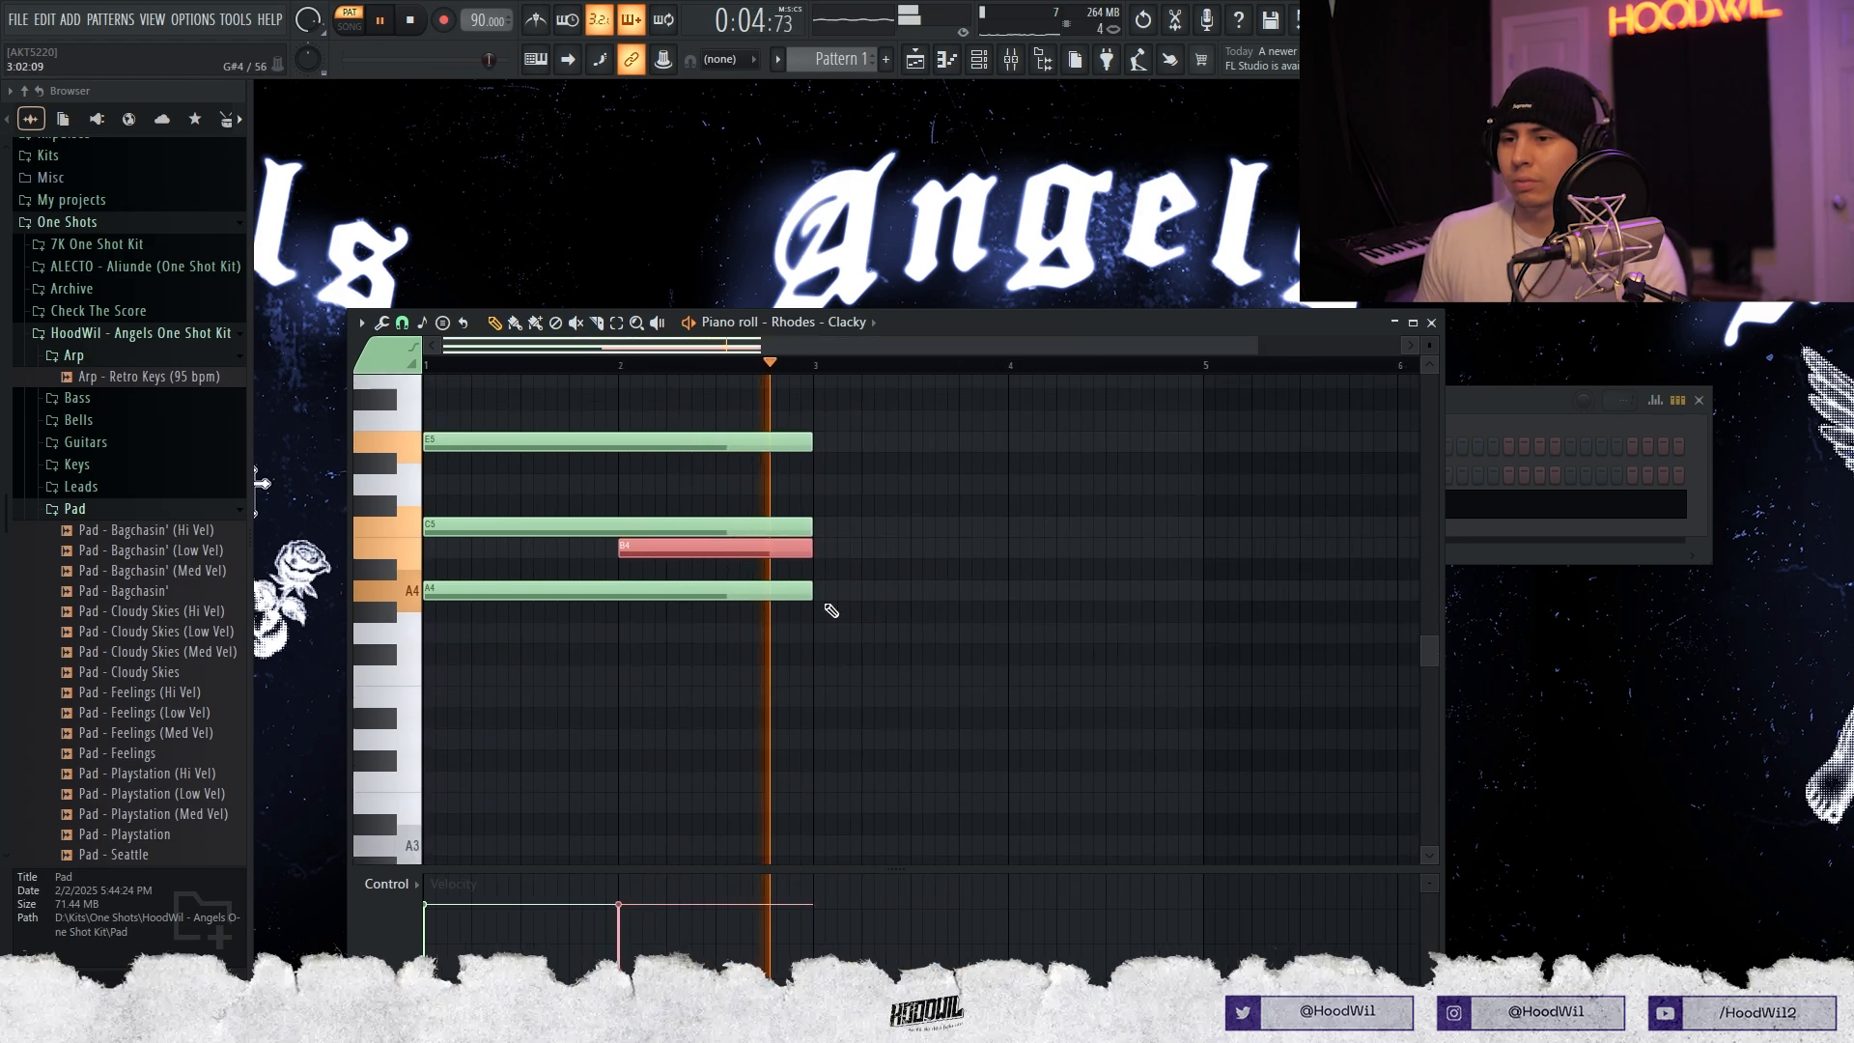
pyautogui.scroll(2, 827, 608)
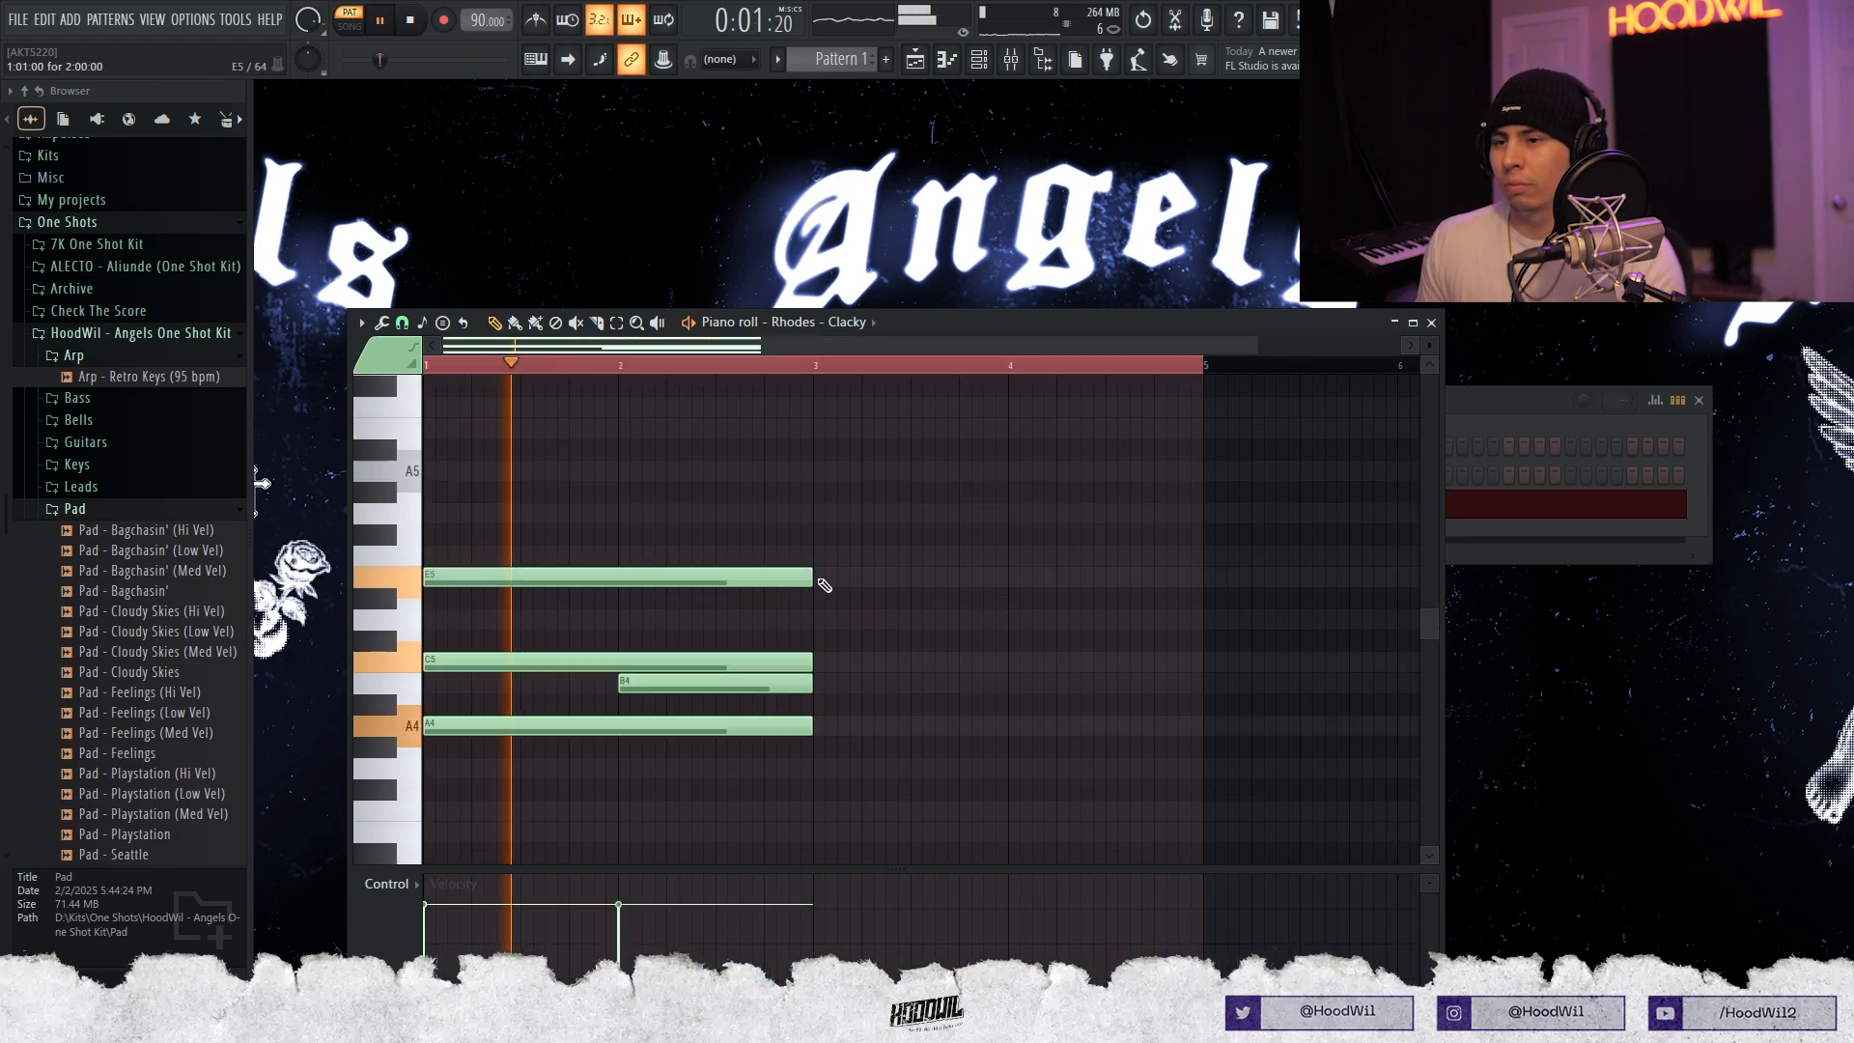
pyautogui.click(834, 583)
pyautogui.click(821, 513)
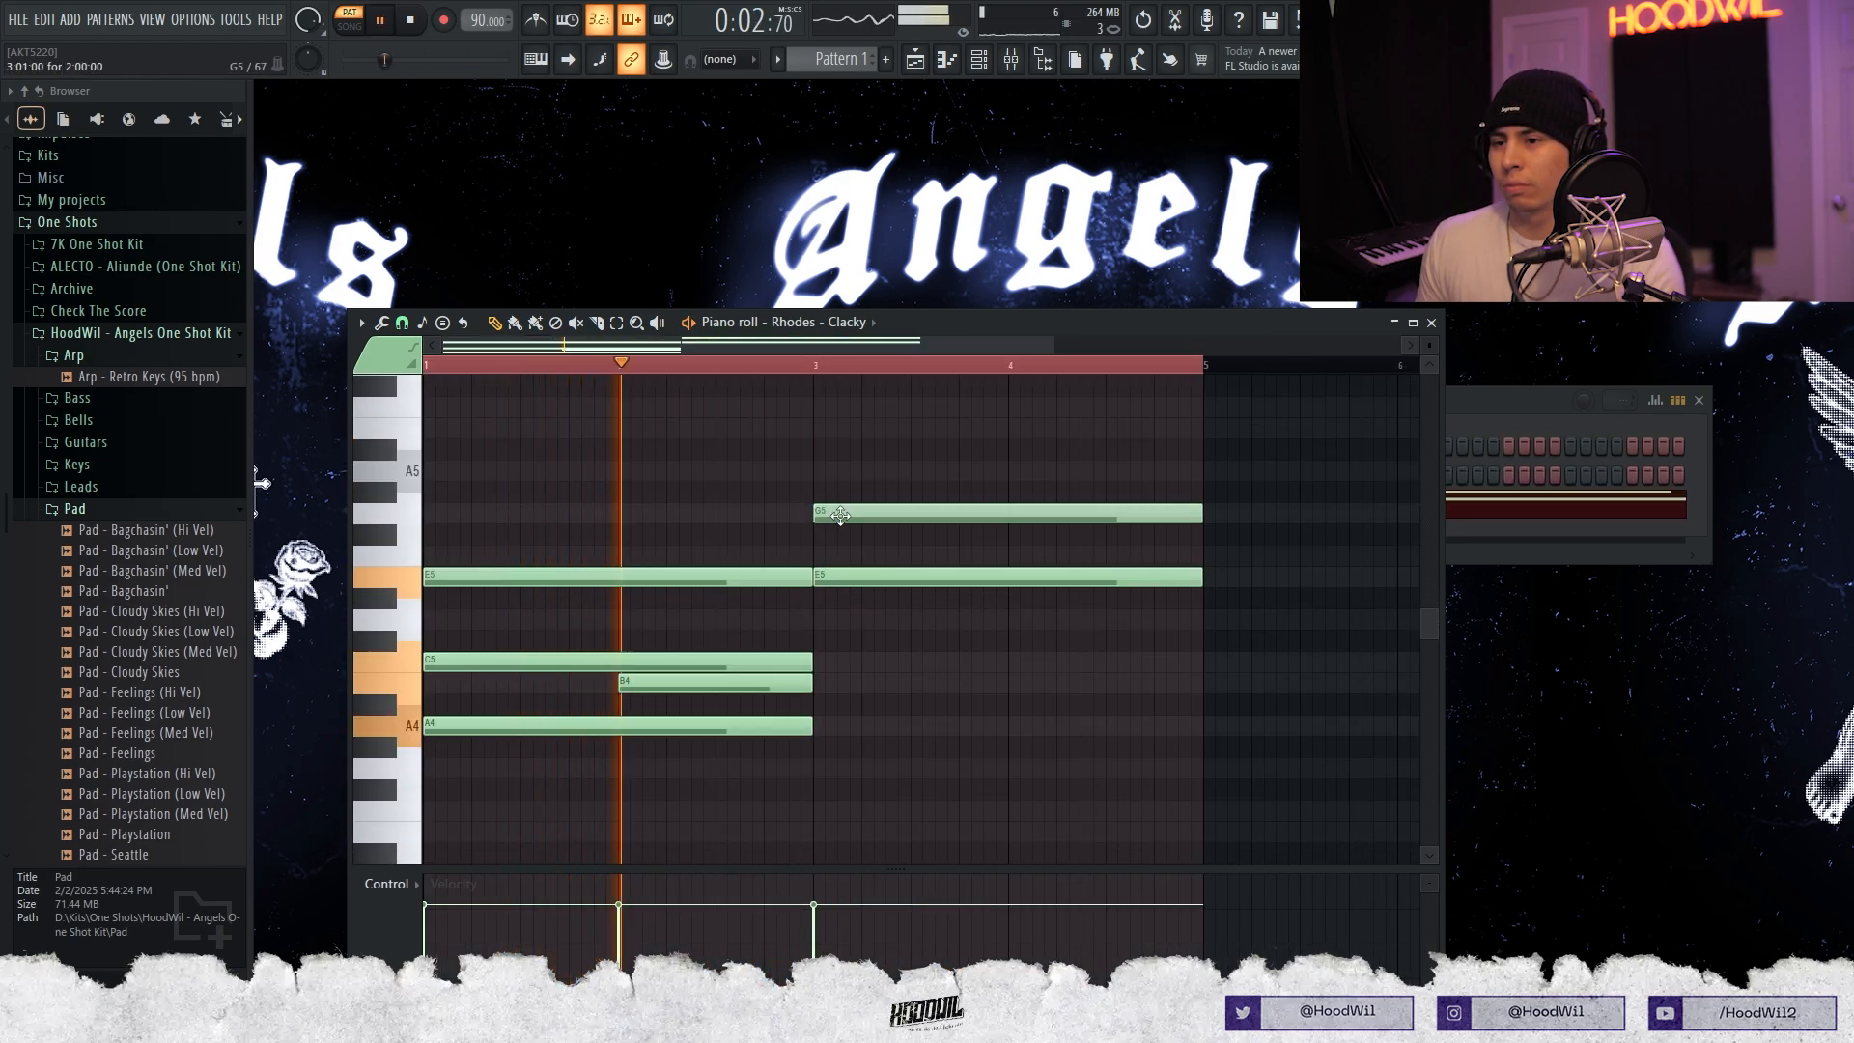
pyautogui.click(822, 534)
pyautogui.click(846, 429)
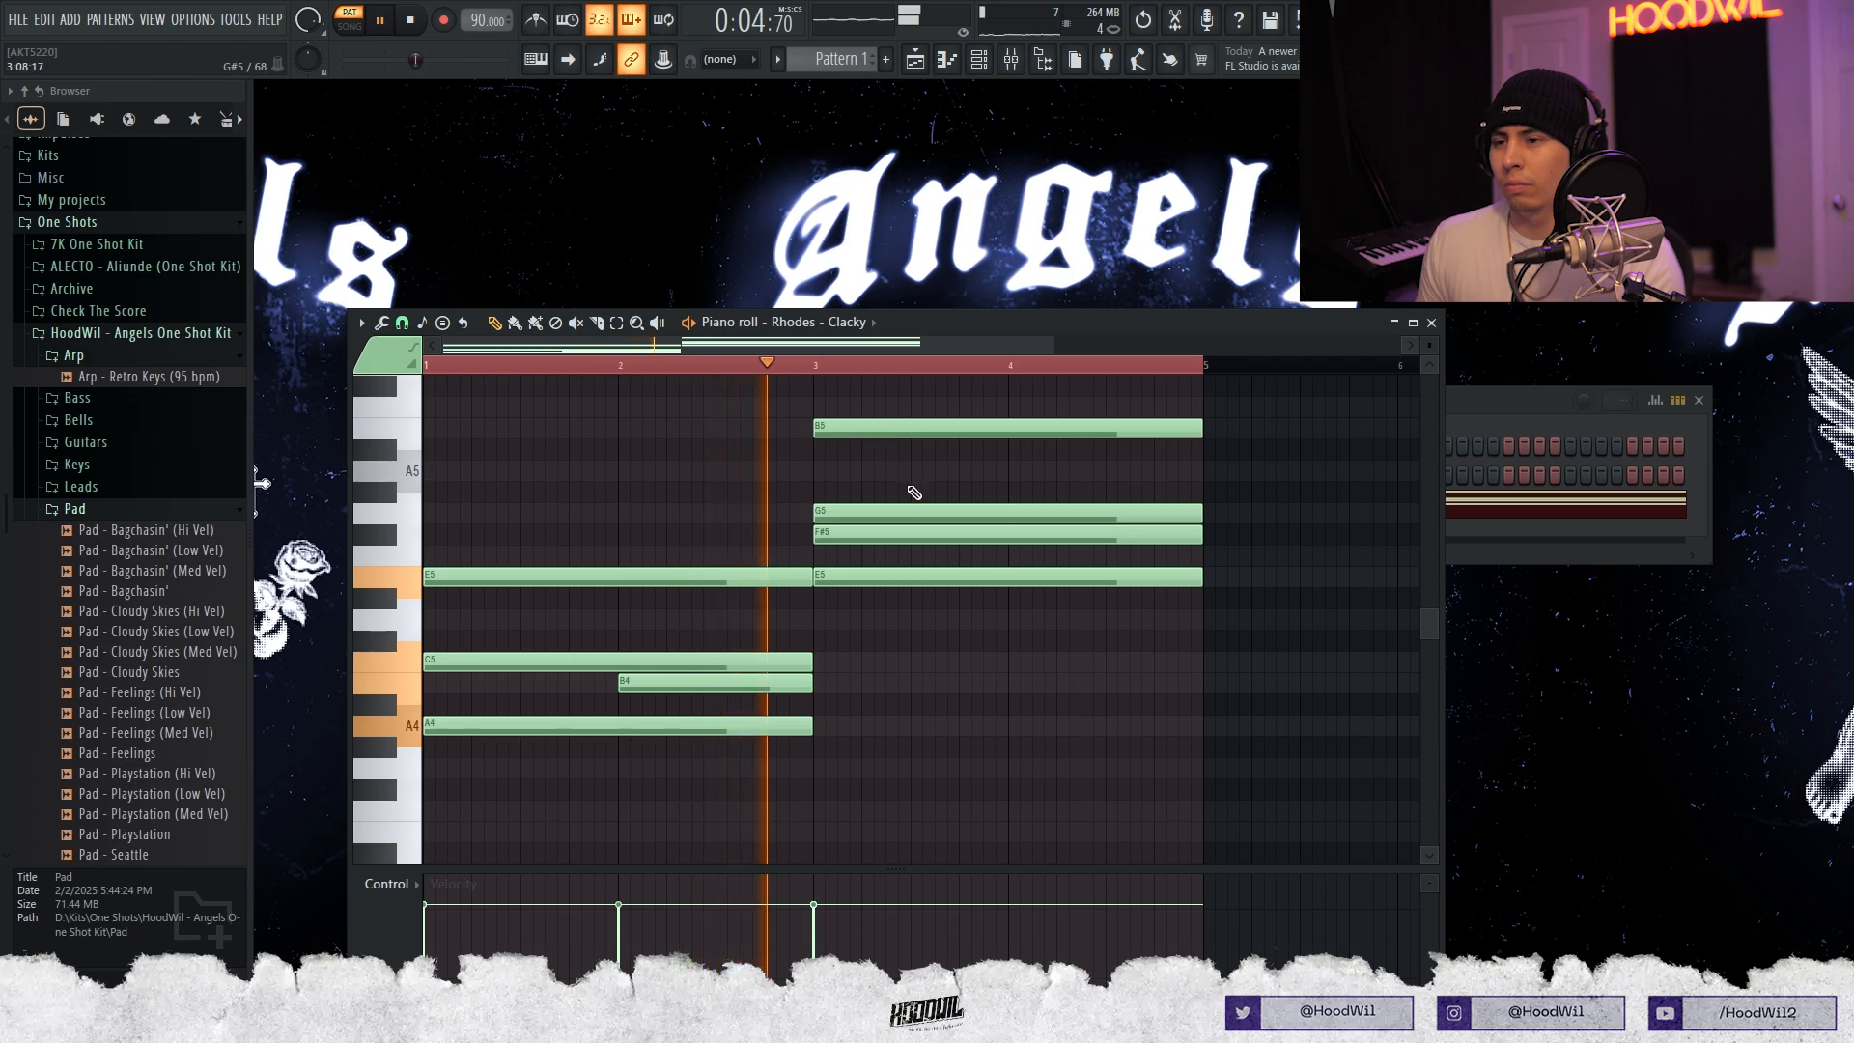
# Replace the second chord's two-bar F#5 with an F#5 that starts at bar 4 and ends at bar 5.
pyautogui.rightClick(988, 541)
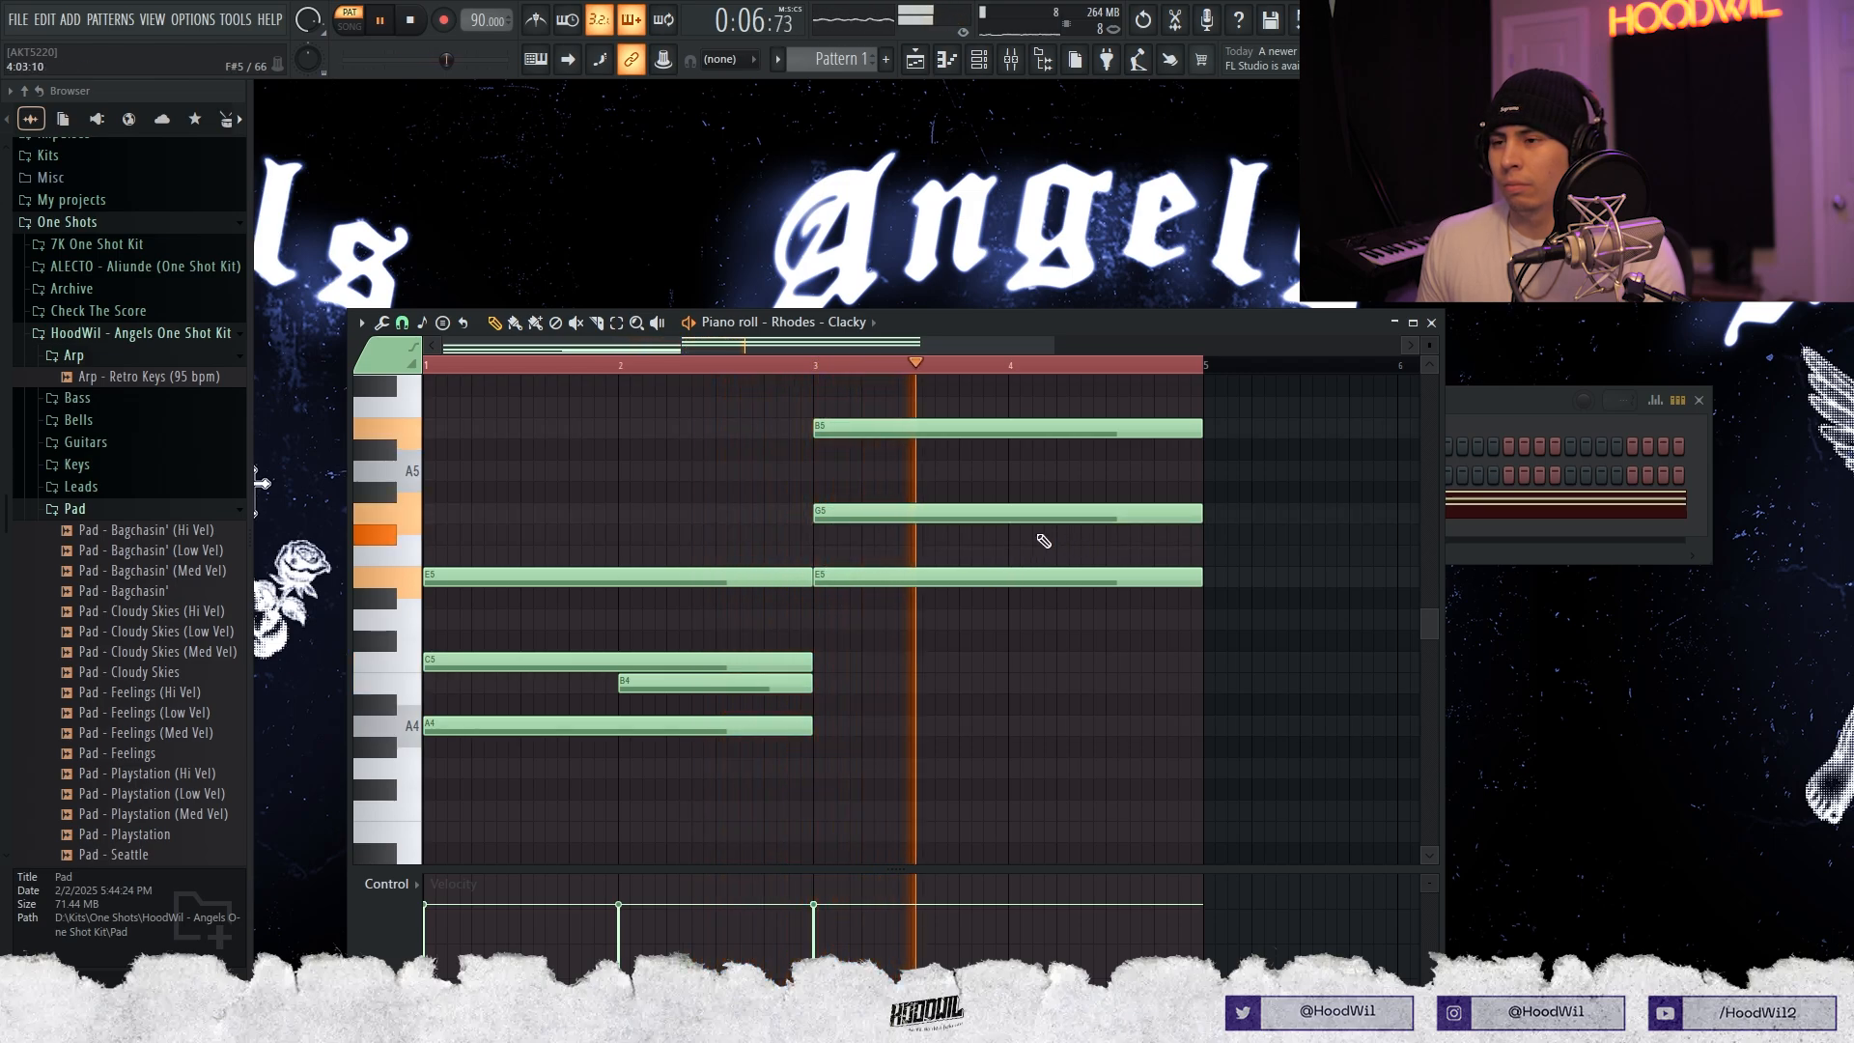
pyautogui.click(1013, 540)
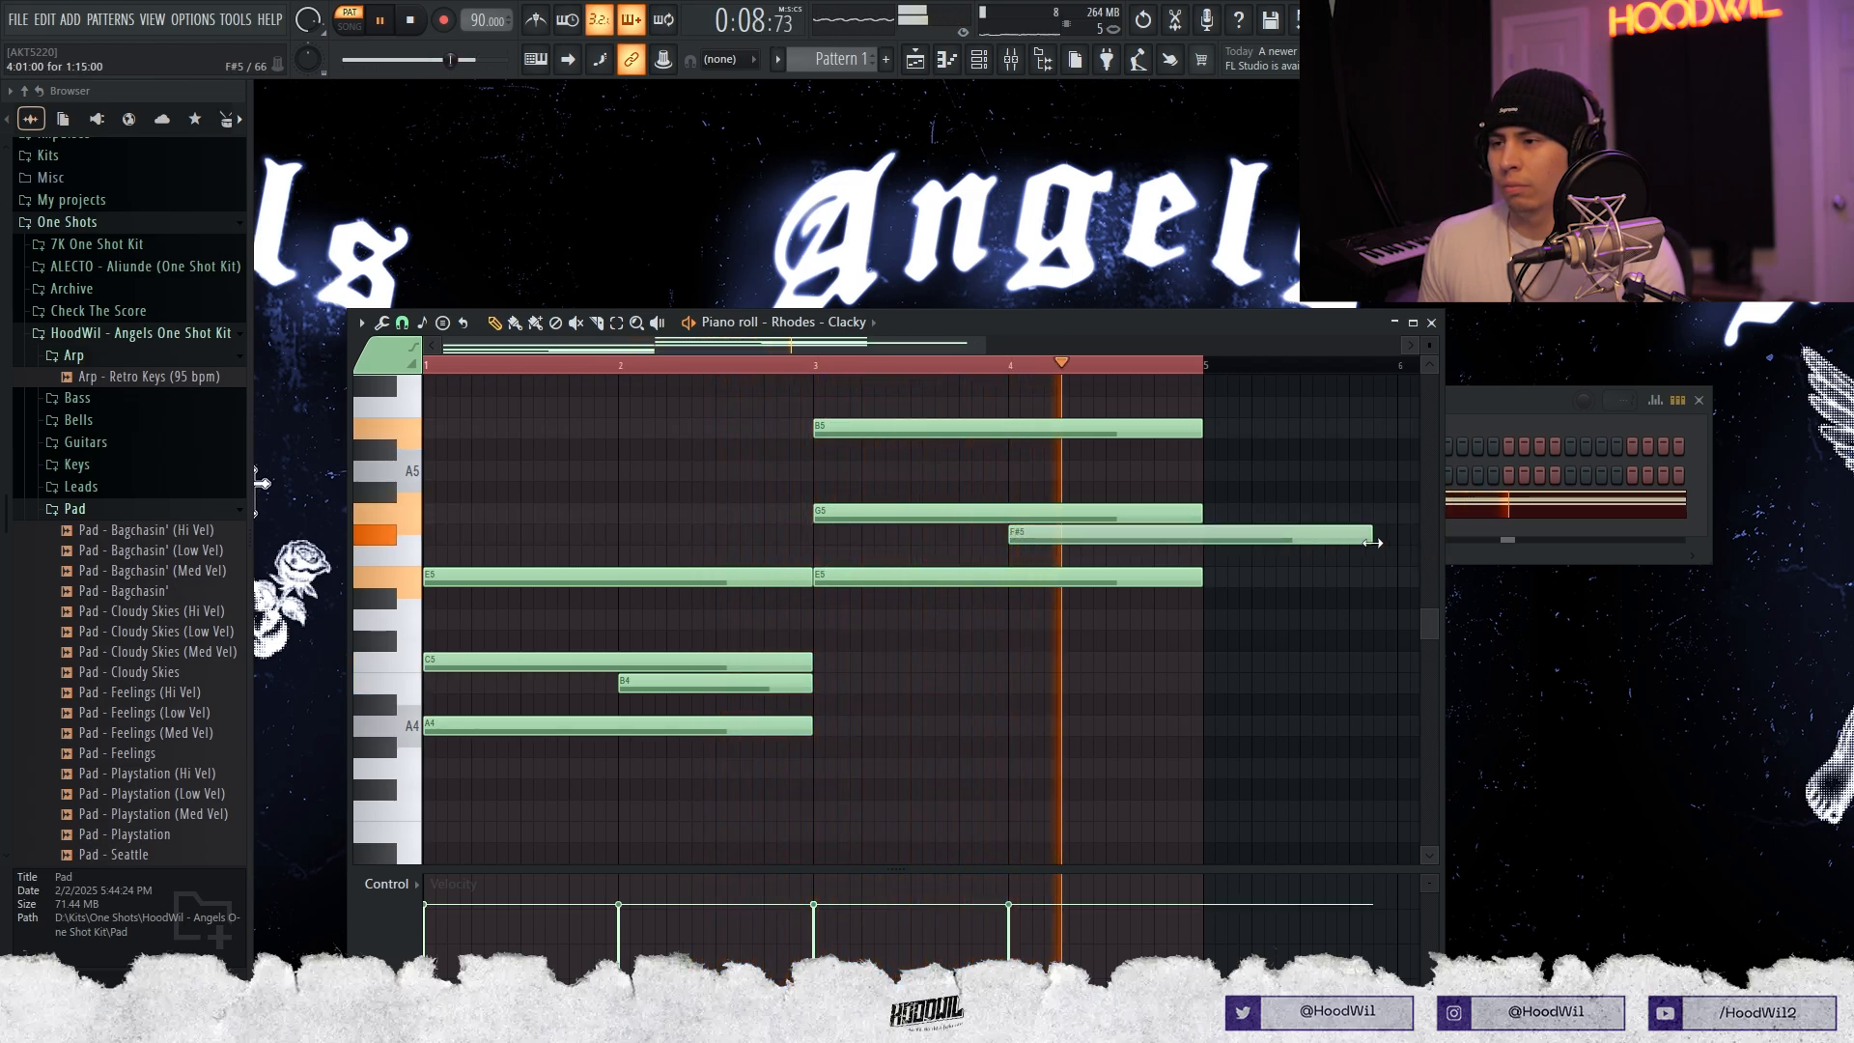
pyautogui.moveTo(1395, 535); pyautogui.dragTo(1202, 536)
# Stop playback and lower the second chord's B5 note by one octave.
pyautogui.press('space')
pyautogui.click(1101, 435)
pyautogui.hotkey('ctrl', 'Down')
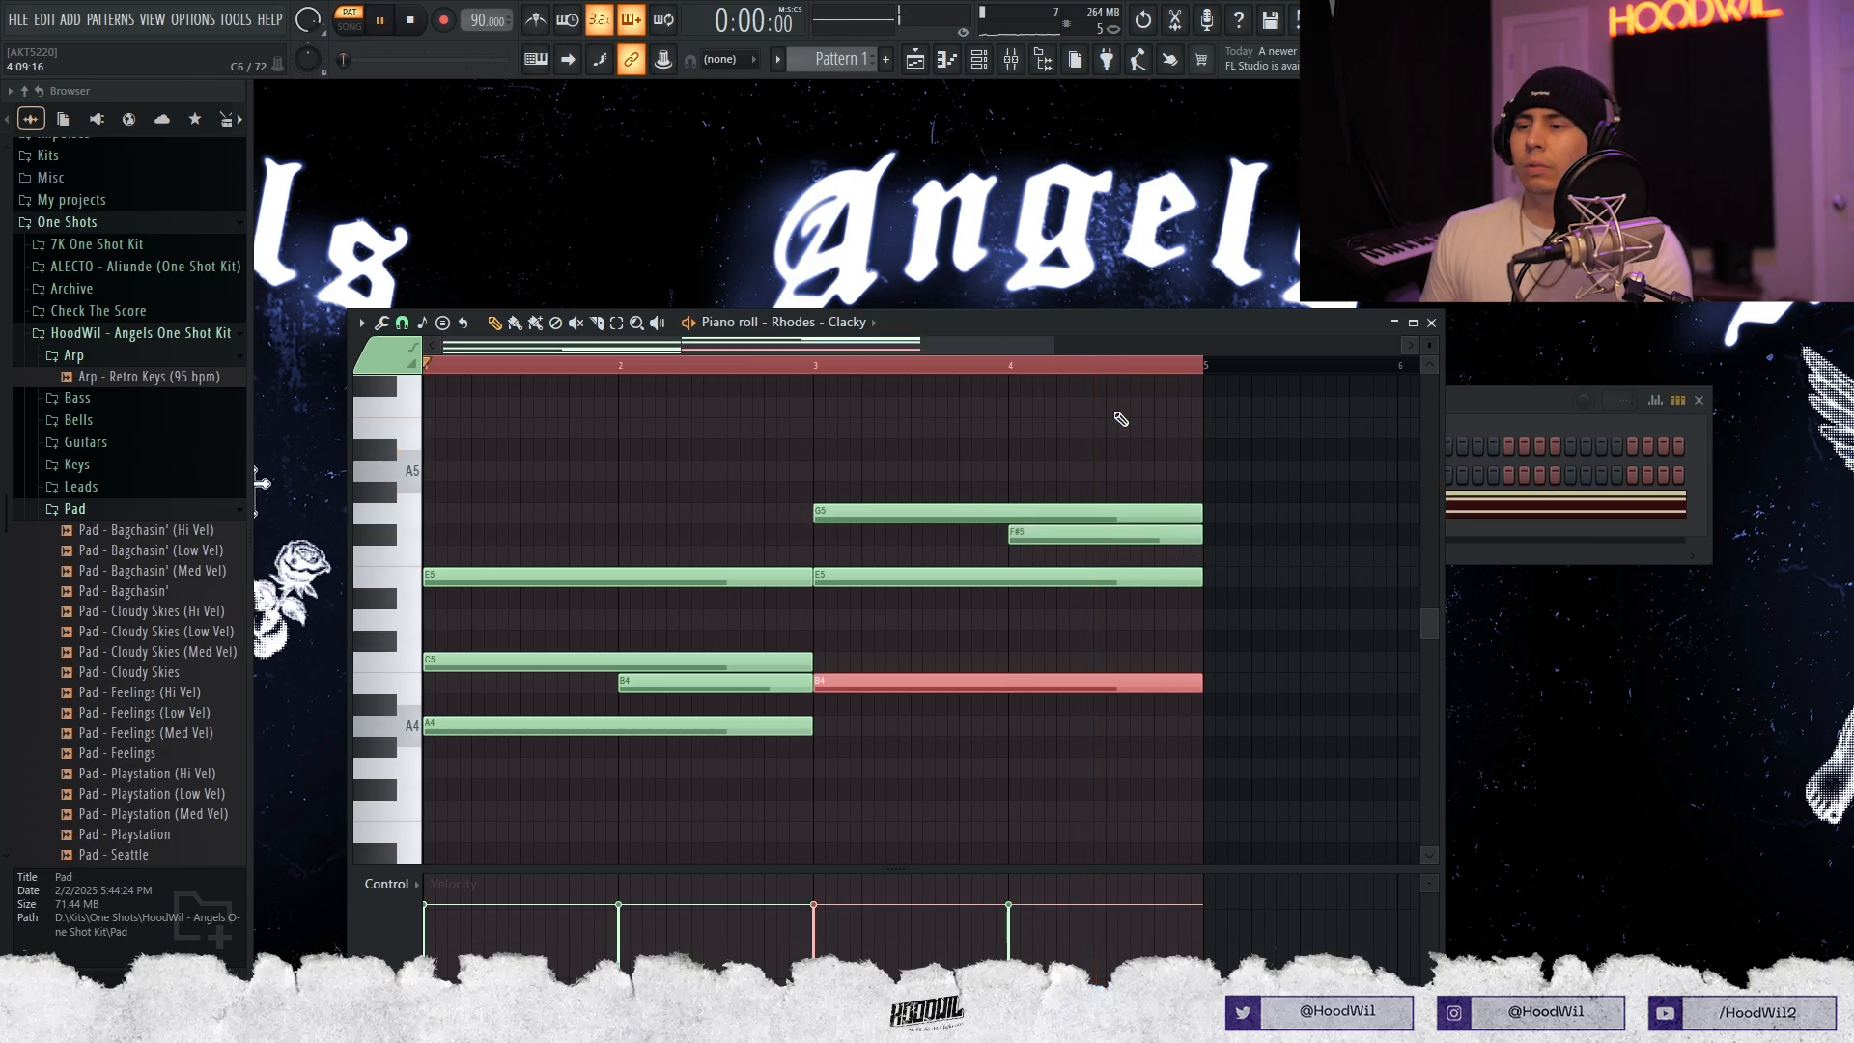
# Clear the note selection and play back the Rhodes chord progression, stopping it after listening.
pyautogui.press('space')
pyautogui.hotkey('ctrl', 'd')
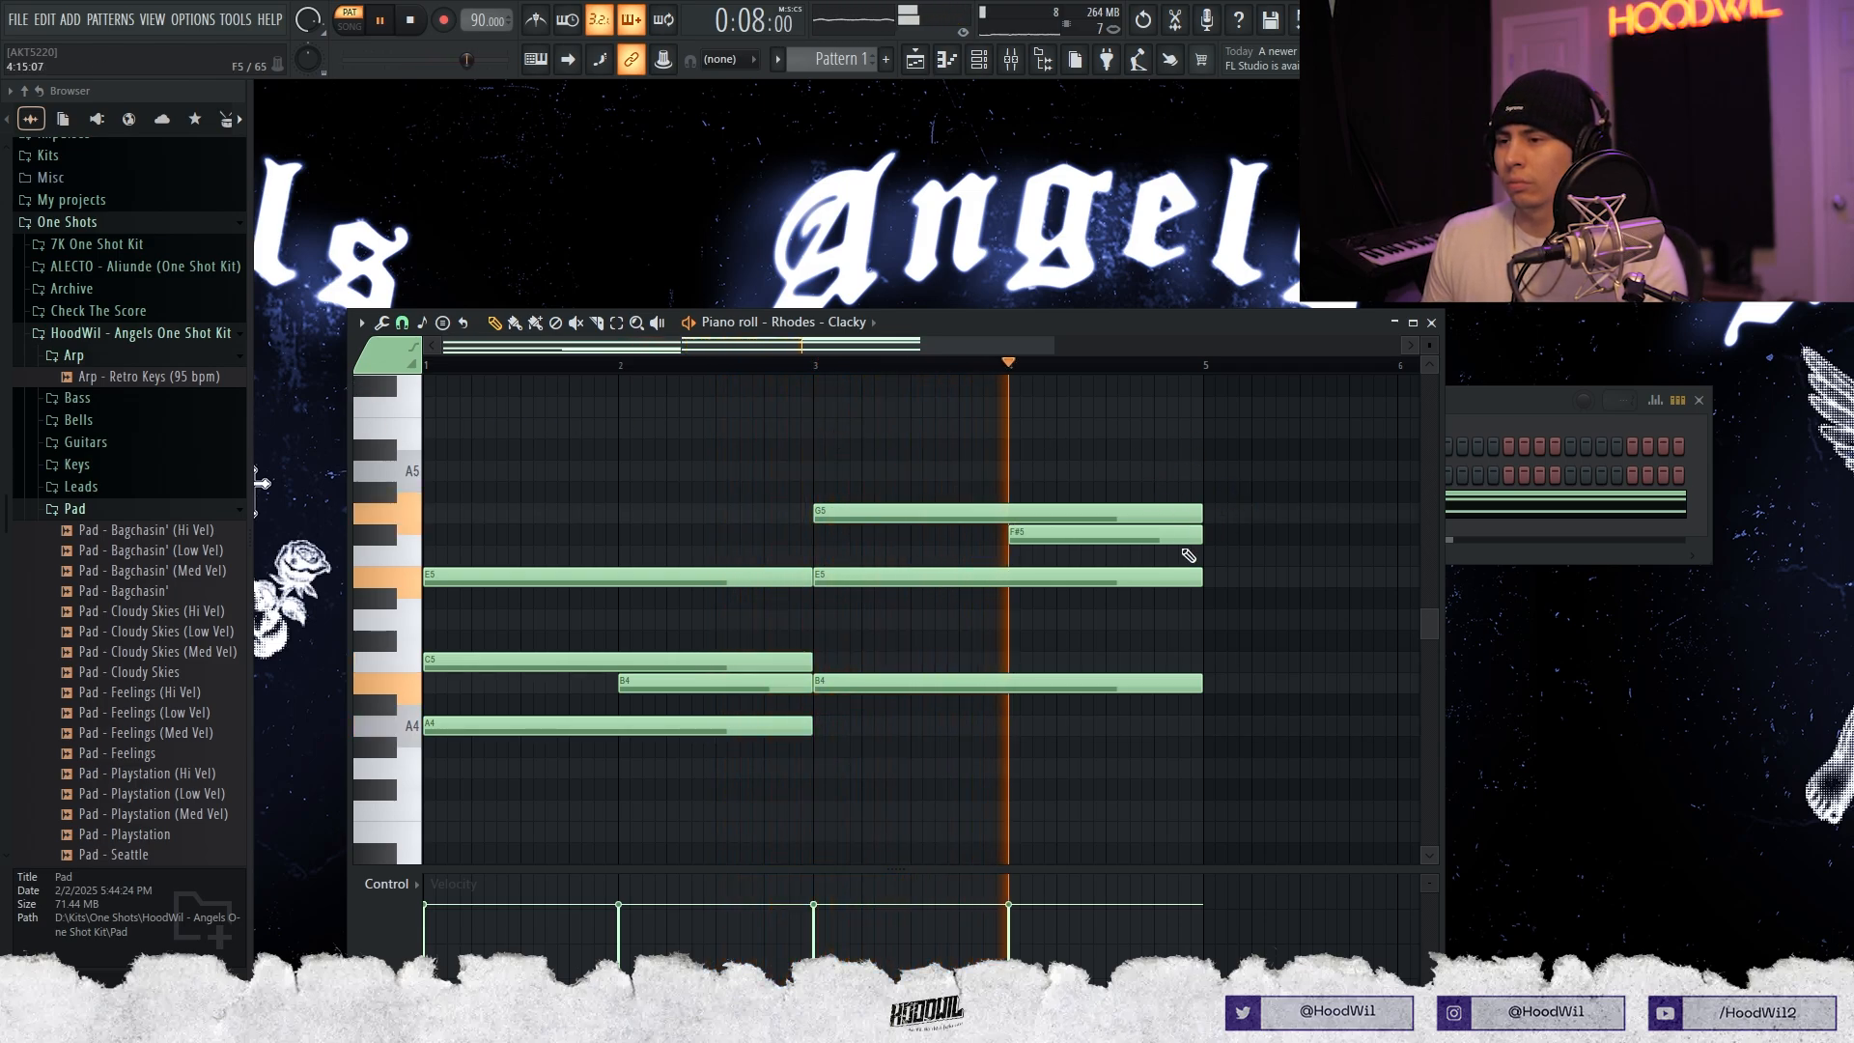
pyautogui.press('space')
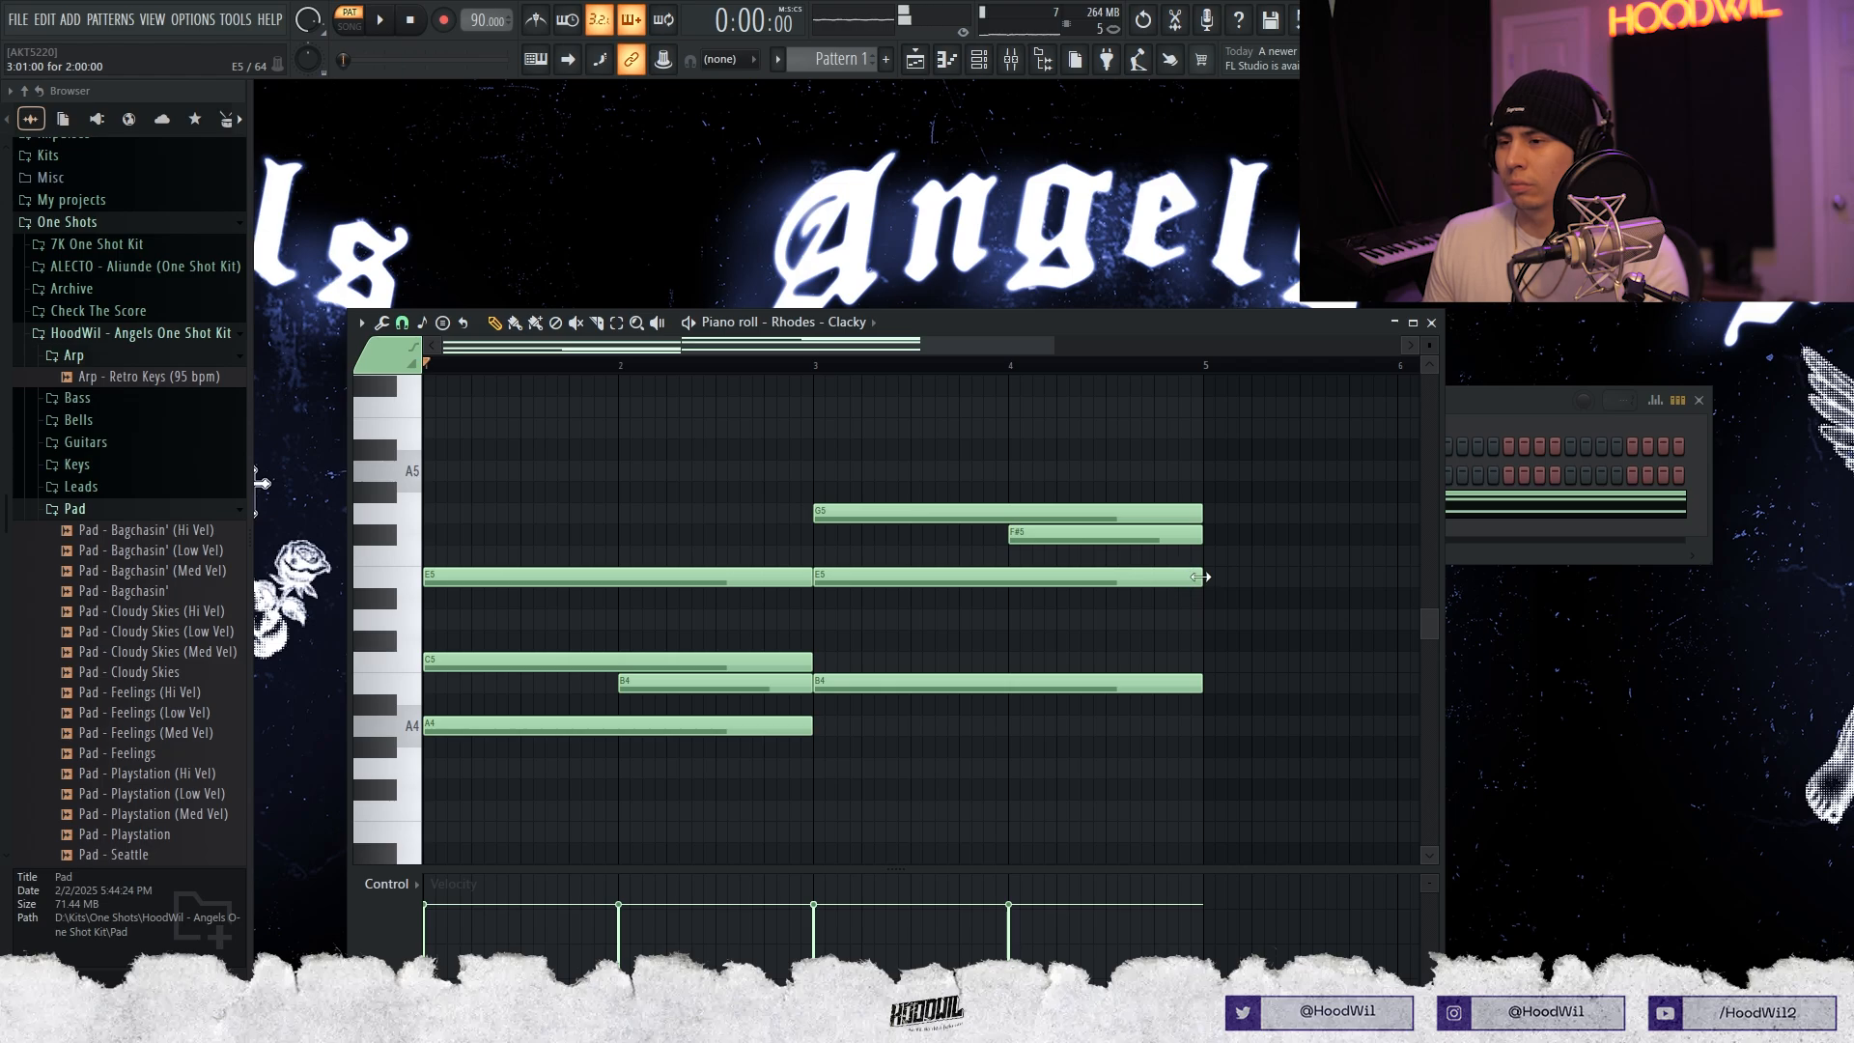
# Retrigger the second chord's E5 with a new E5 that starts midway through bar 4 and ends at bar 5.
pyautogui.click(1113, 578)
pyautogui.keyDown('ctrl'); pyautogui.click(1145, 576); pyautogui.keyUp('ctrl')
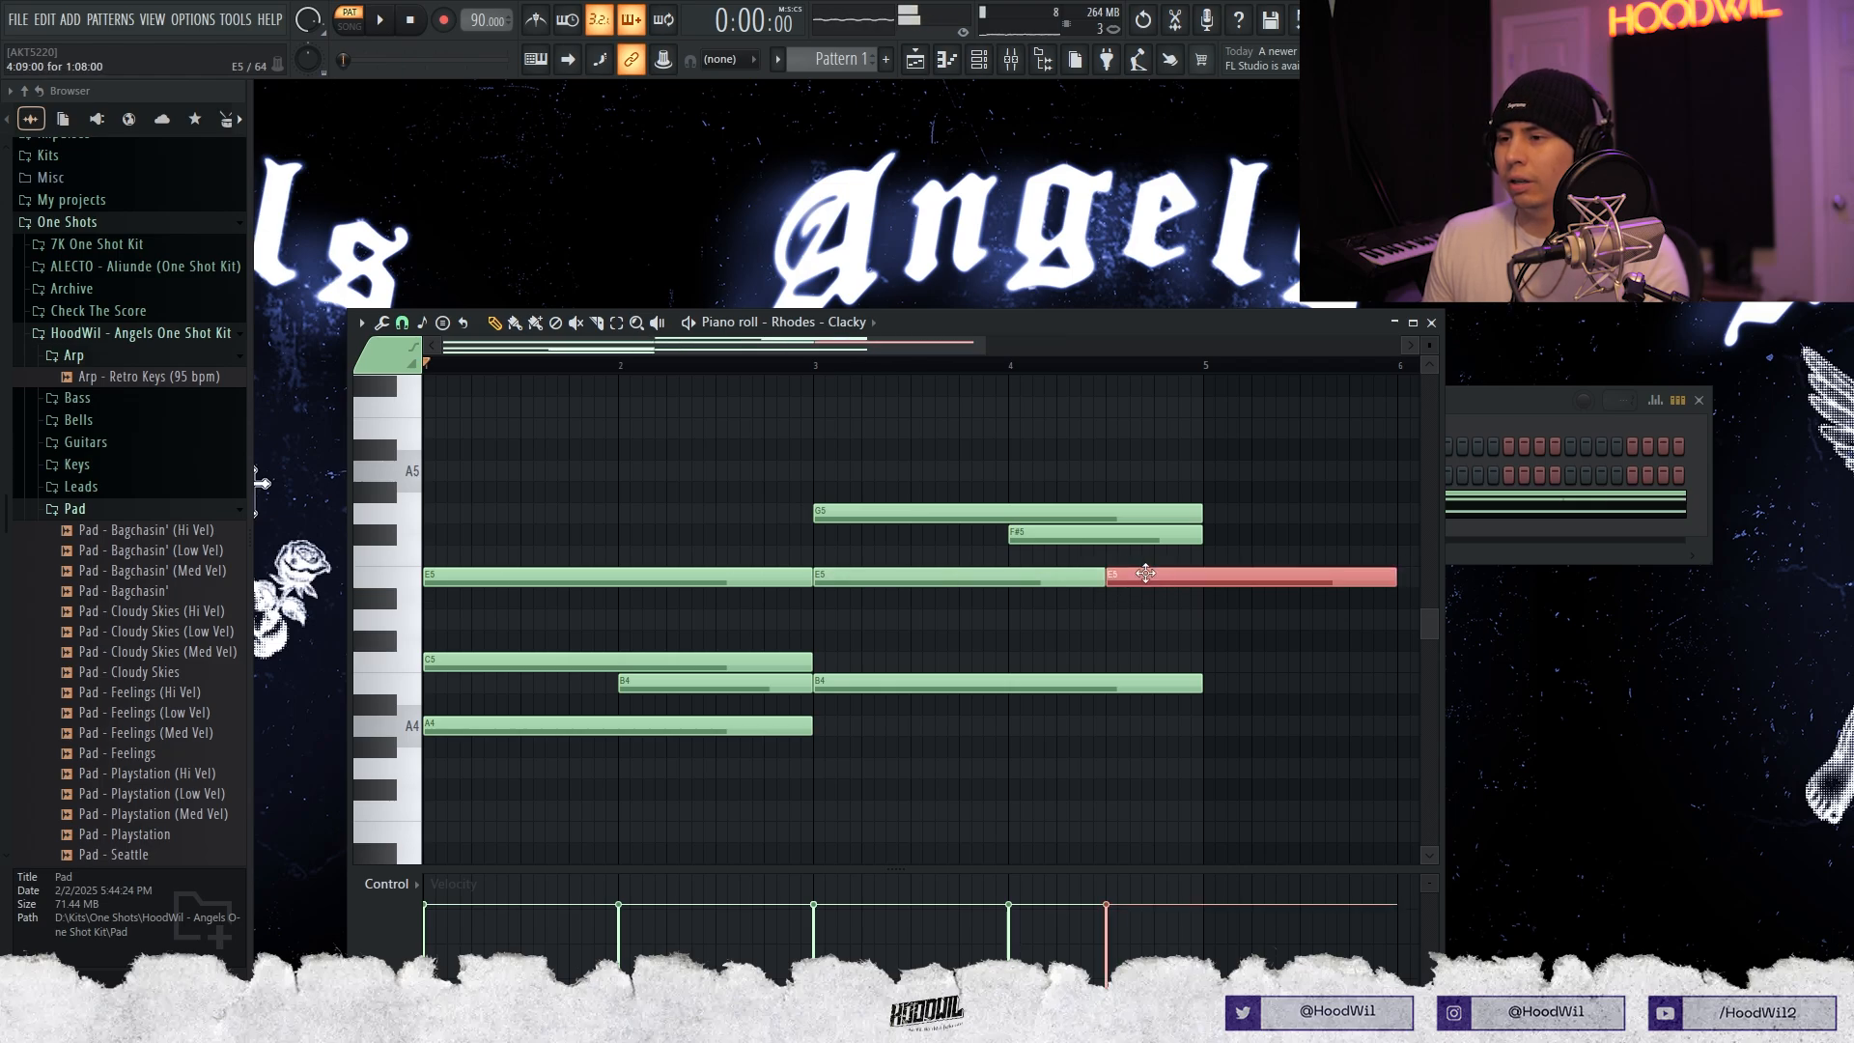
pyautogui.hotkey('shift', 'd')
pyautogui.press('space')
pyautogui.moveTo(1122, 577); pyautogui.dragTo(1208, 576)
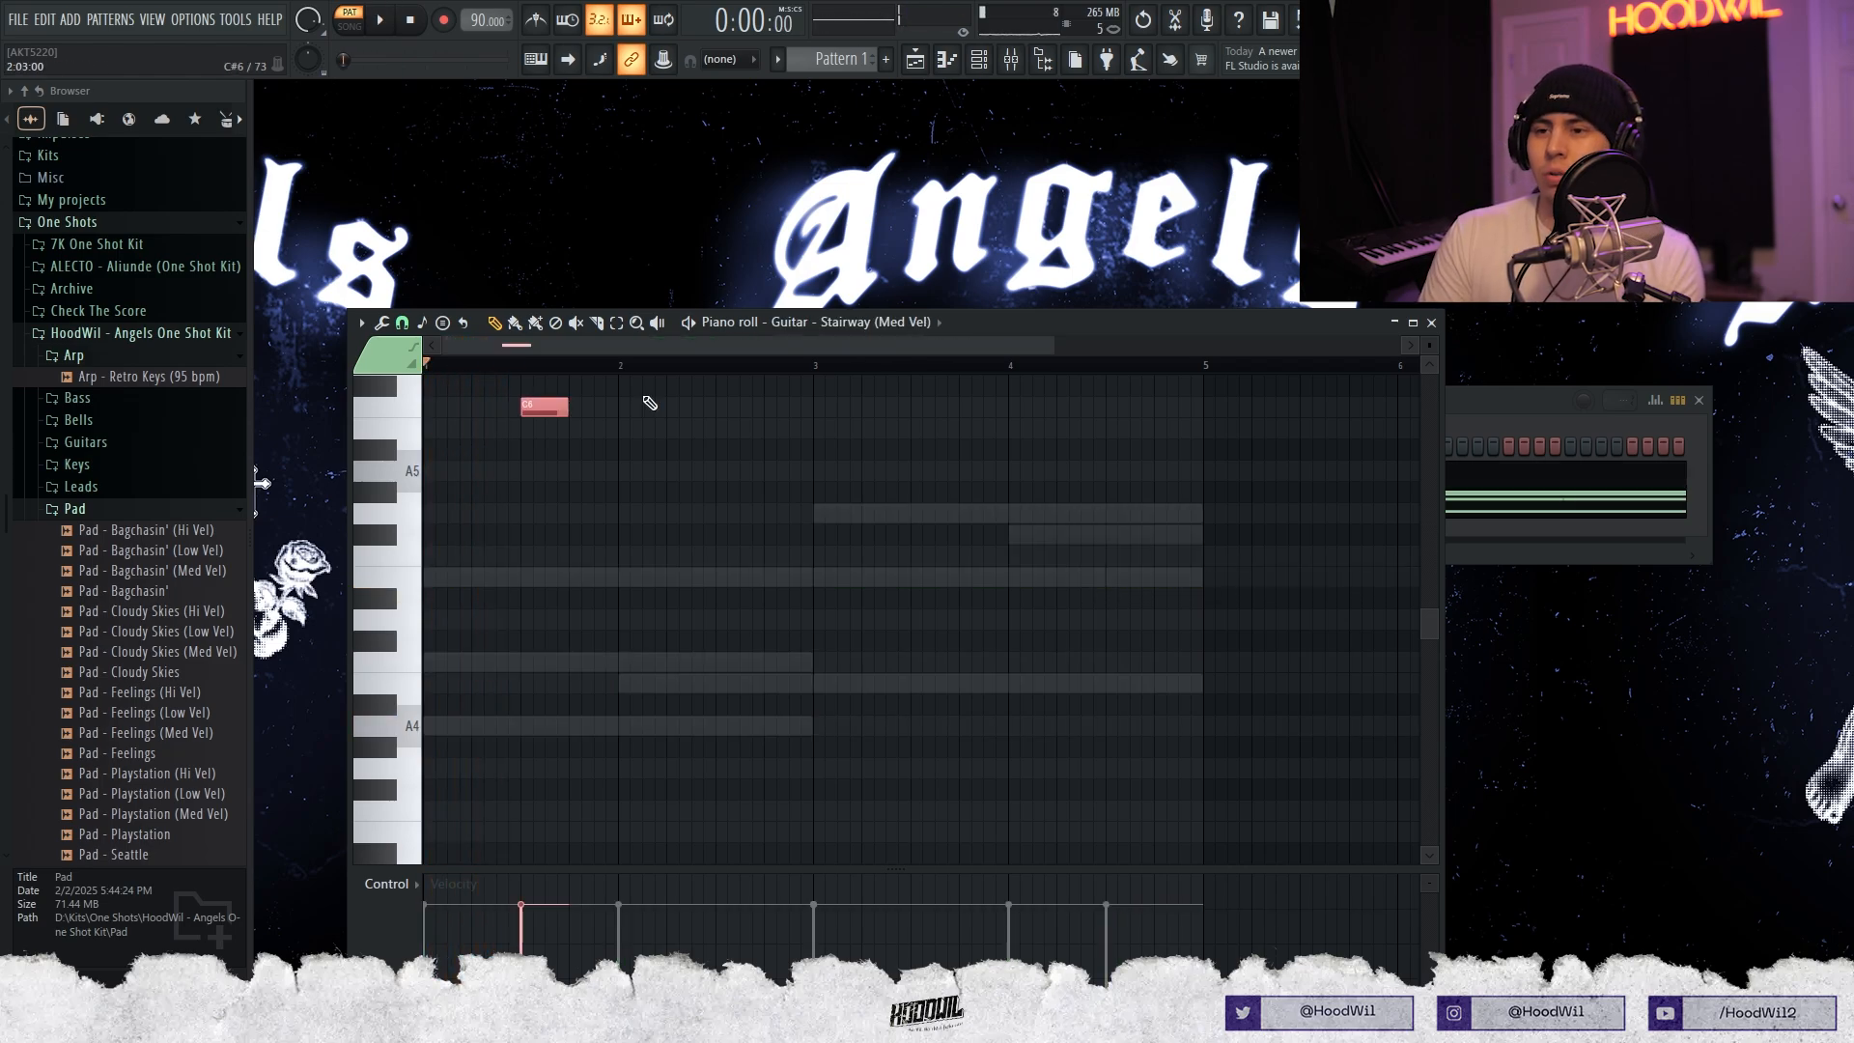
# Chop the guitar's one-beat C6 in bar 1 into fast repeats and follow it with three B5 repeats.
pyautogui.hotkey('alt', 'u')
pyautogui.press('Escape')
pyautogui.hotkey('alt', 'a')
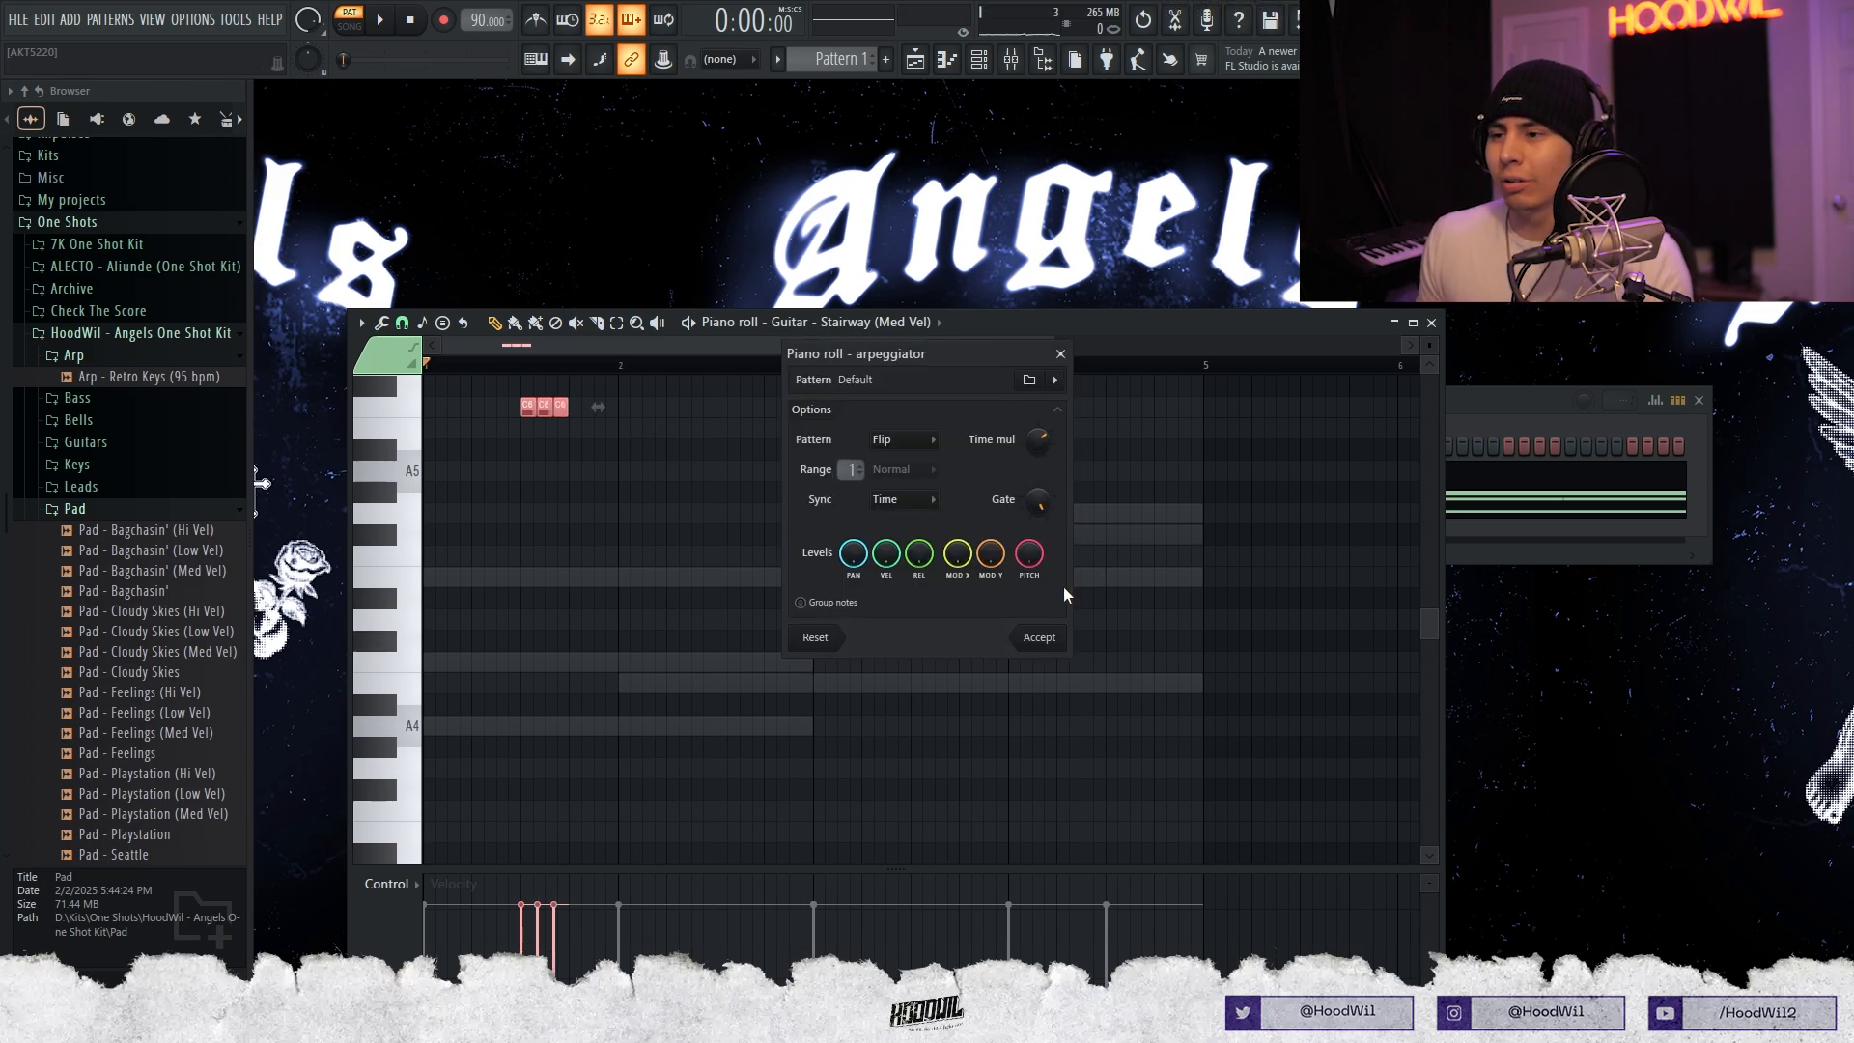
pyautogui.press('space')
pyautogui.click(1039, 636)
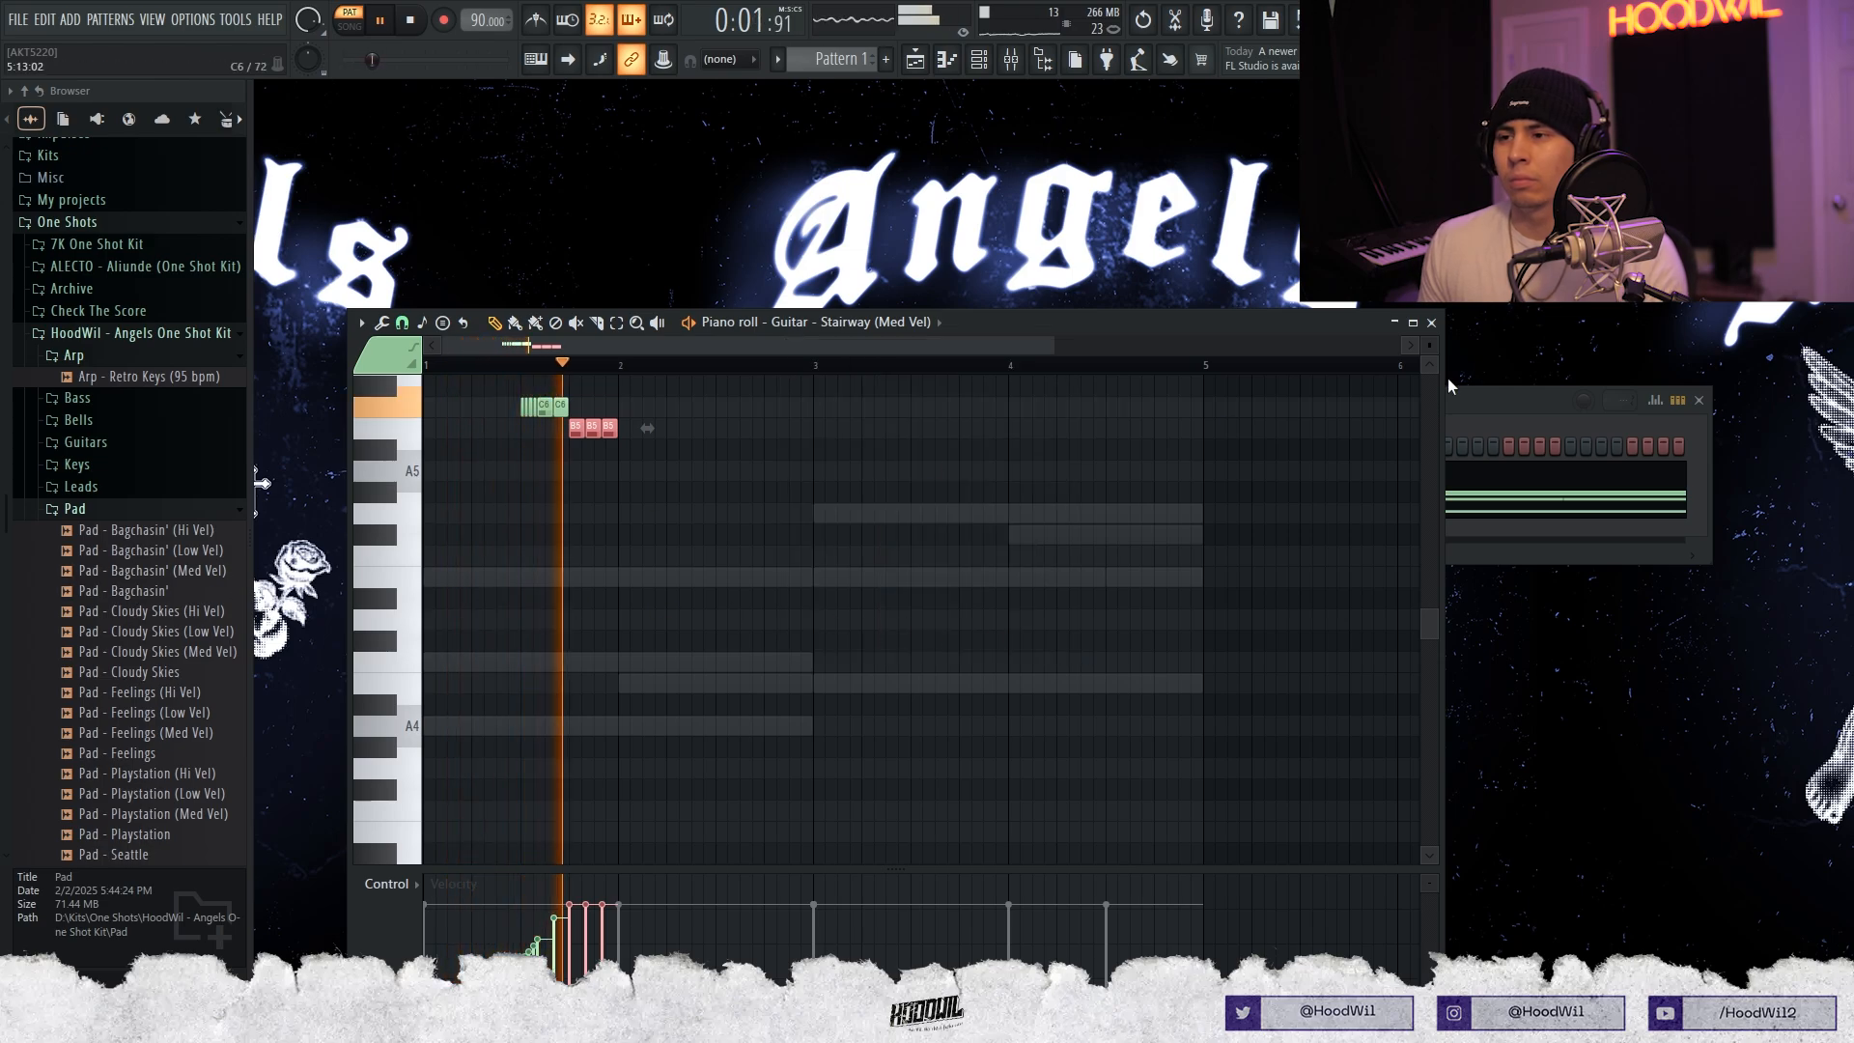
pyautogui.click(1431, 322)
pyautogui.press('space')
# Set the guitar's volume envelope release to 64% and replace its one-shot with Guitar - Section (Med Vel) from the Guitars folder.
pyautogui.click(638, 480)
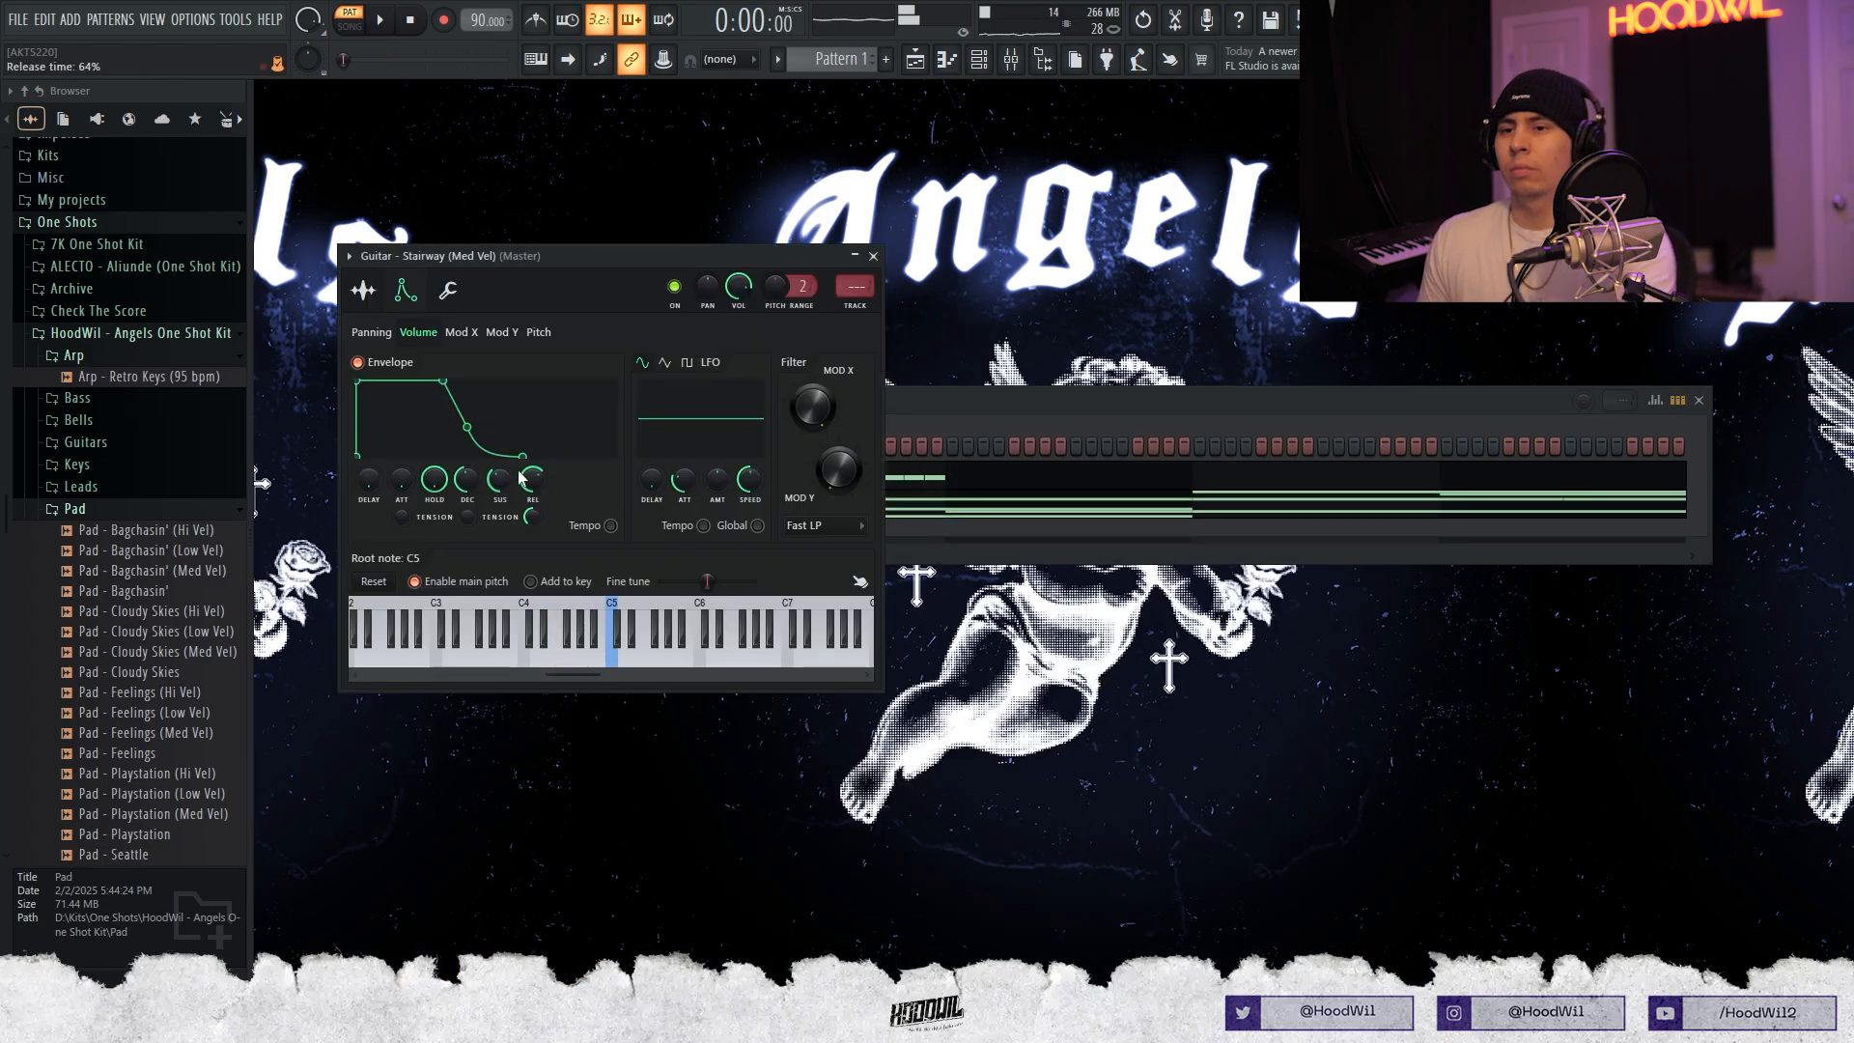
pyautogui.click(87, 441)
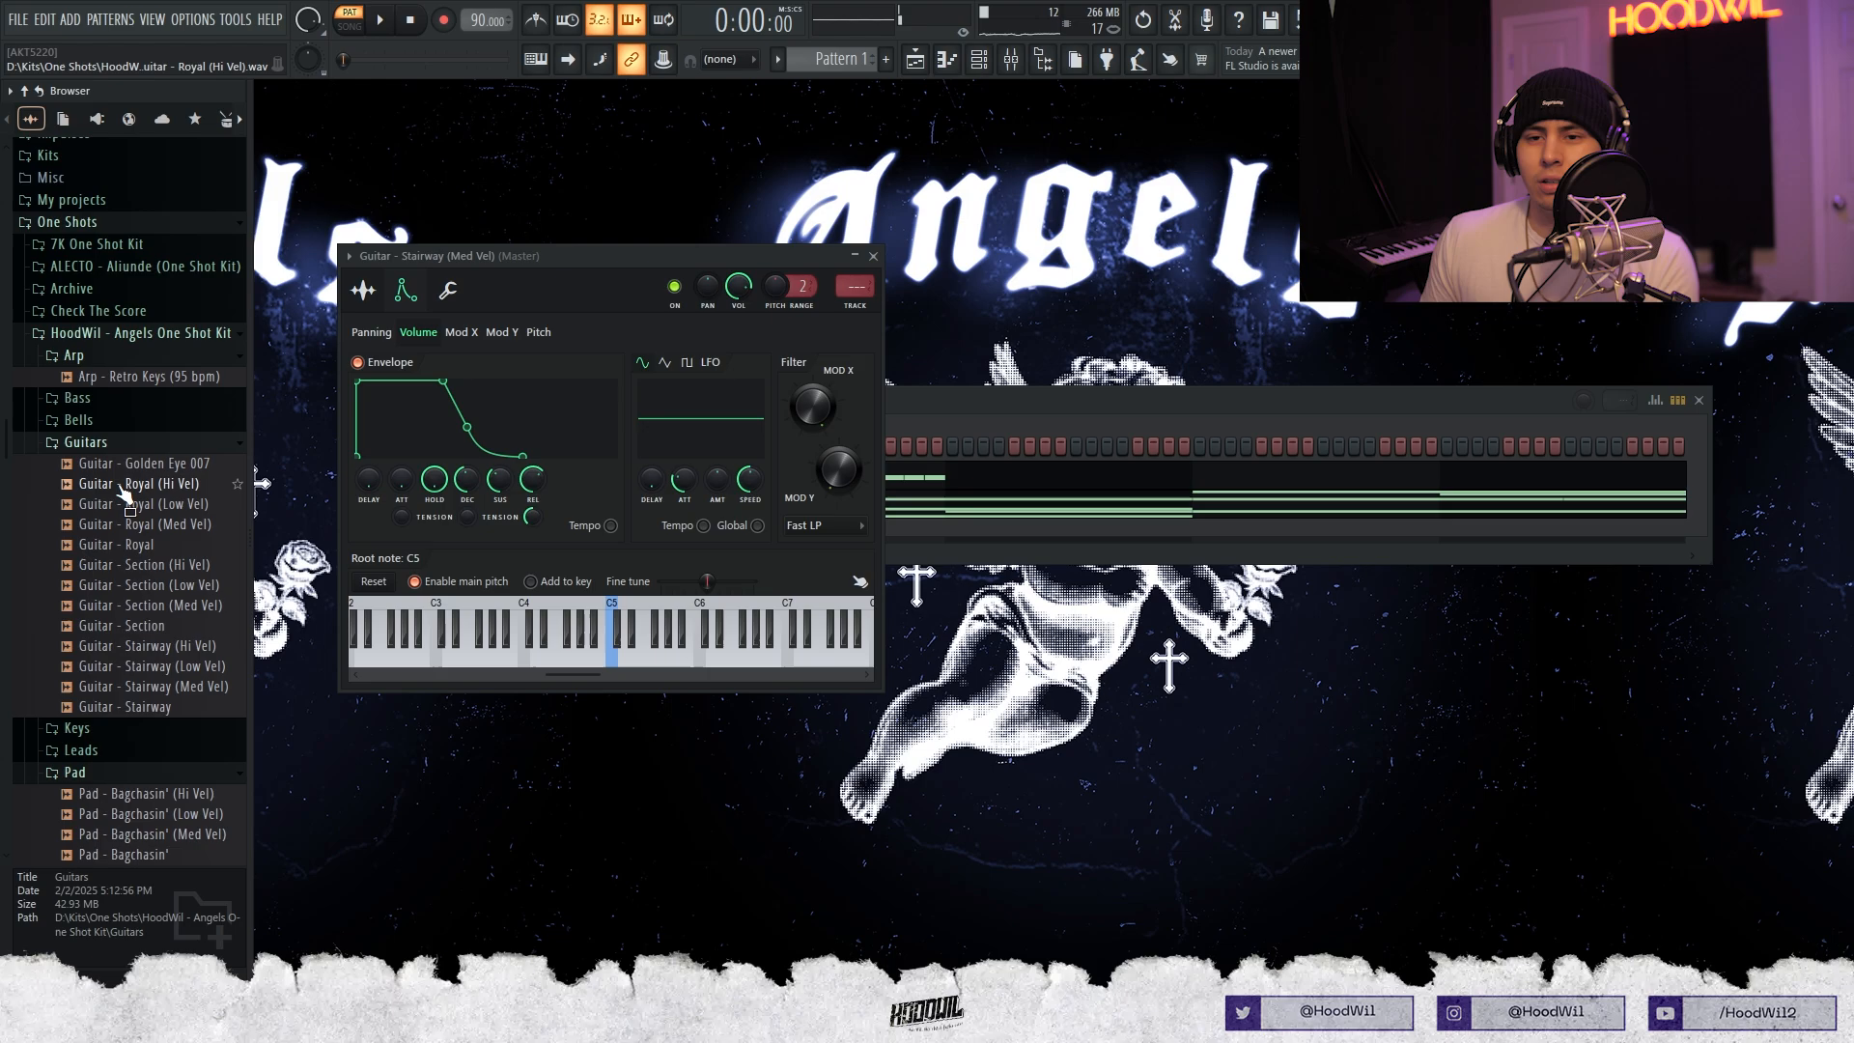
pyautogui.click(145, 524)
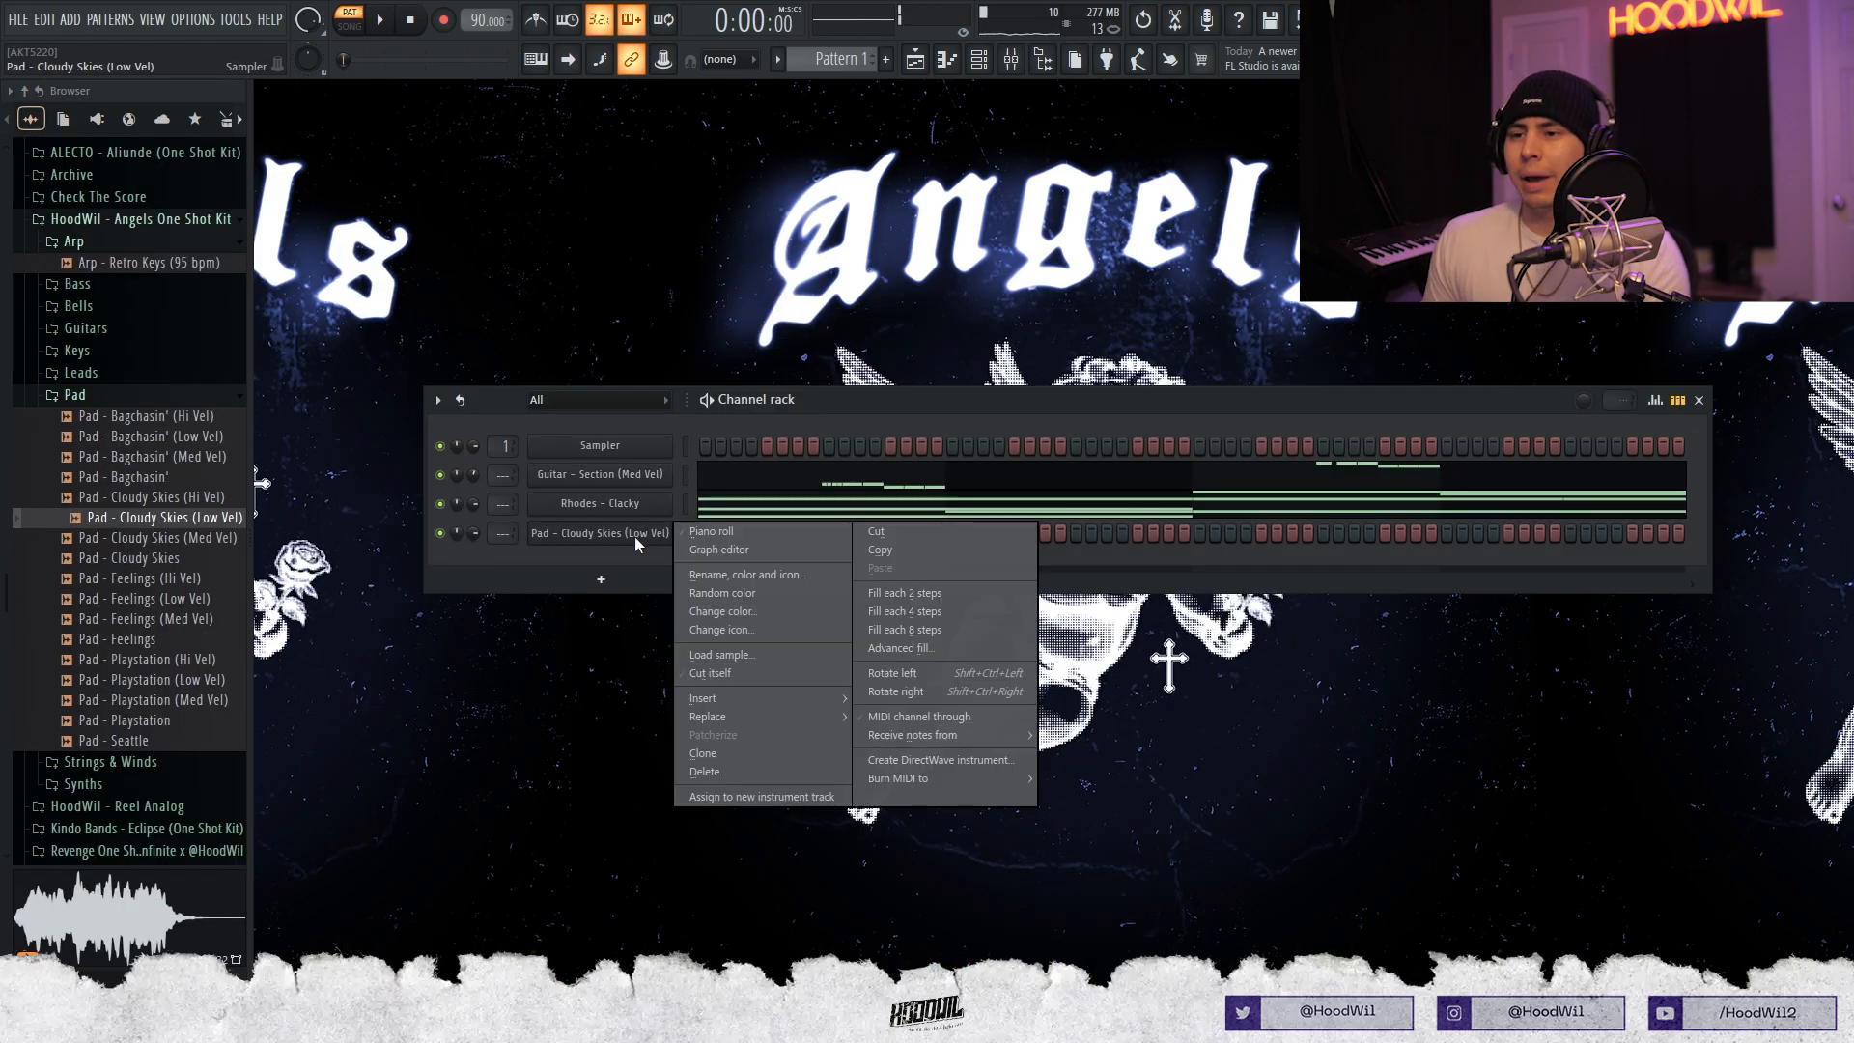
# Write two two-bar chords for Pad - Cloudy Skies (Low Vel): A4, B4, C5, E5 at bar 1 and E5, F#5, G5, B5 at bar 3.
pyautogui.click(712, 531)
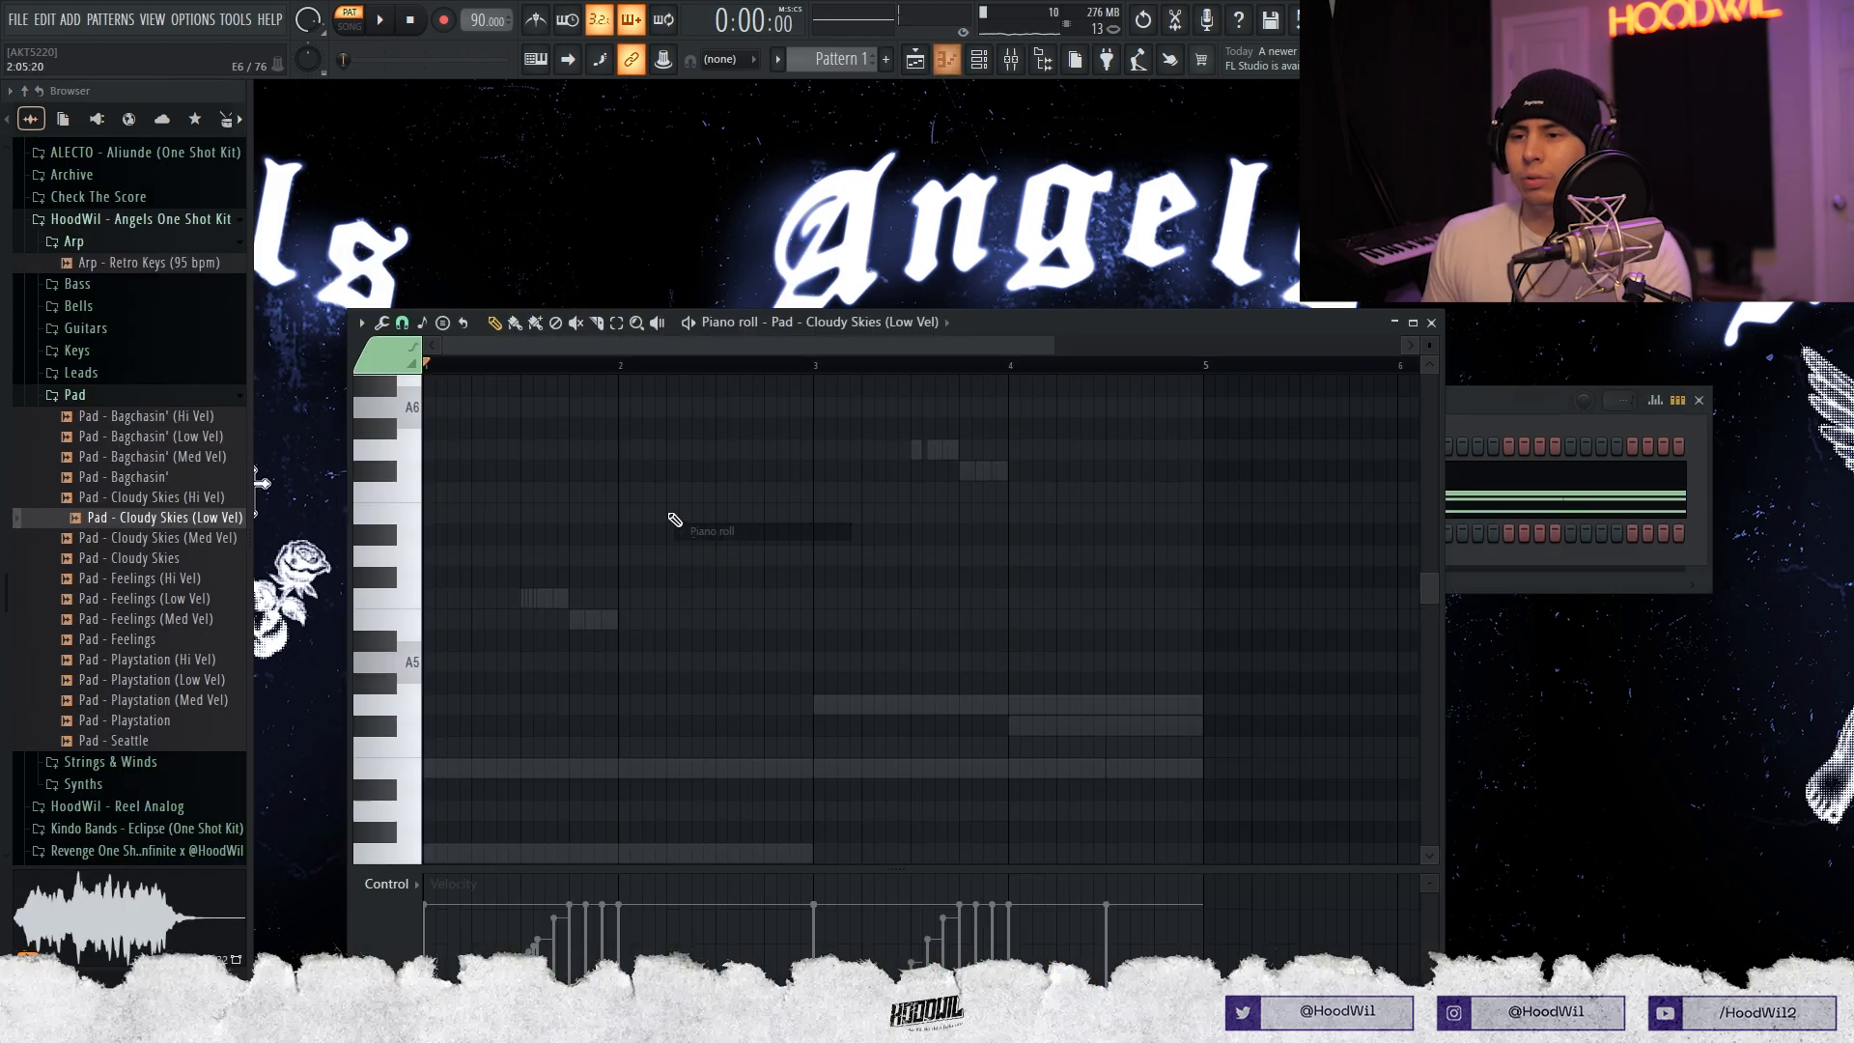
pyautogui.click(430, 599)
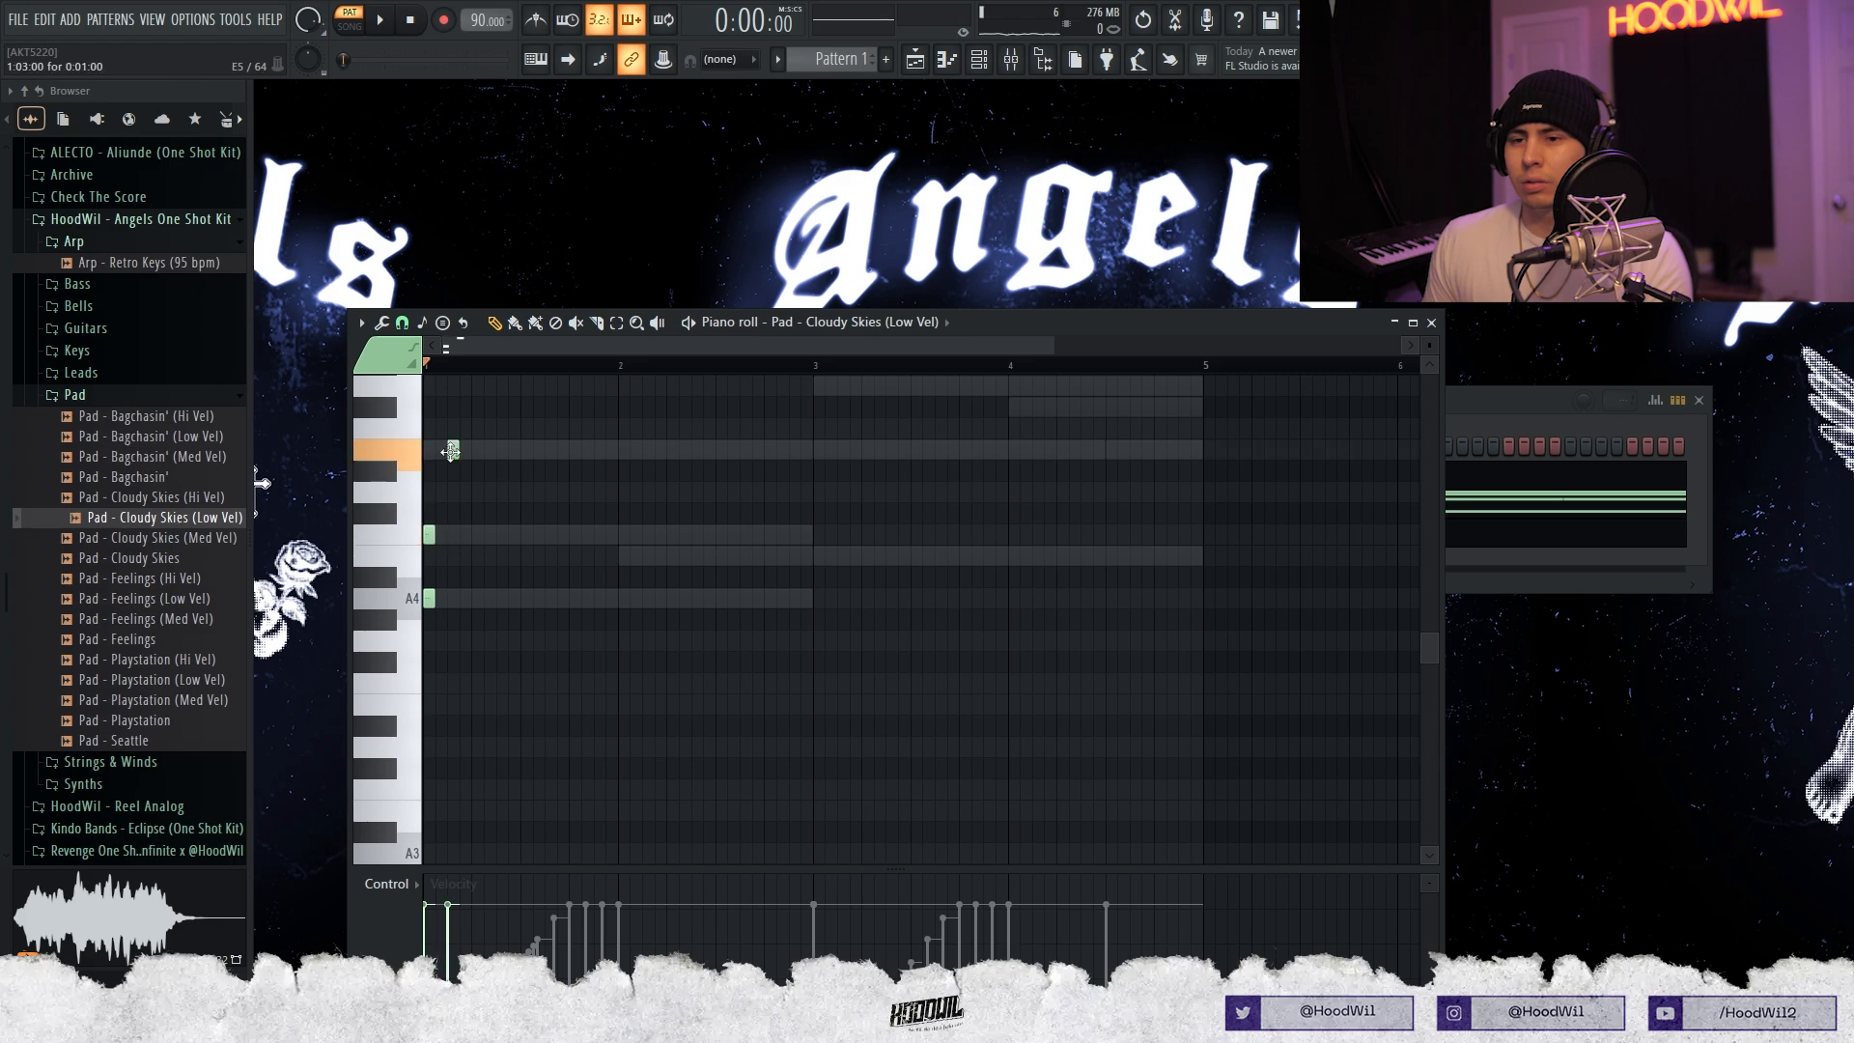
pyautogui.click(447, 556)
pyautogui.hotkey('ctrl', 'a')
pyautogui.moveTo(435, 534); pyautogui.dragTo(813, 534)
pyautogui.press('space')
pyautogui.moveTo(600, 548)
pyautogui.keyDown('shift'); pyautogui.mouseDown()
pyautogui.moveTo(1063, 474)
pyautogui.moveTo(1014, 415)
pyautogui.moveTo(1003, 436)
pyautogui.moveTo(997, 393)
pyautogui.mouseUp(); pyautogui.keyUp('shift')
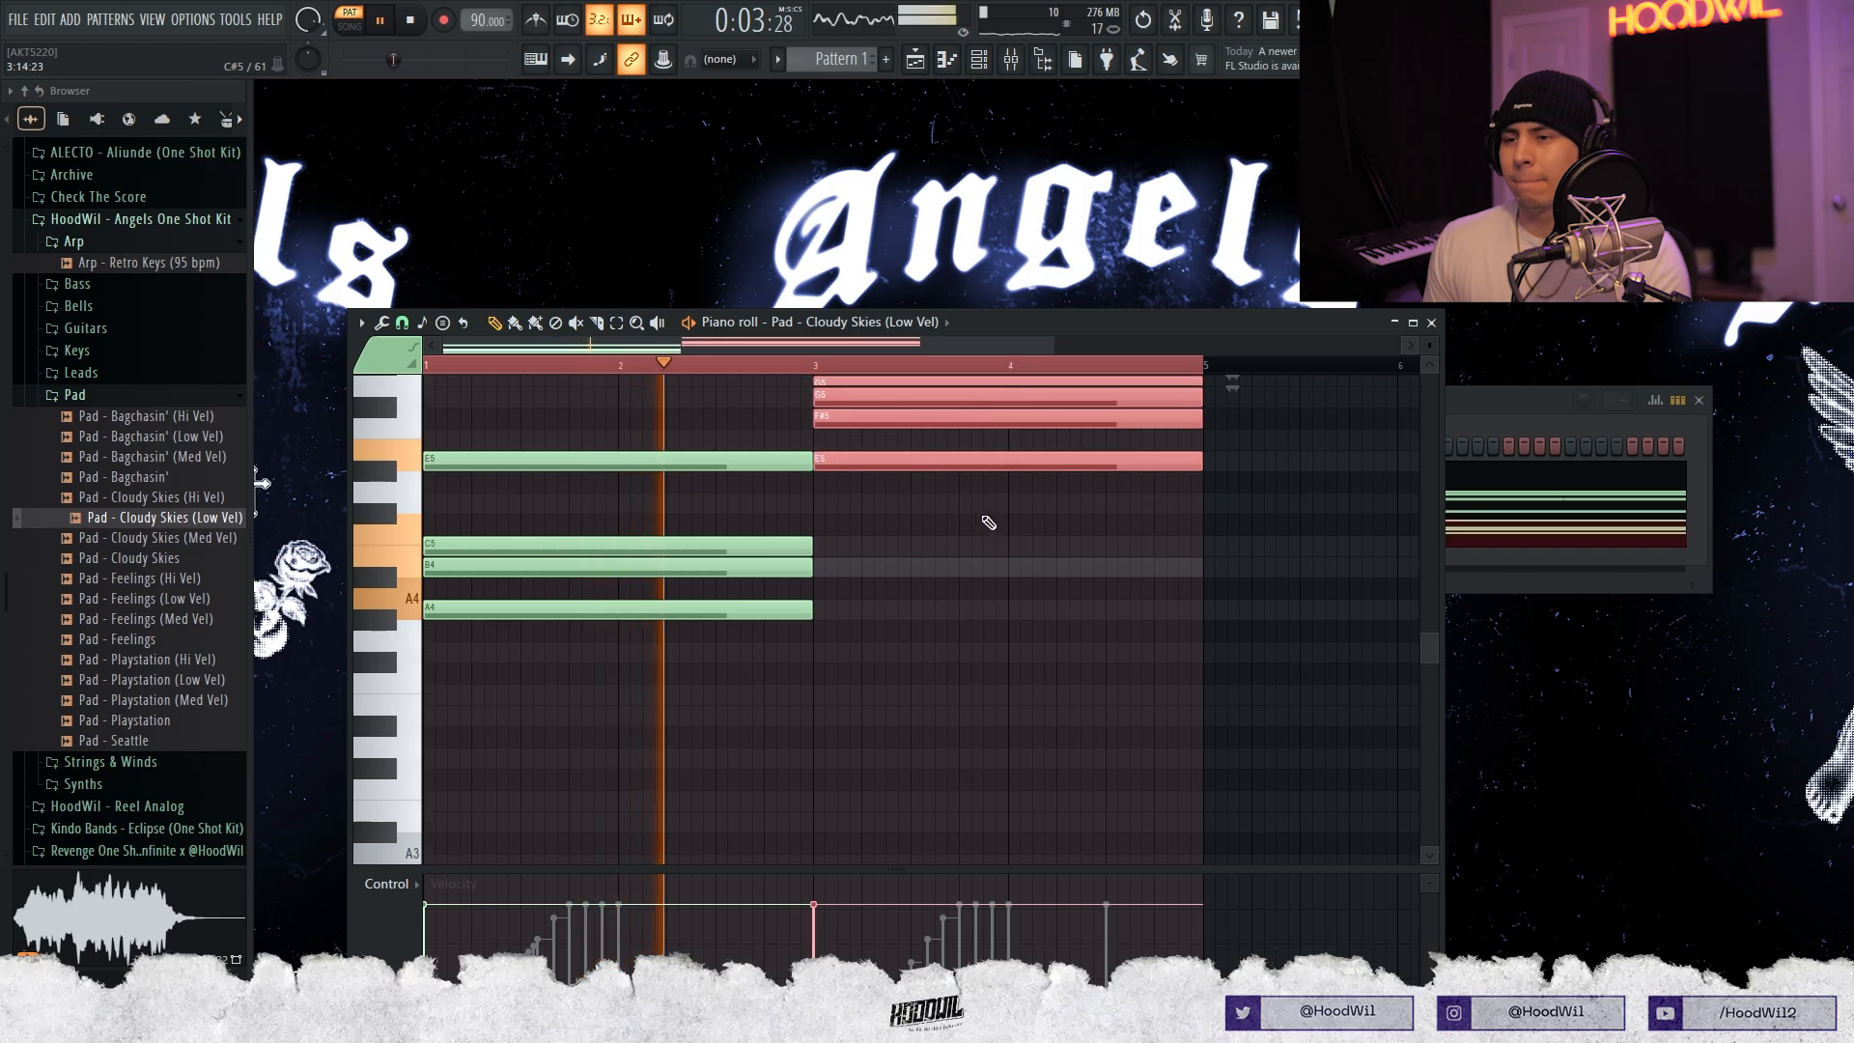
# Move the first pad chord's B4 to start at bar 2 and shorten it to end at bar 3.
pyautogui.scroll(4, 987, 524)
pyautogui.click(1431, 322)
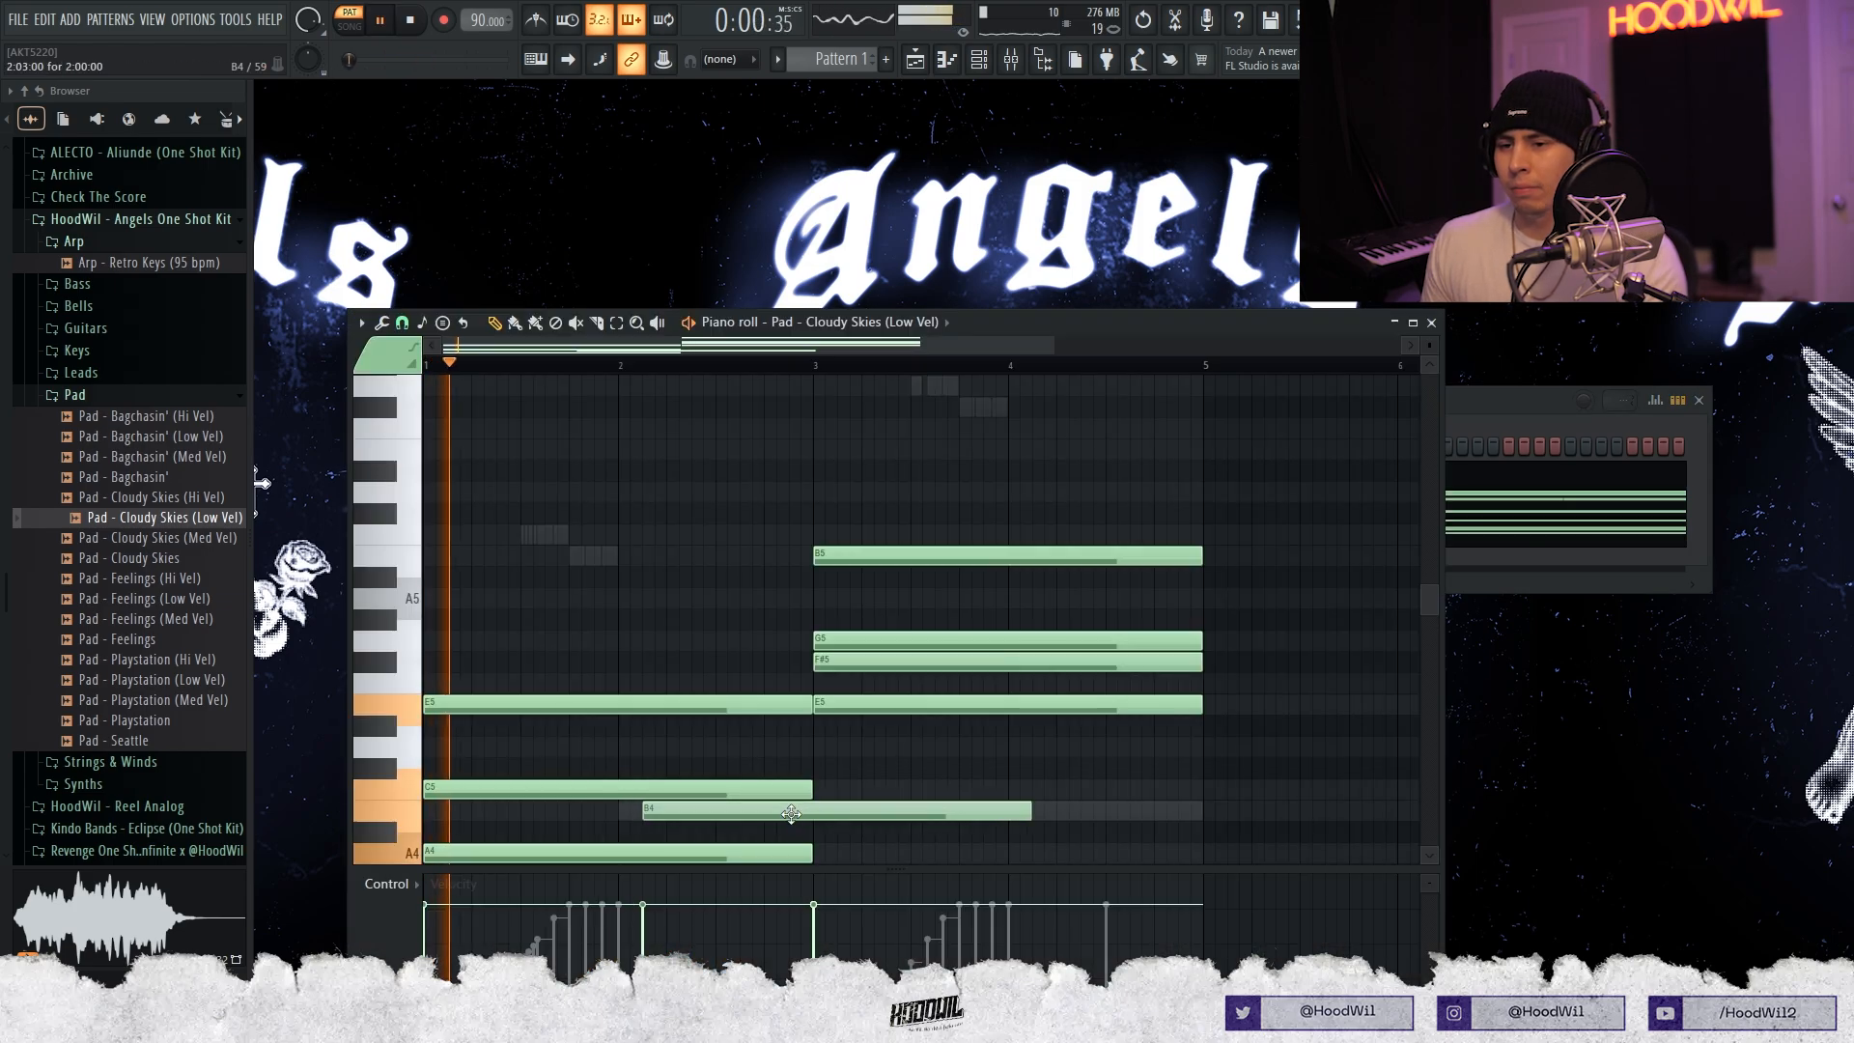
pyautogui.moveTo(791, 814); pyautogui.dragTo(765, 814)
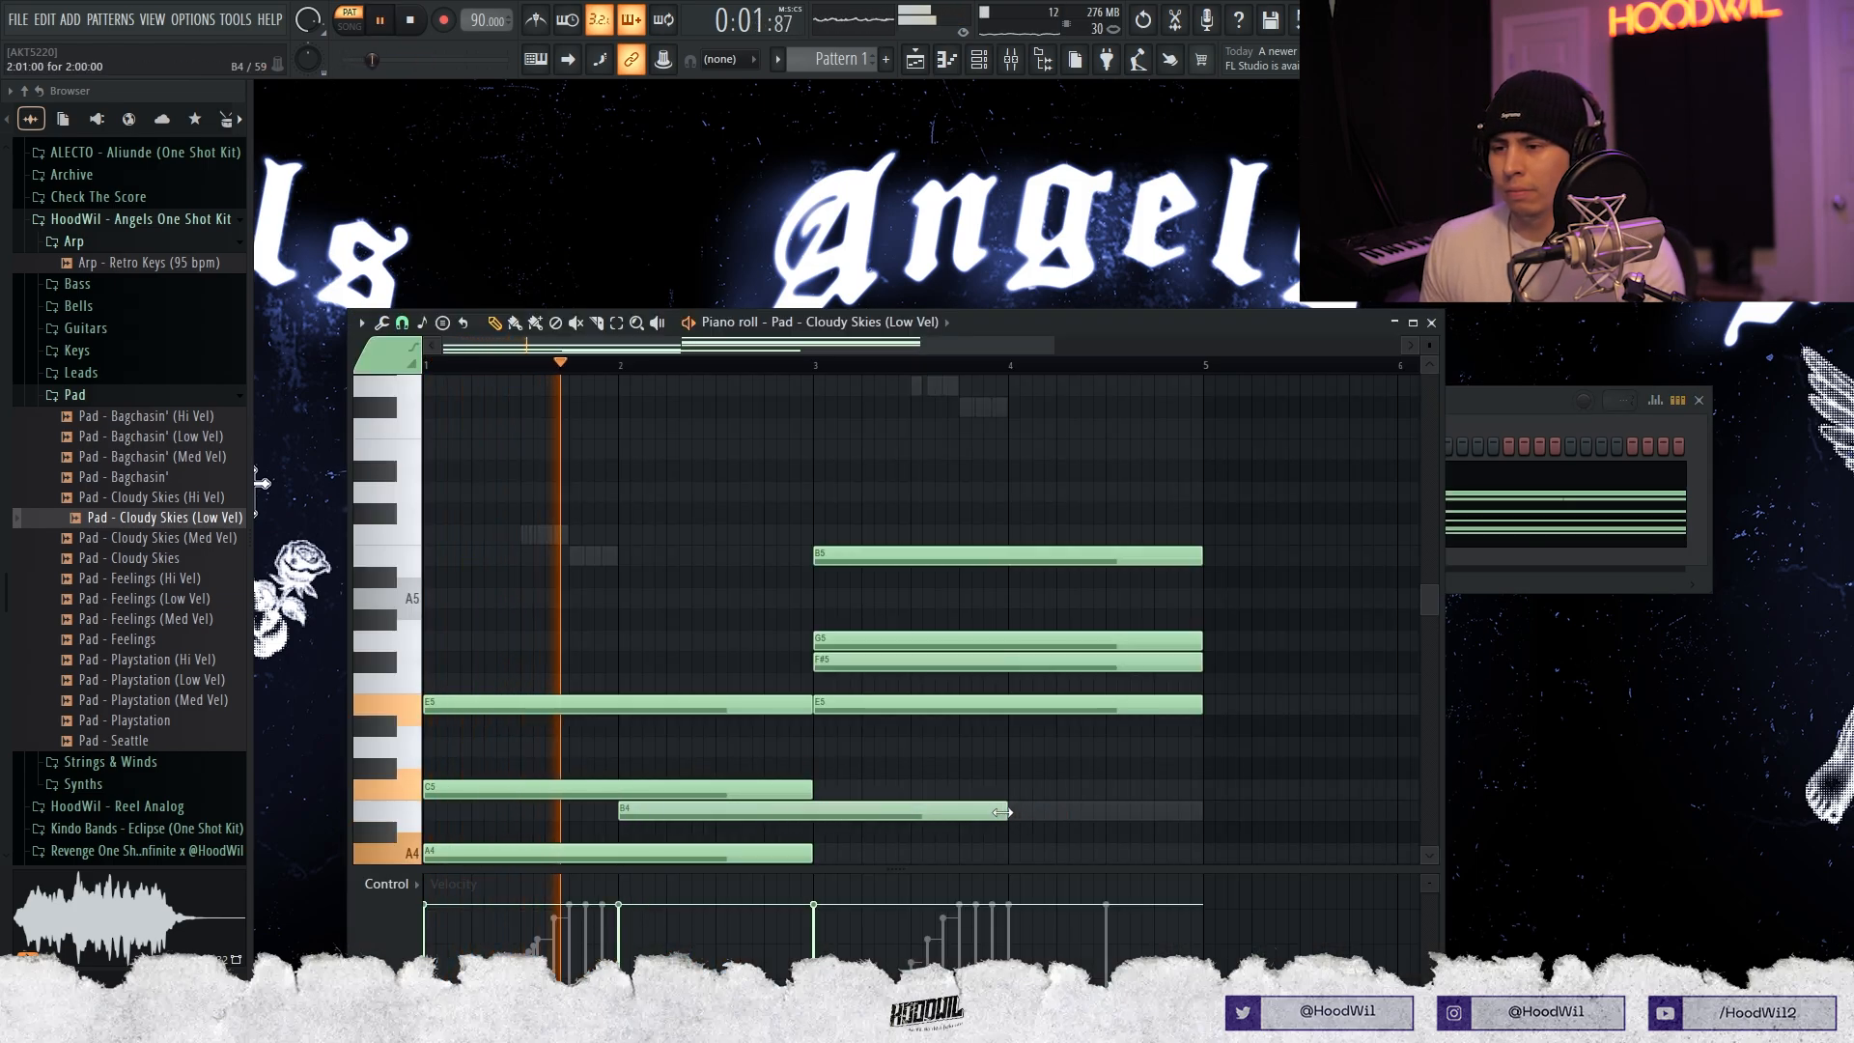
pyautogui.moveTo(1001, 812); pyautogui.dragTo(815, 814)
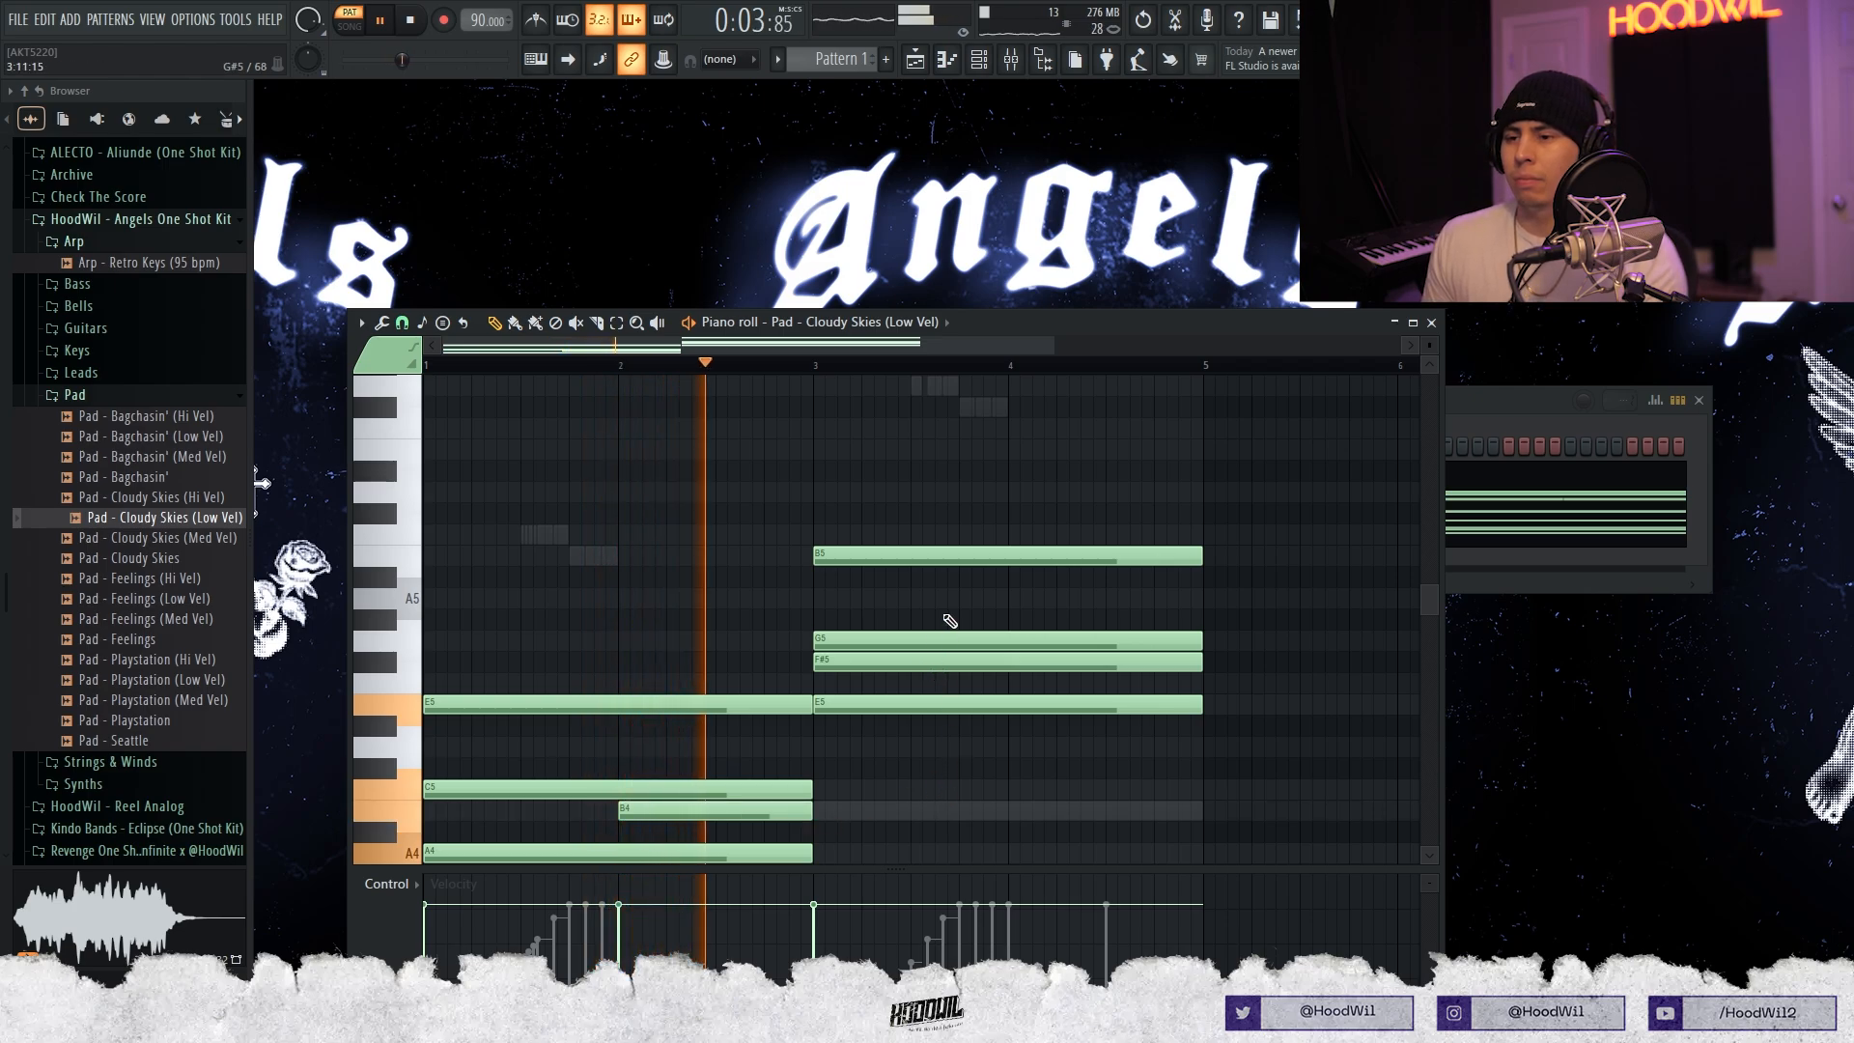
# Lower the second pad chord's B5 by one octave and replace its F#5 with one running from bar 4 to bar 5.
pyautogui.moveTo(946, 617); pyautogui.dragTo(966, 498)
pyautogui.hotkey('ctrl', 'Down')
pyautogui.keyDown('ctrl'); pyautogui.click(995, 490); pyautogui.keyUp('ctrl')
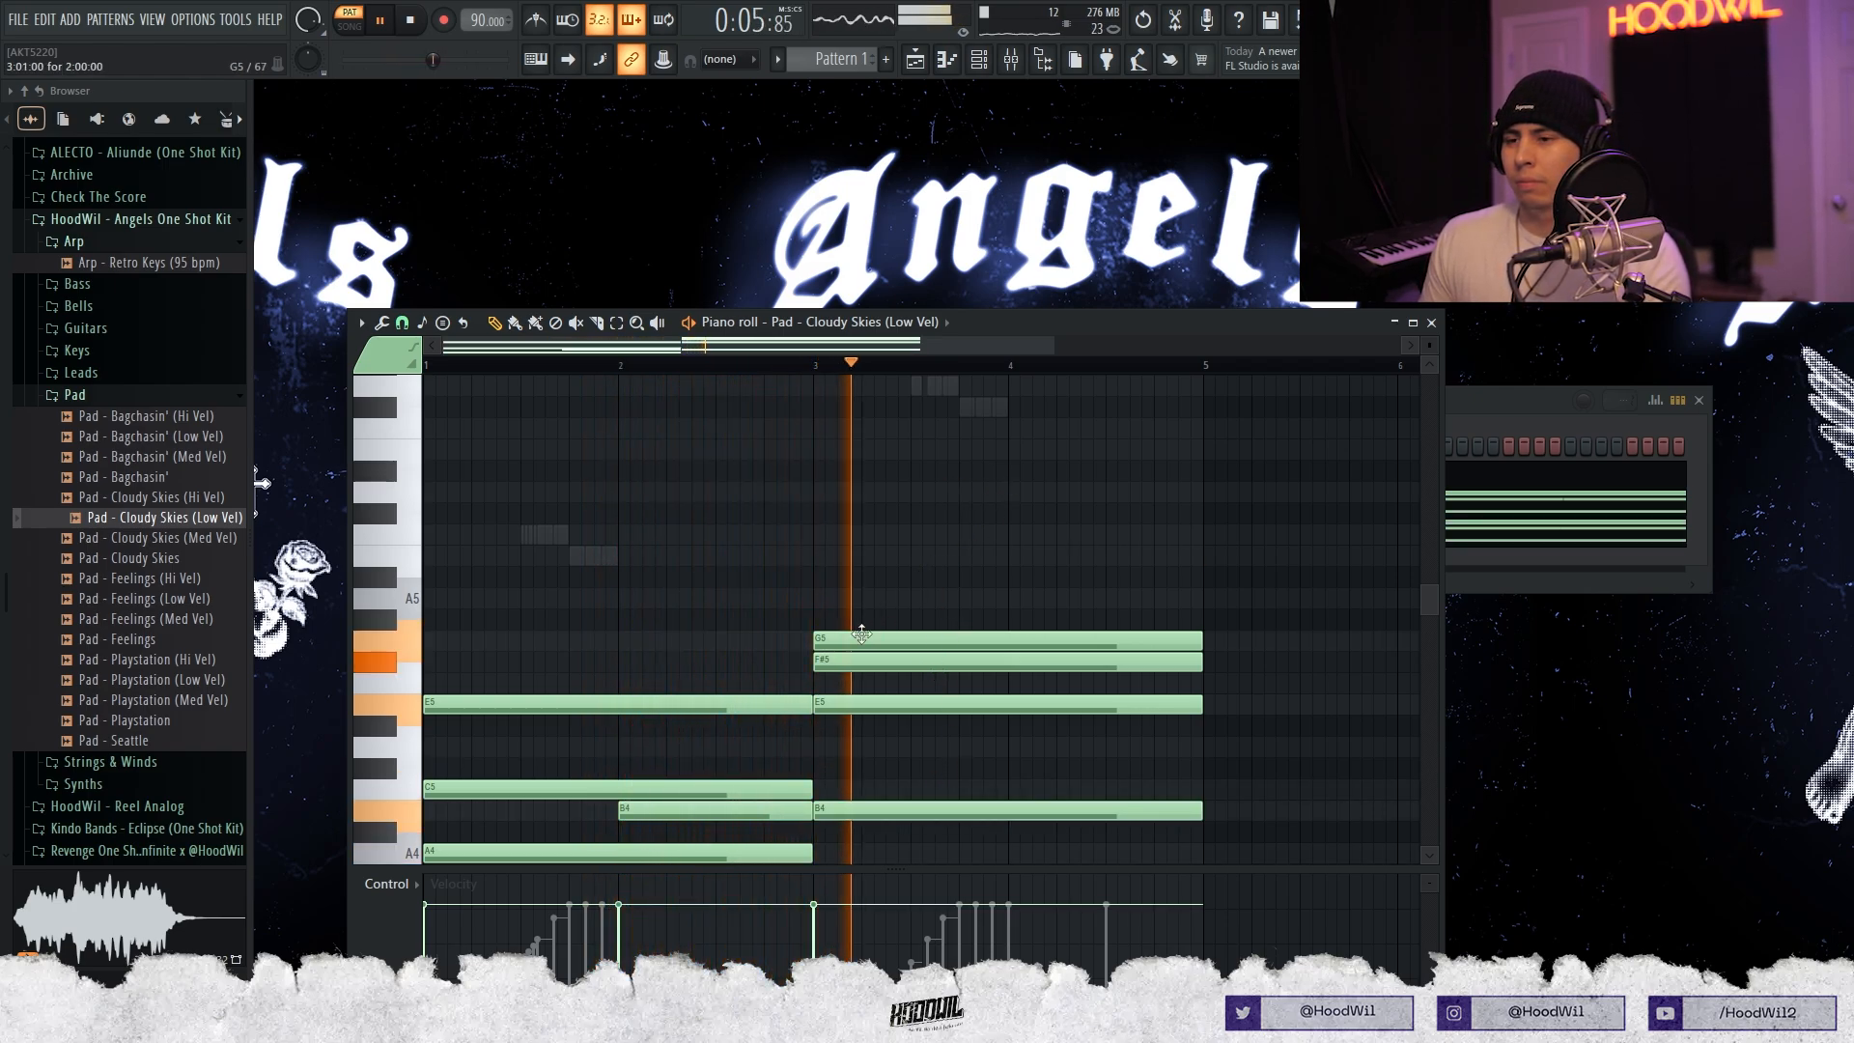
pyautogui.rightClick(965, 661)
pyautogui.click(1016, 662)
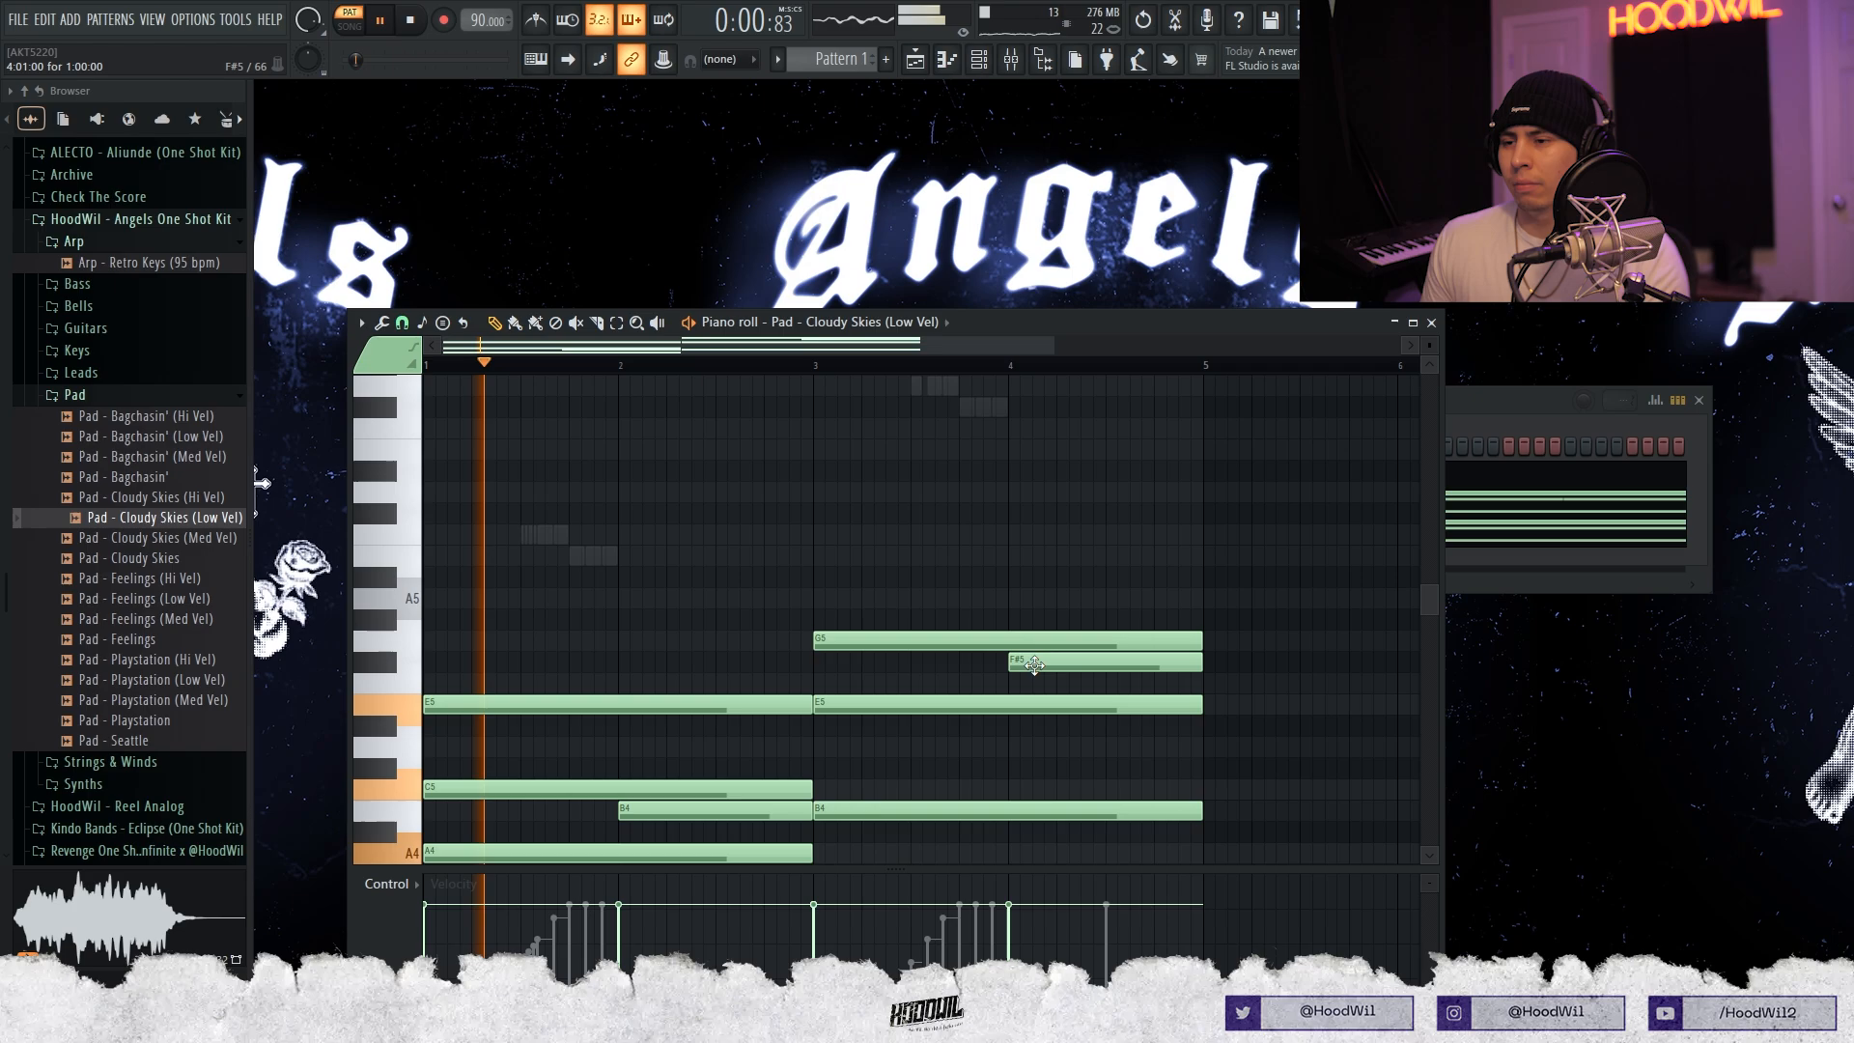
# Raise all the pad notes by one octave and close the pad's piano roll.
pyautogui.hotkey('ctrl', 'a')
pyautogui.hotkey('ctrl', 'Up')
pyautogui.click(1431, 322)
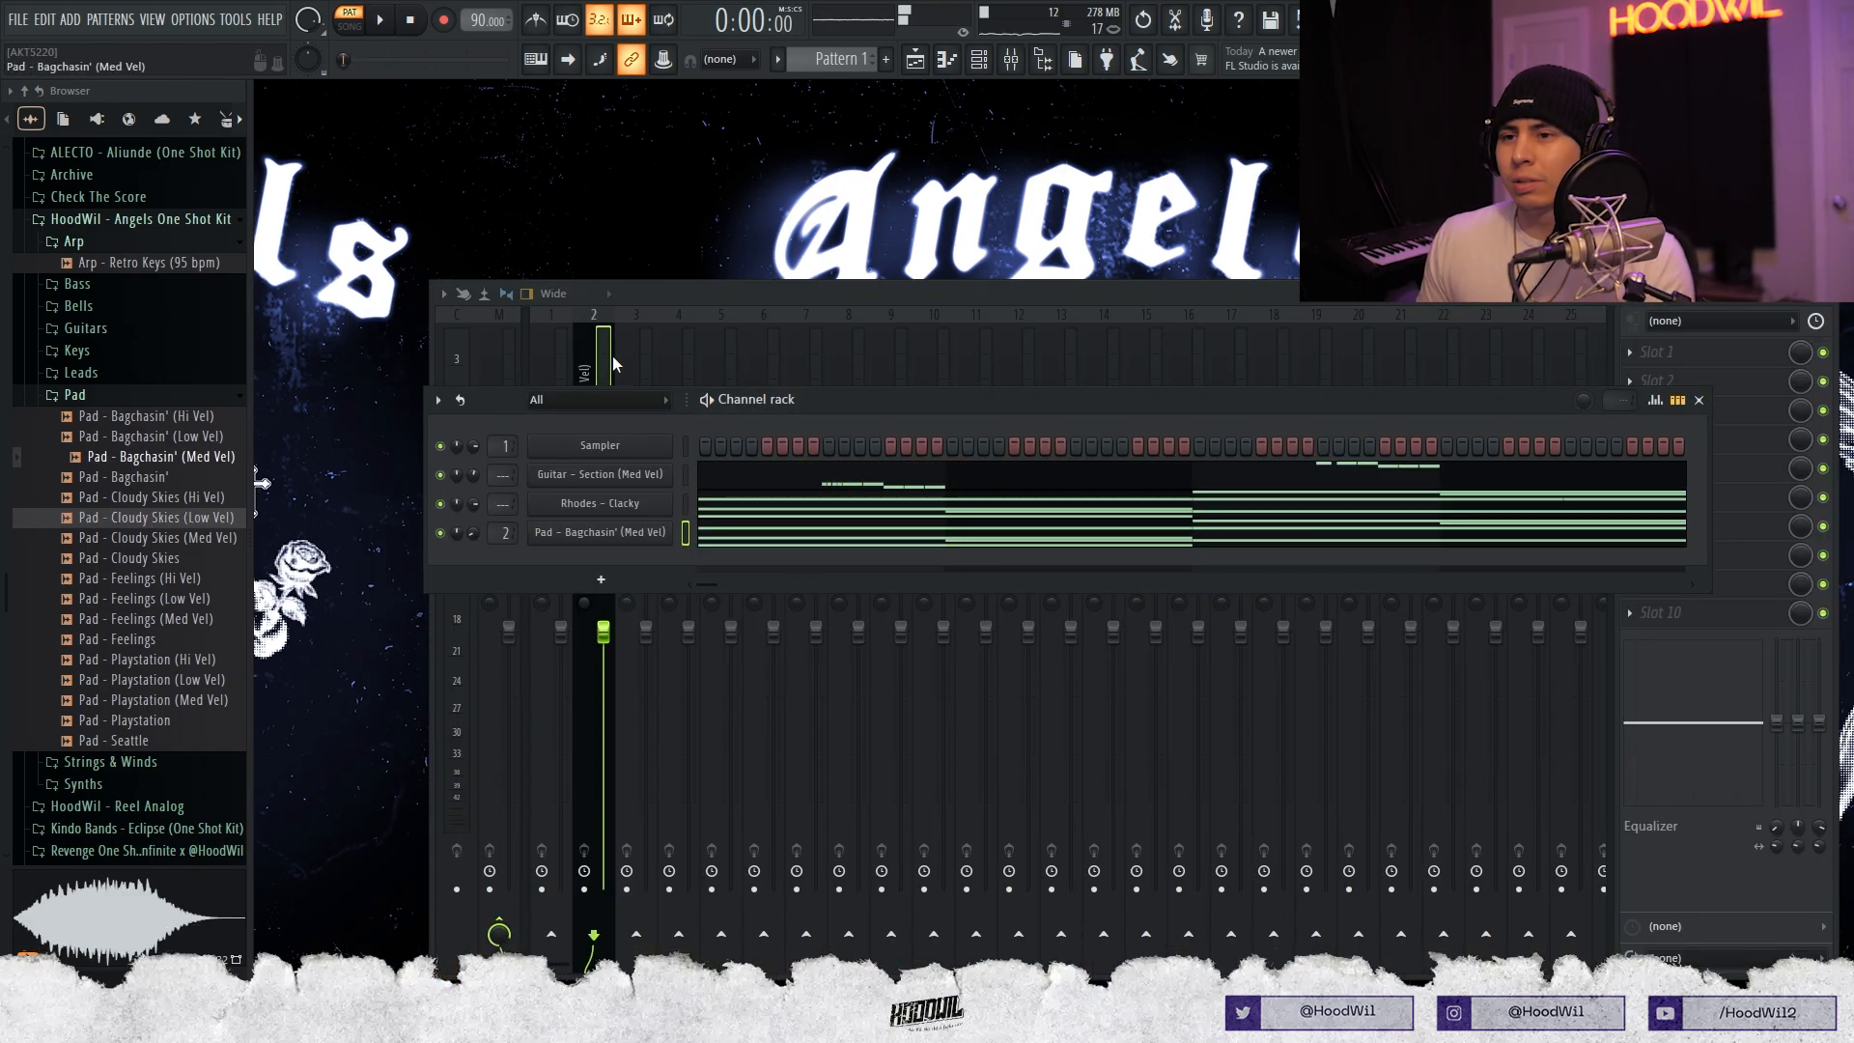
# Add ValhallaVintageVerb to slot 4 of the Pad - Bagchasin' (Med Vel) mixer track and set its mix level to 39%.
pyautogui.click(612, 363)
pyautogui.click(1642, 425)
pyautogui.click(806, 23)
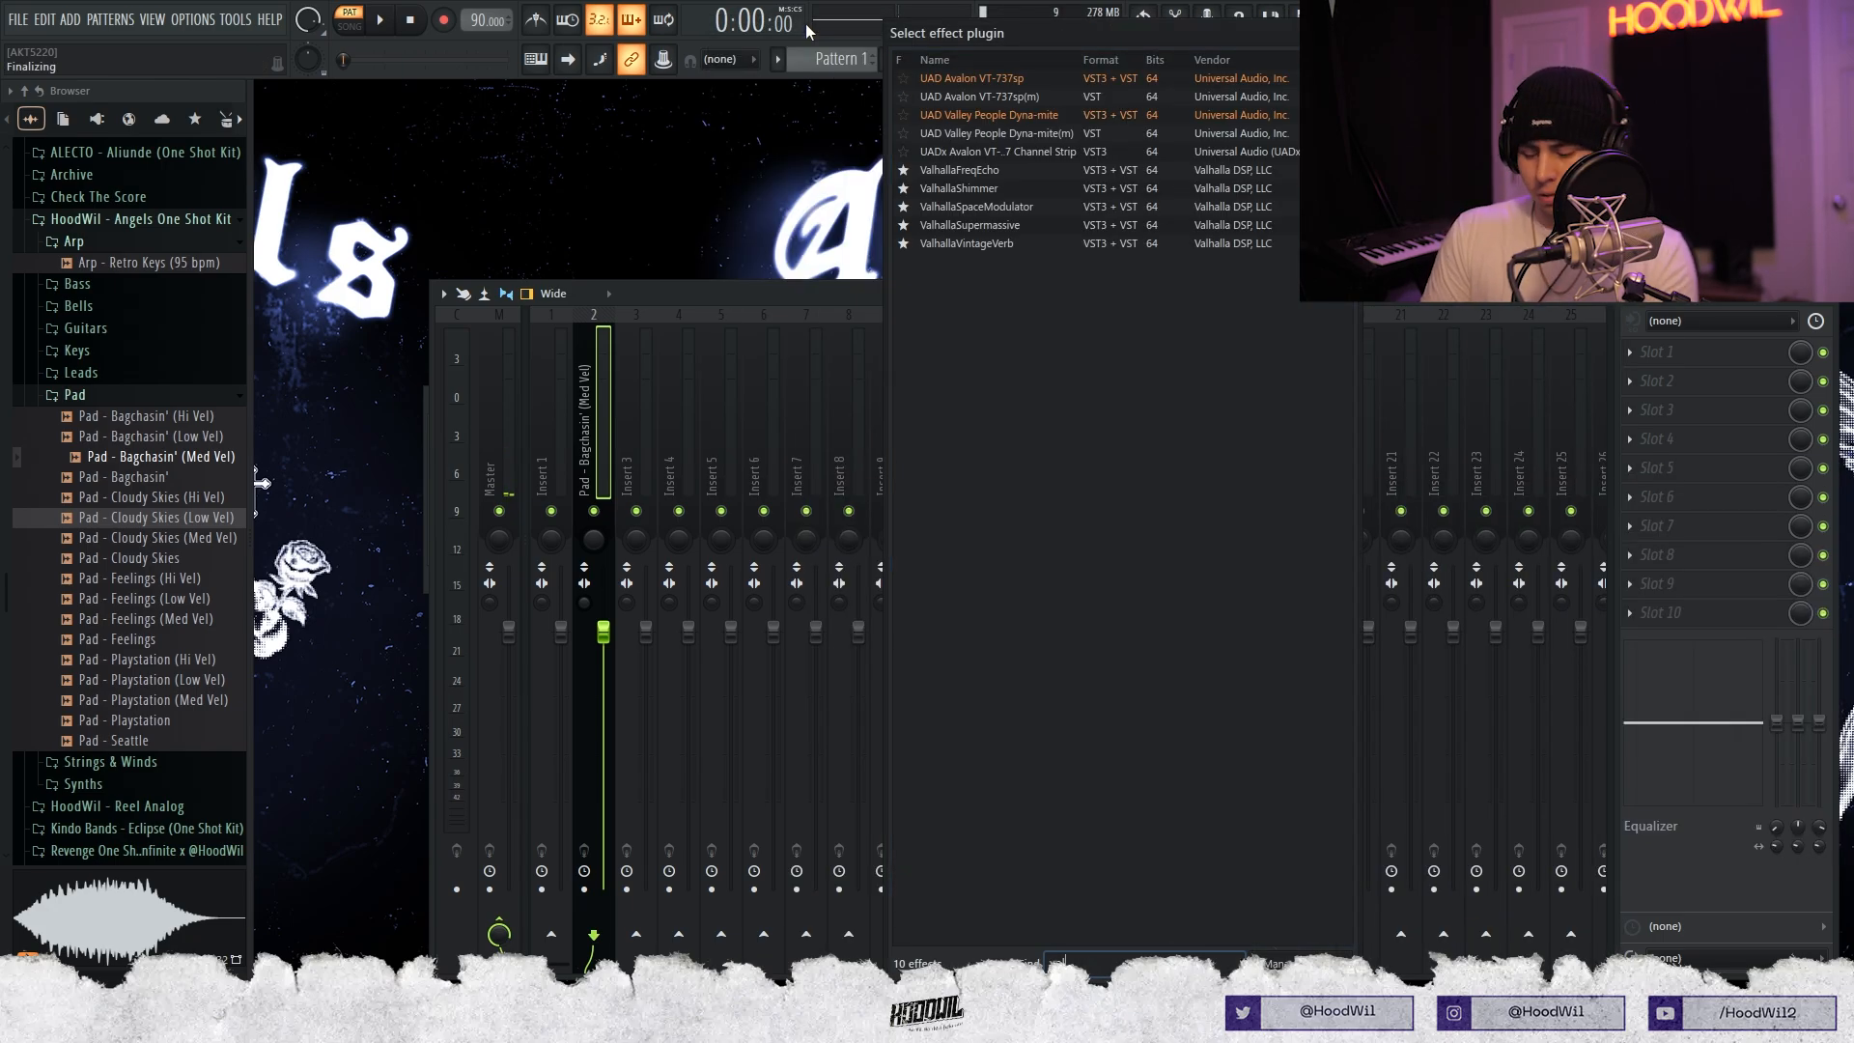
pyautogui.click(1121, 81)
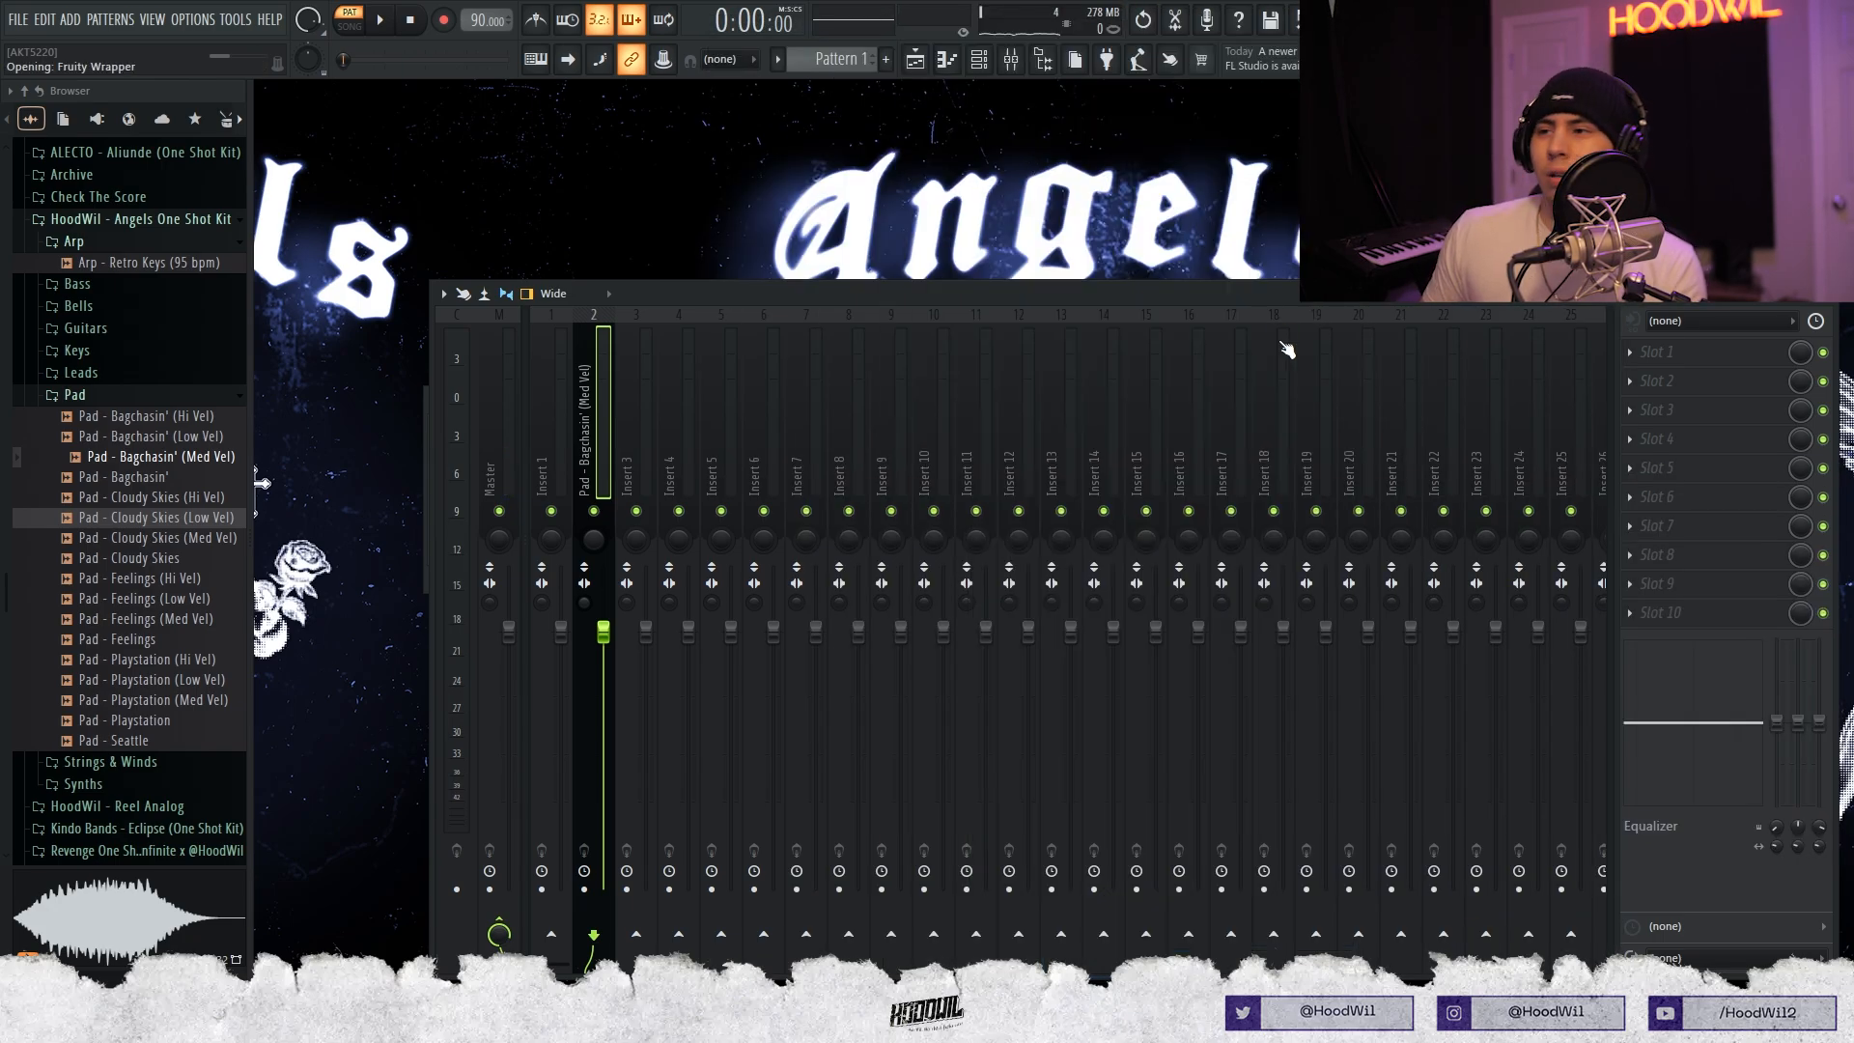
pyautogui.moveTo(1799, 438); pyautogui.dragTo(1800, 483)
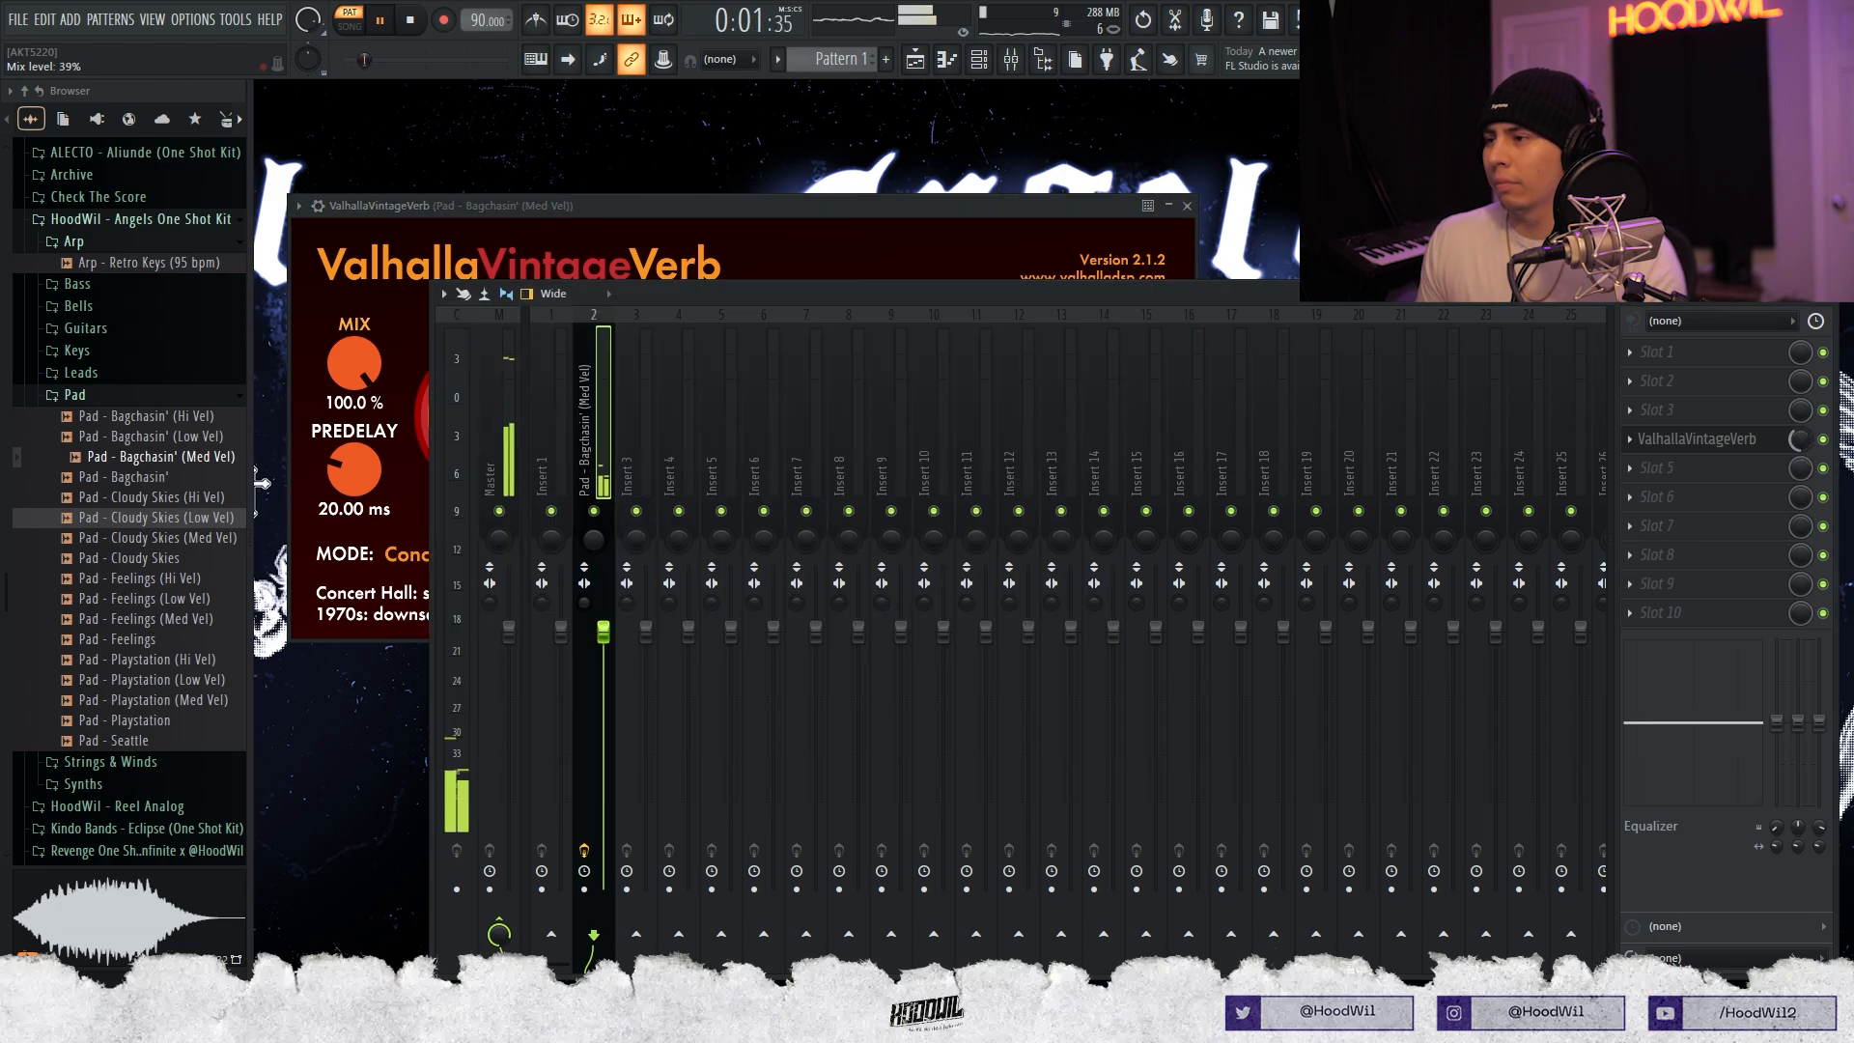
# Add Fruity Parametric EQ 2 to slot 8 of the pad's mixer track and move its low cut up to band 4's position.
pyautogui.click(1711, 549)
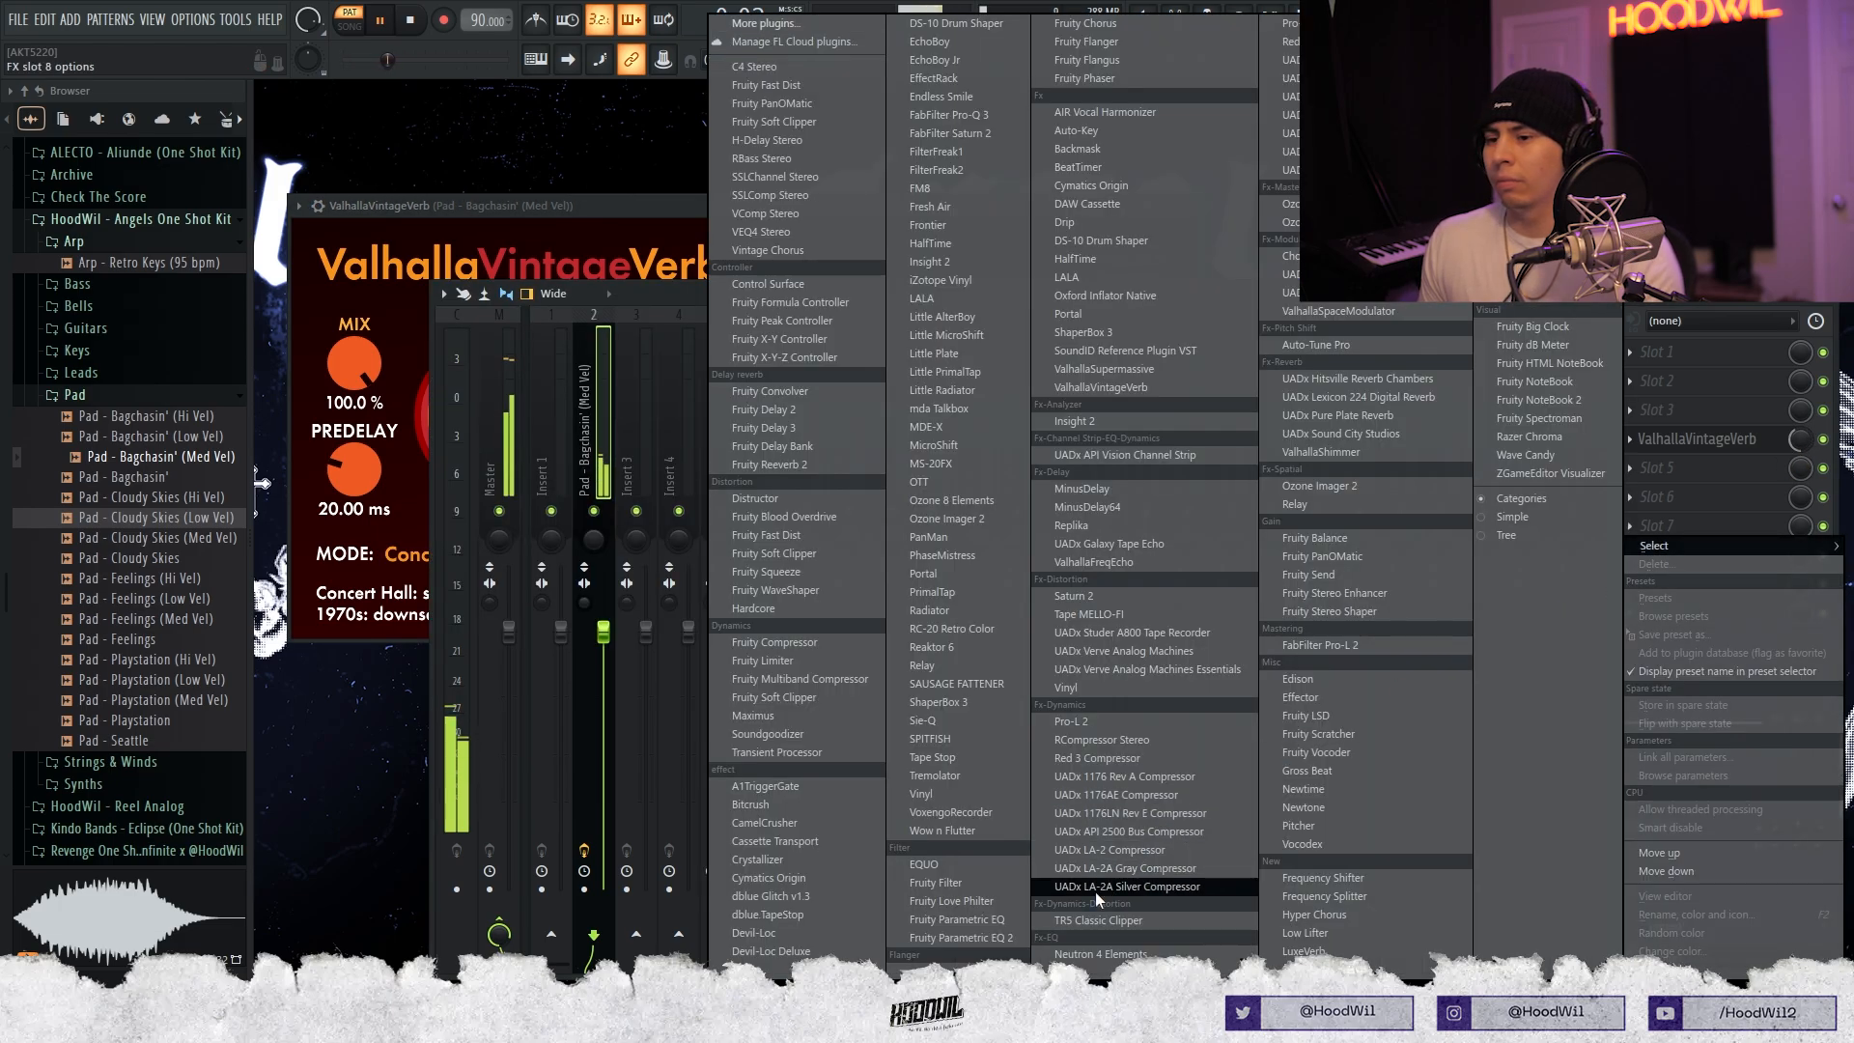
pyautogui.click(999, 942)
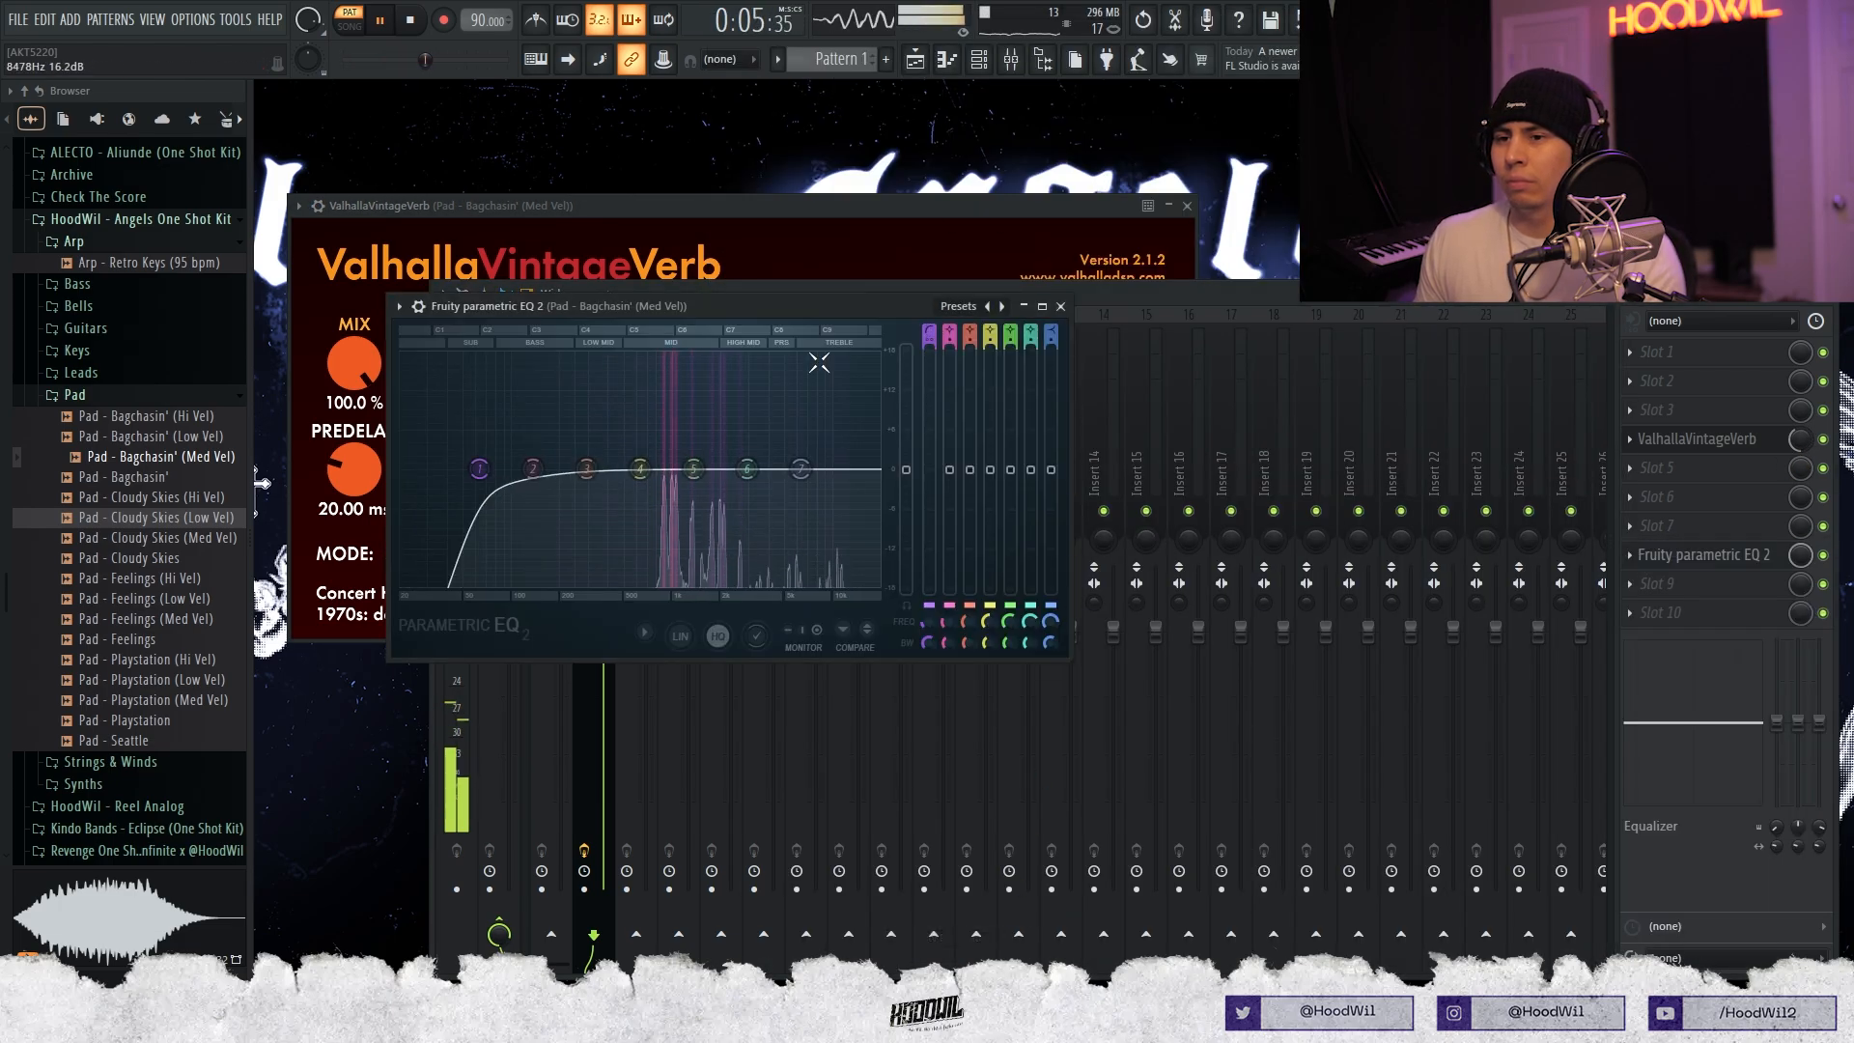
pyautogui.moveTo(479, 470); pyautogui.dragTo(639, 473)
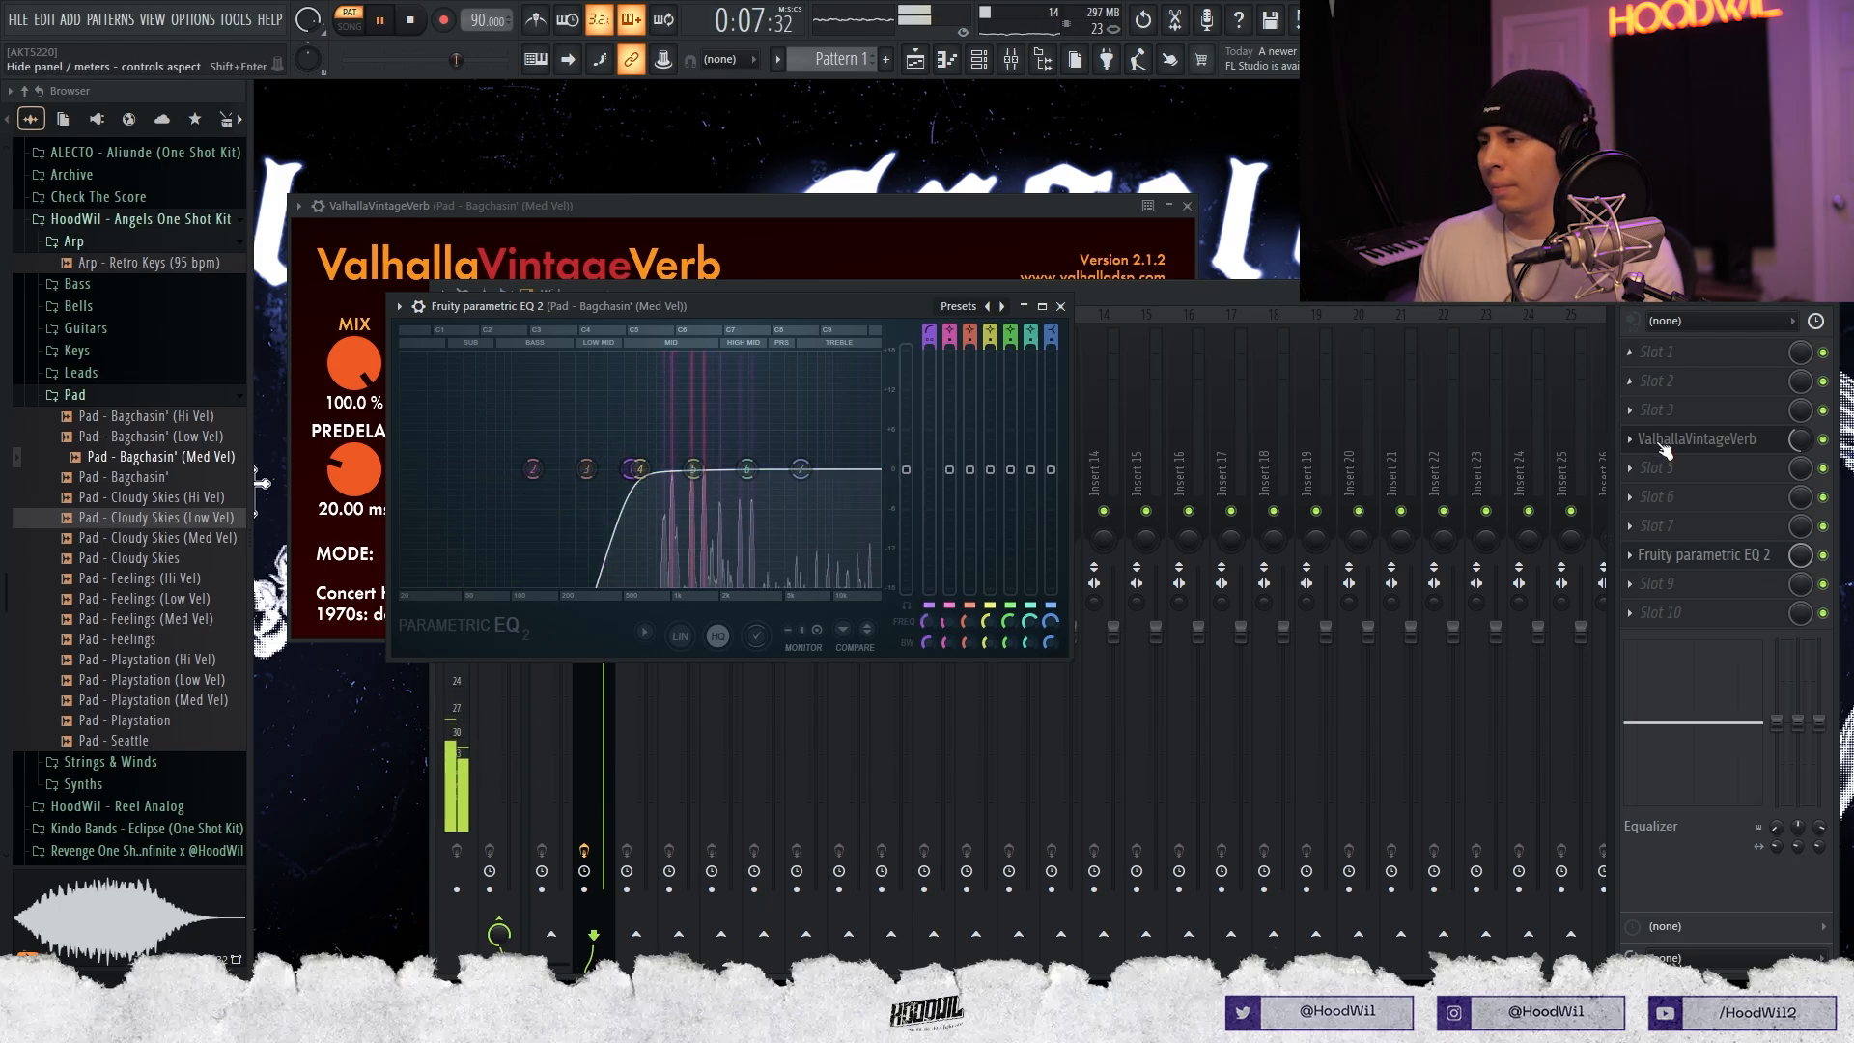
pyautogui.press('space')
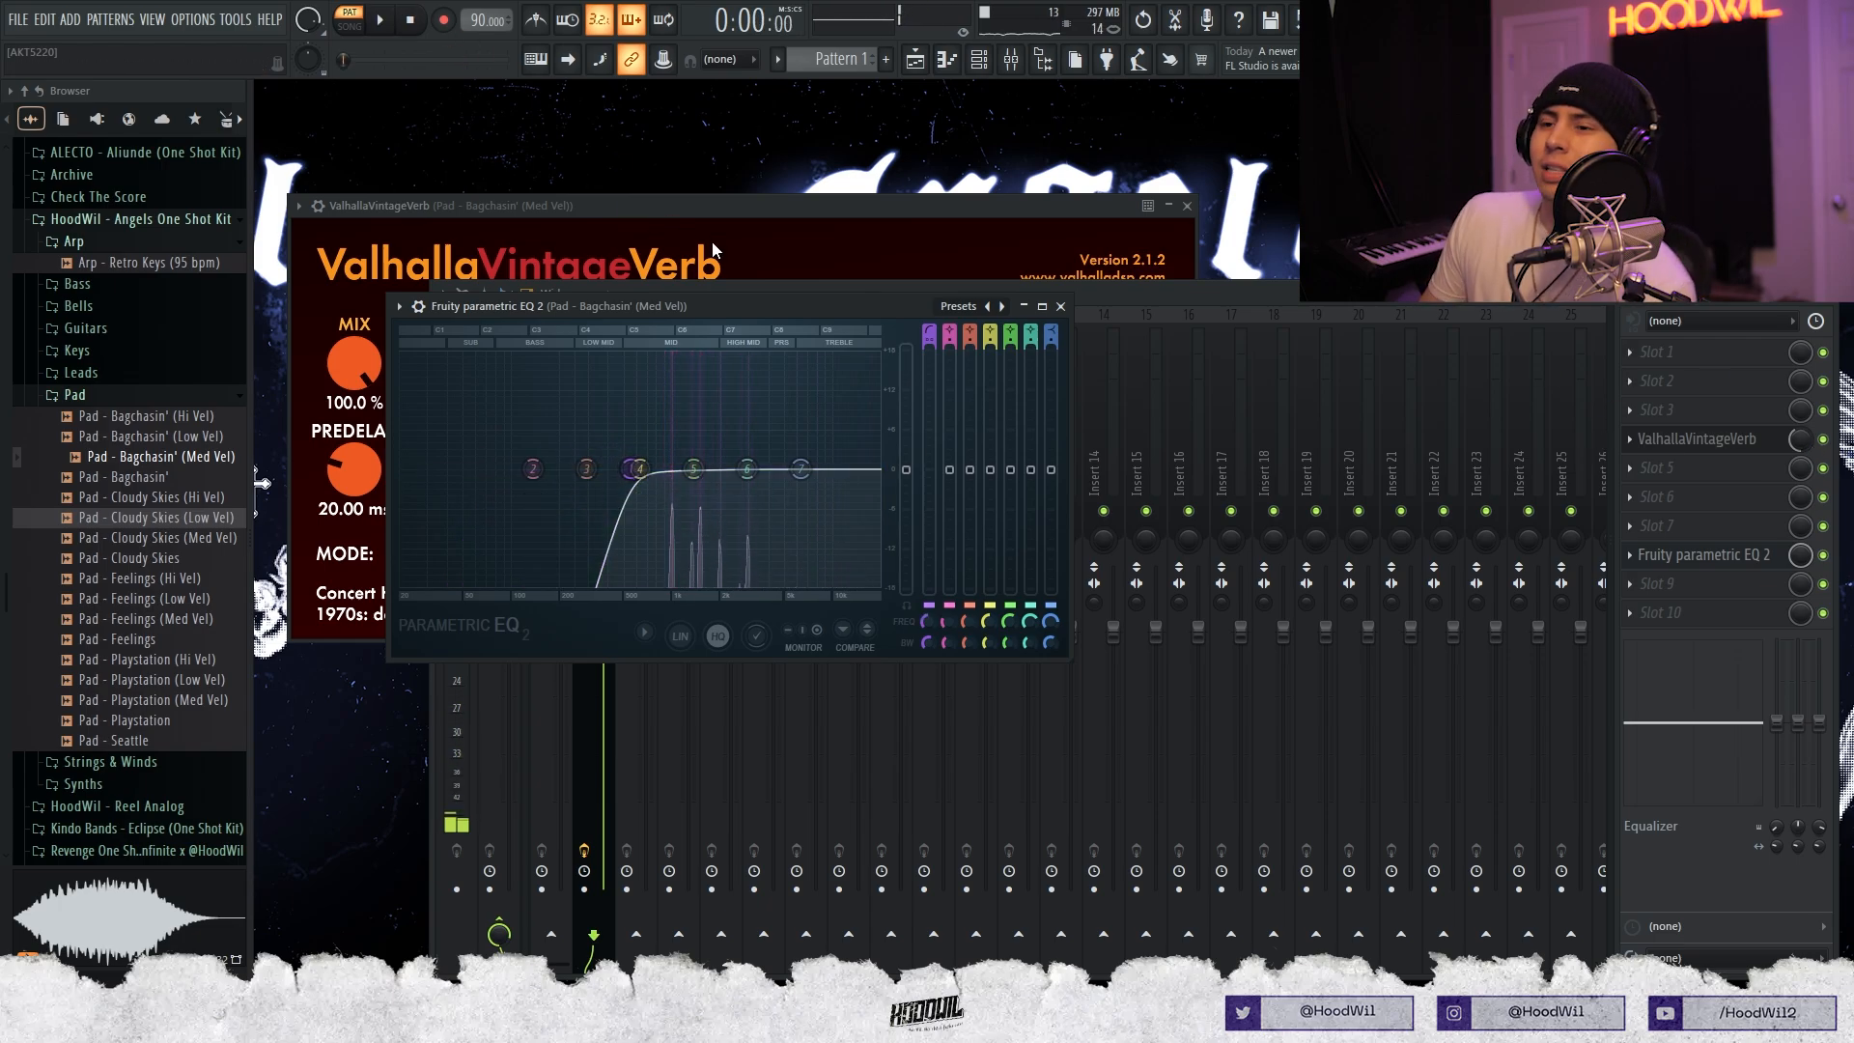
# Make Lead - Singin' Sine monophonic with a 0:03 portamento time and adjust the sustain and release of its volume envelope.
pyautogui.click(1657, 467)
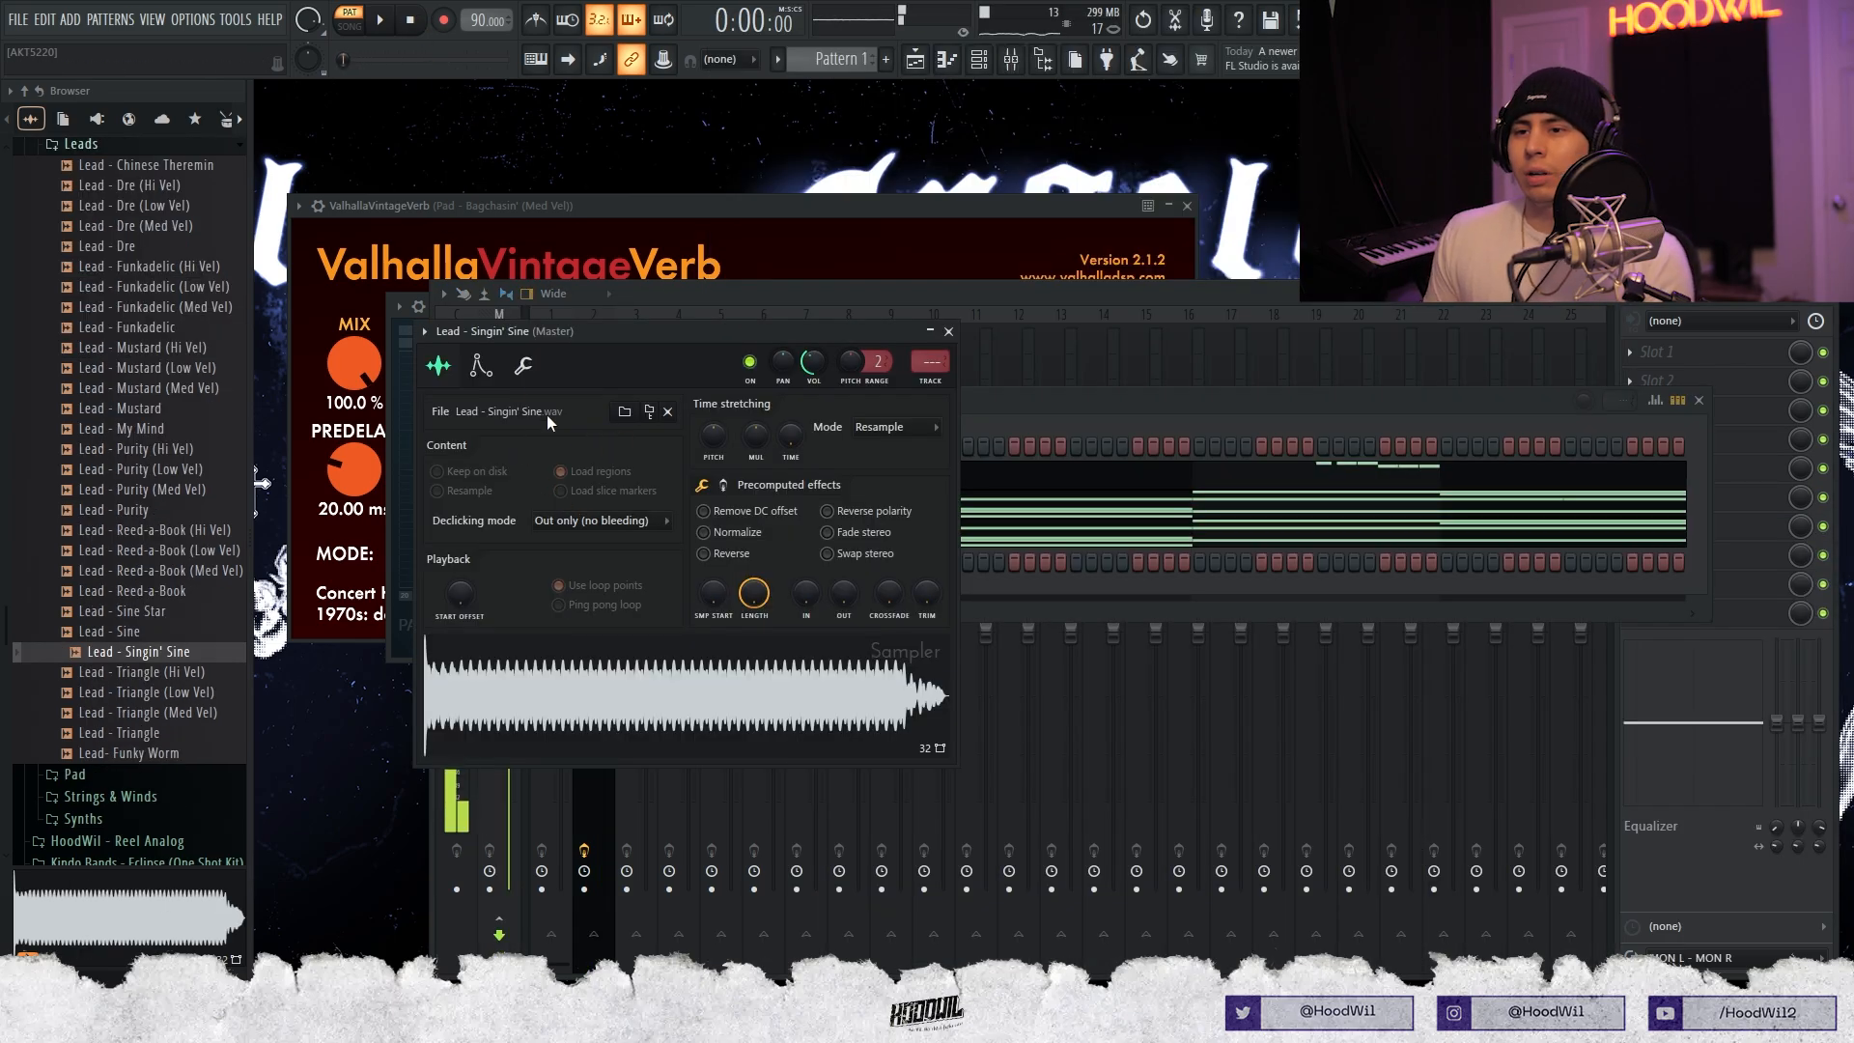
pyautogui.click(523, 365)
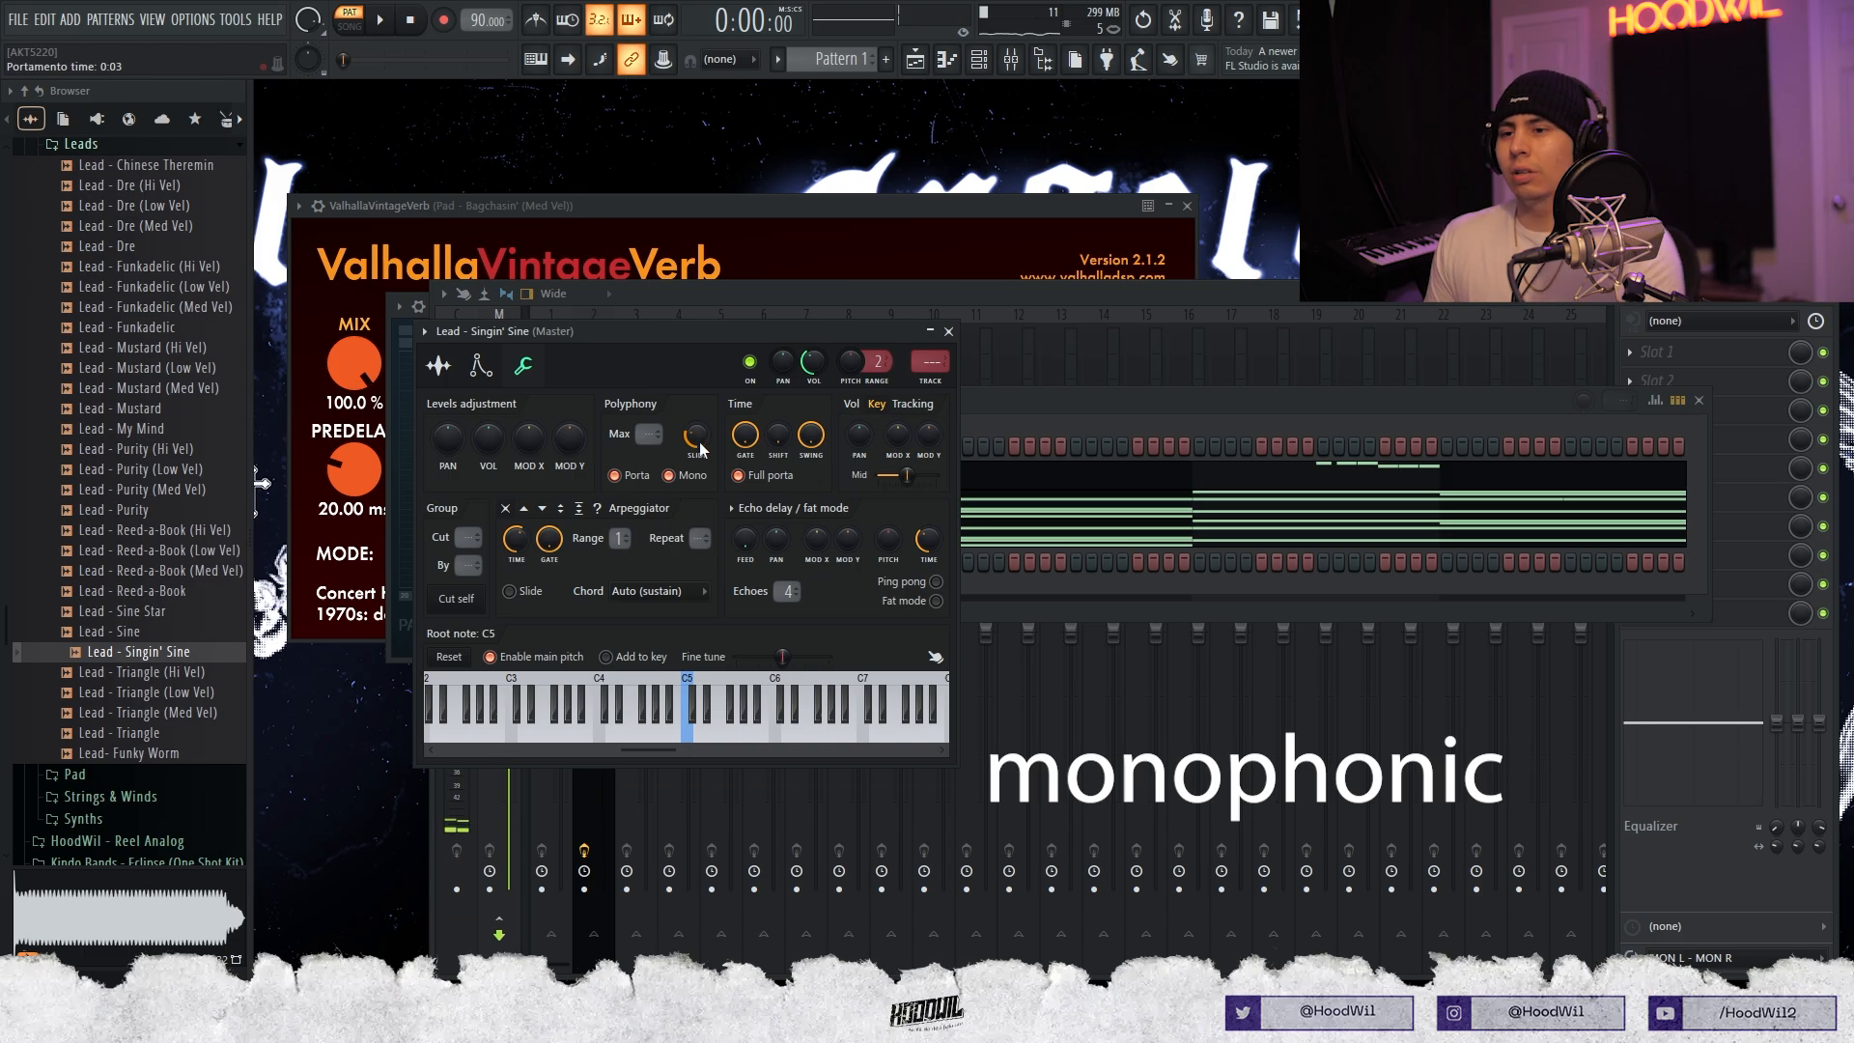
pyautogui.click(475, 369)
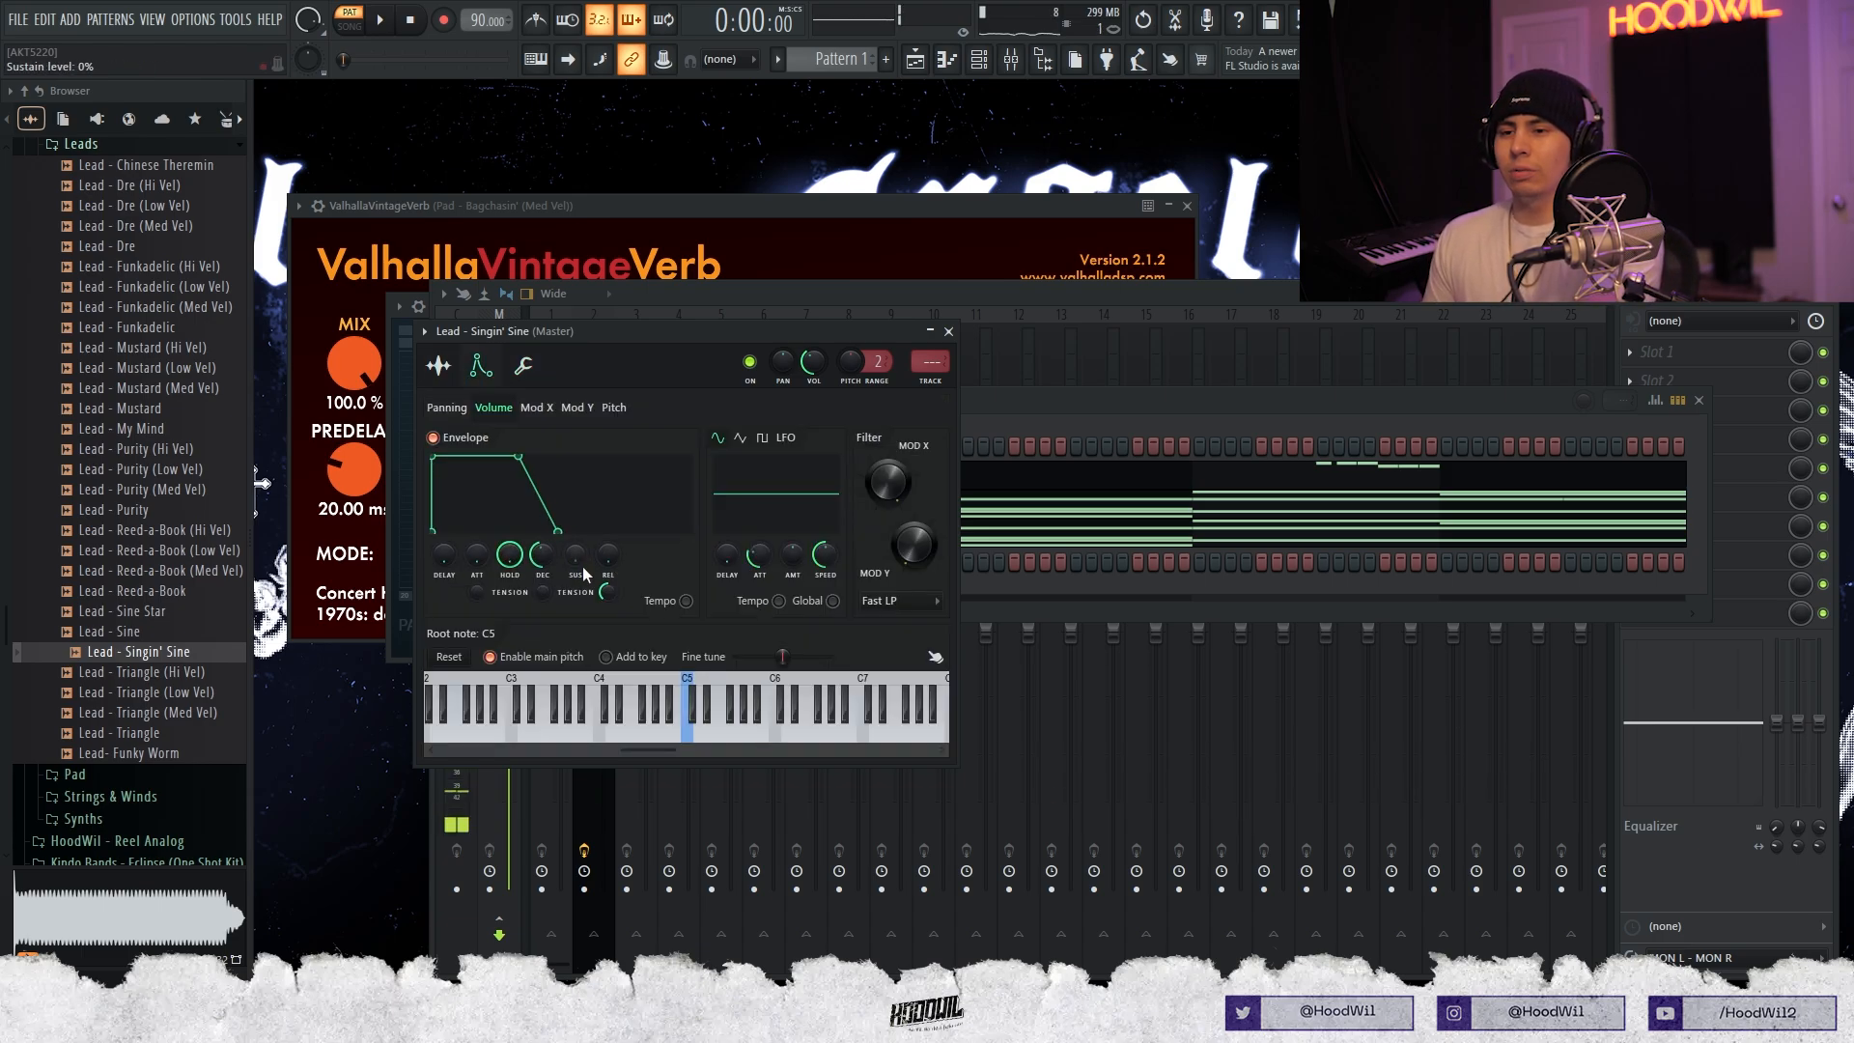
pyautogui.rightClick(577, 559)
pyautogui.click(607, 569)
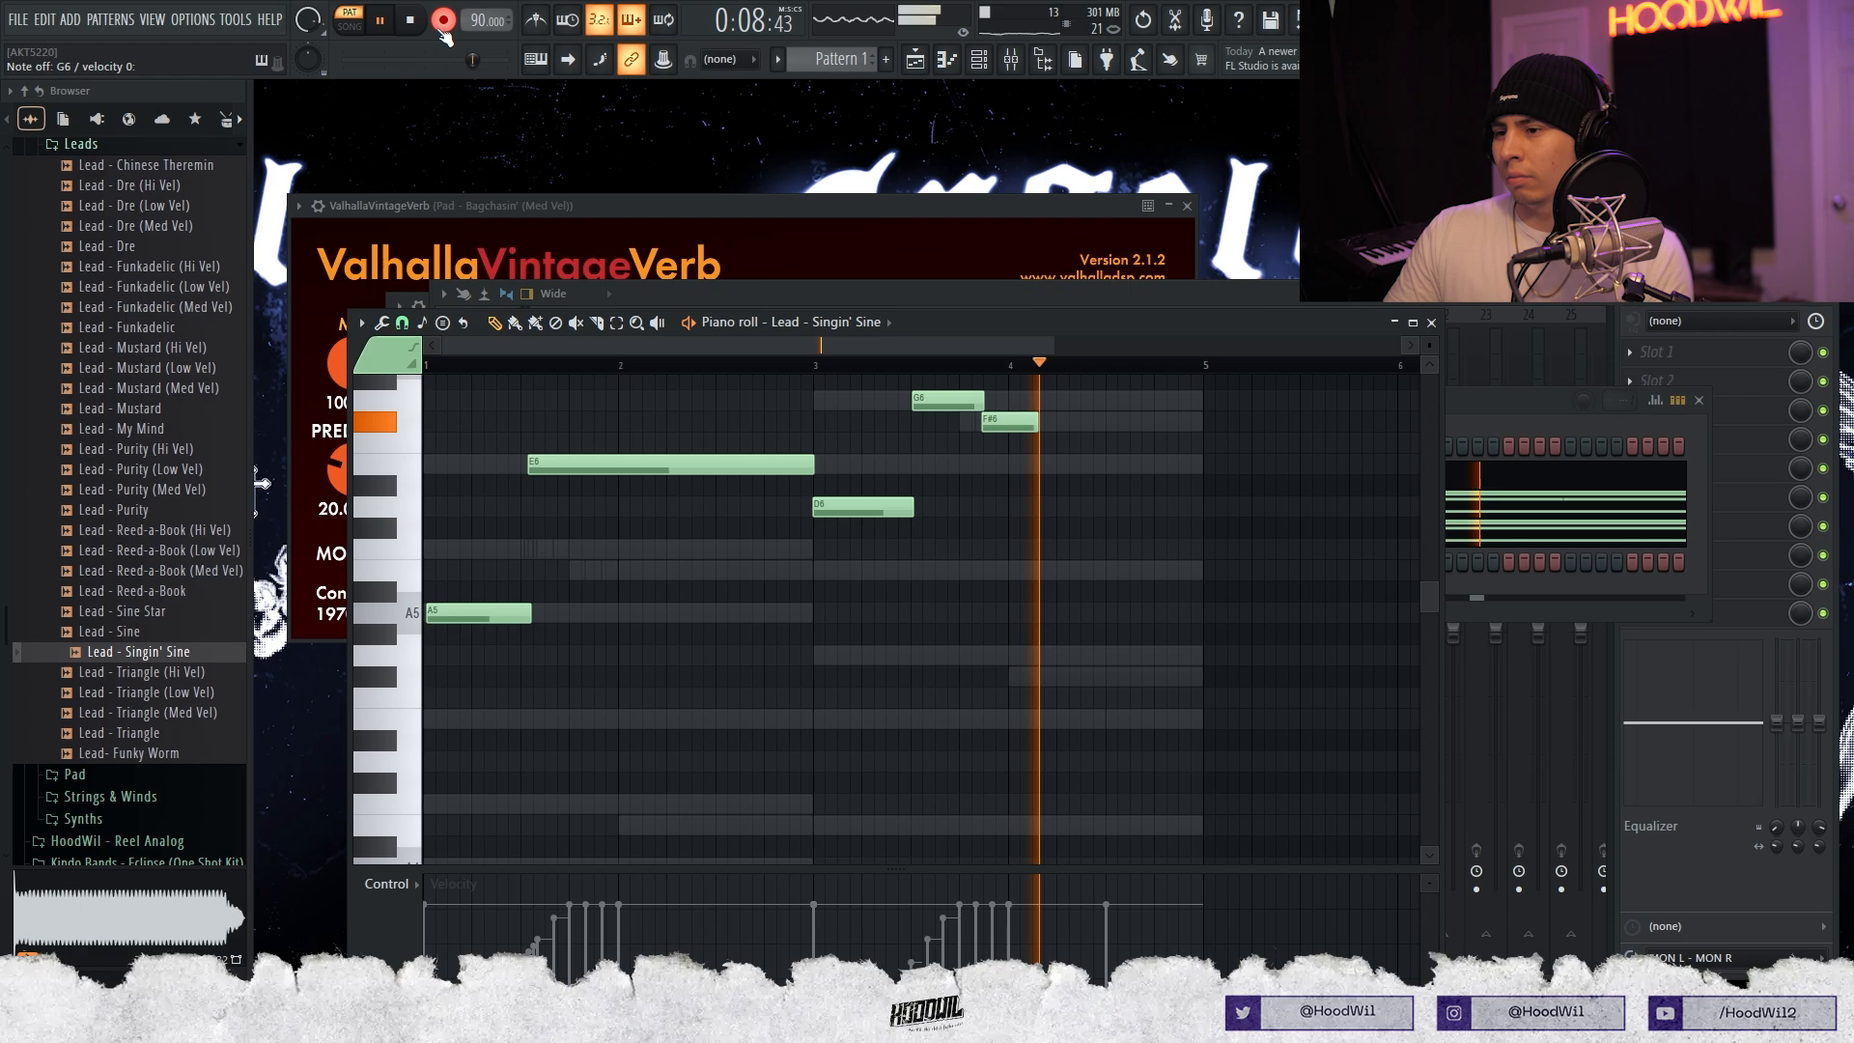
# Finish recording the lead melody A5, E6, D6, G6, F#6 and add ValhallaVintageVerb to slot 2 of the lead's mixer track.
pyautogui.click(430, 32)
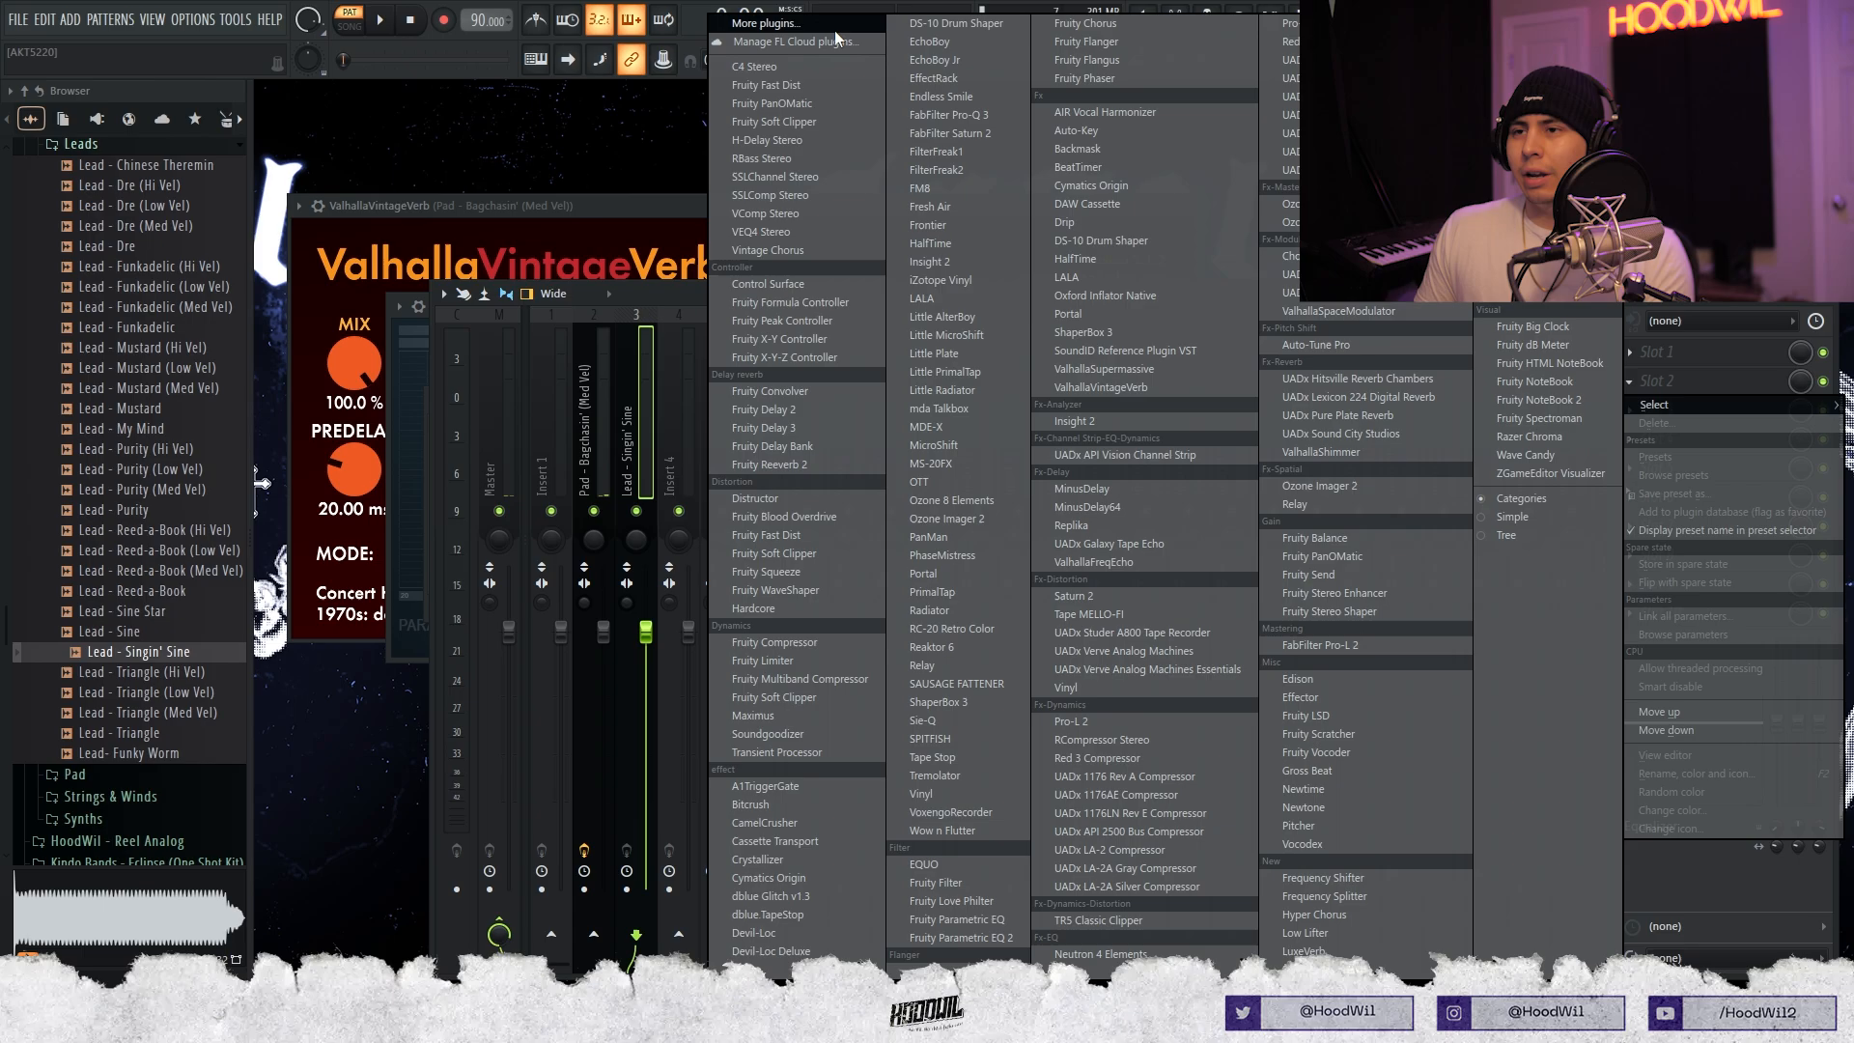
pyautogui.click(838, 33)
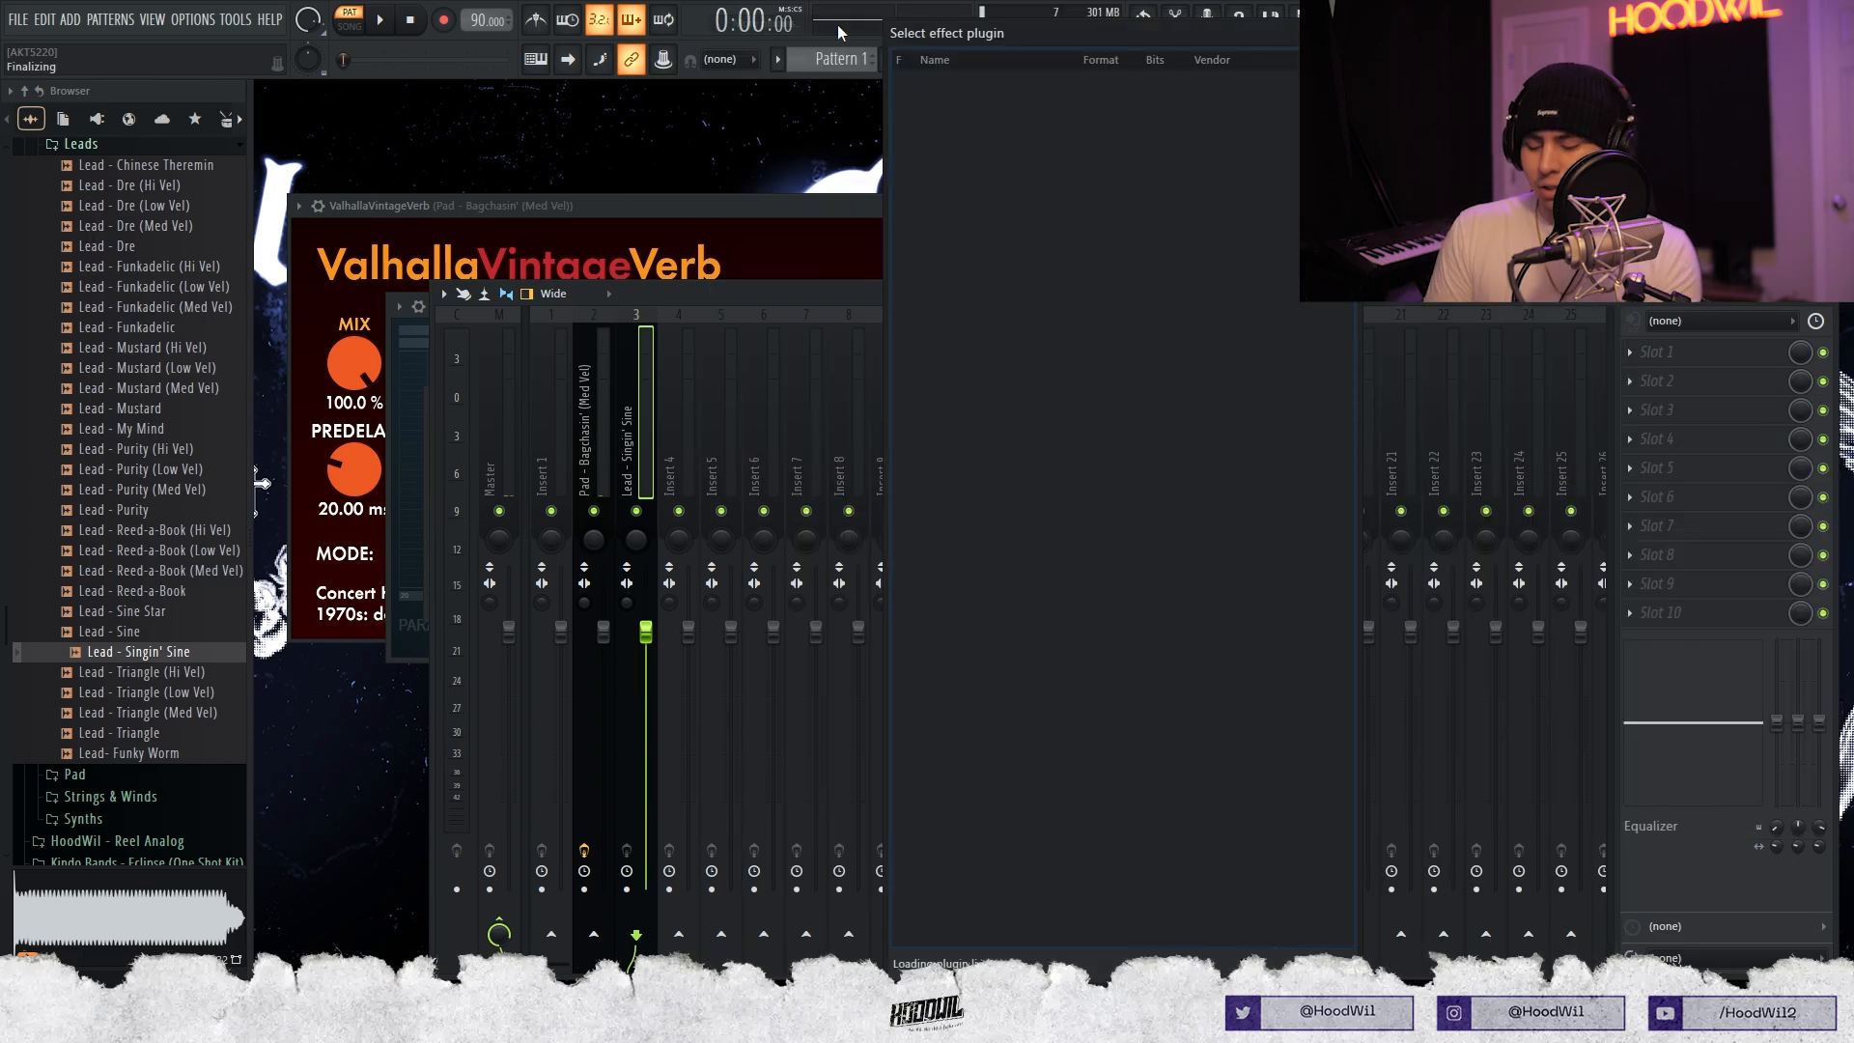
pyautogui.doubleClick(1017, 252)
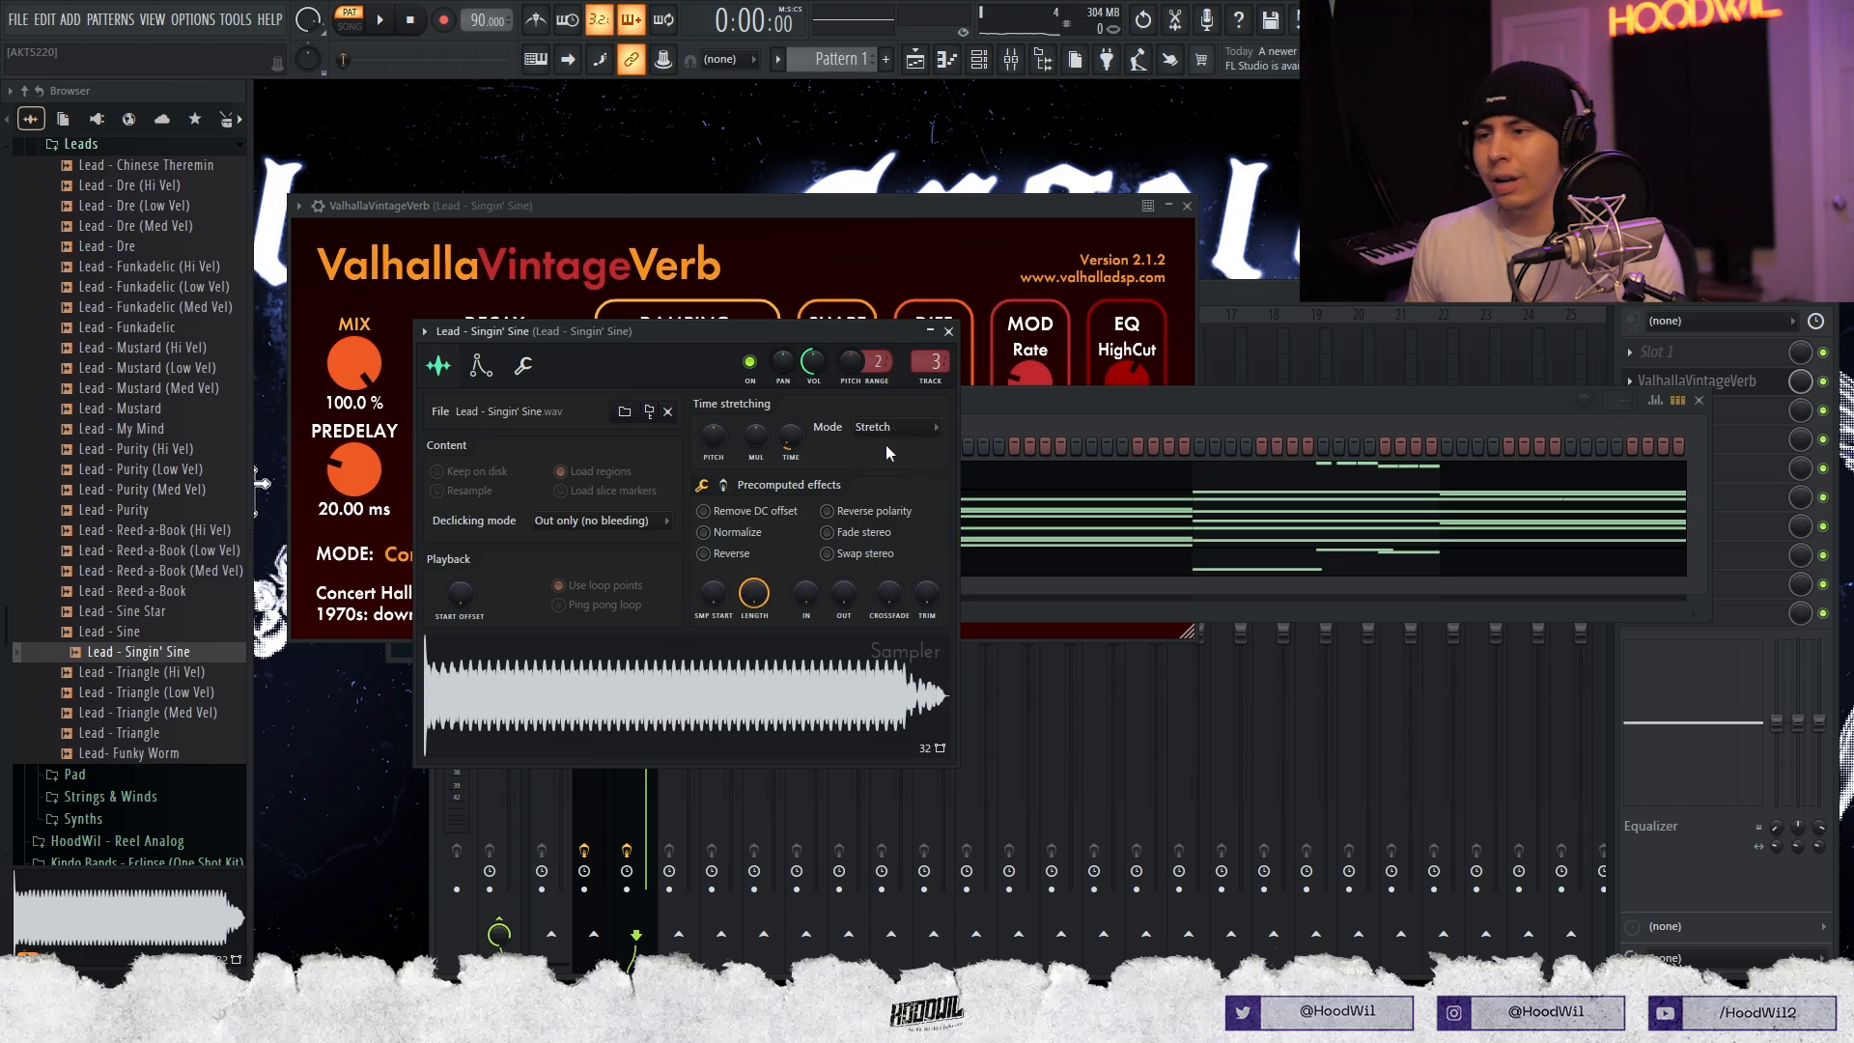
pyautogui.click(948, 331)
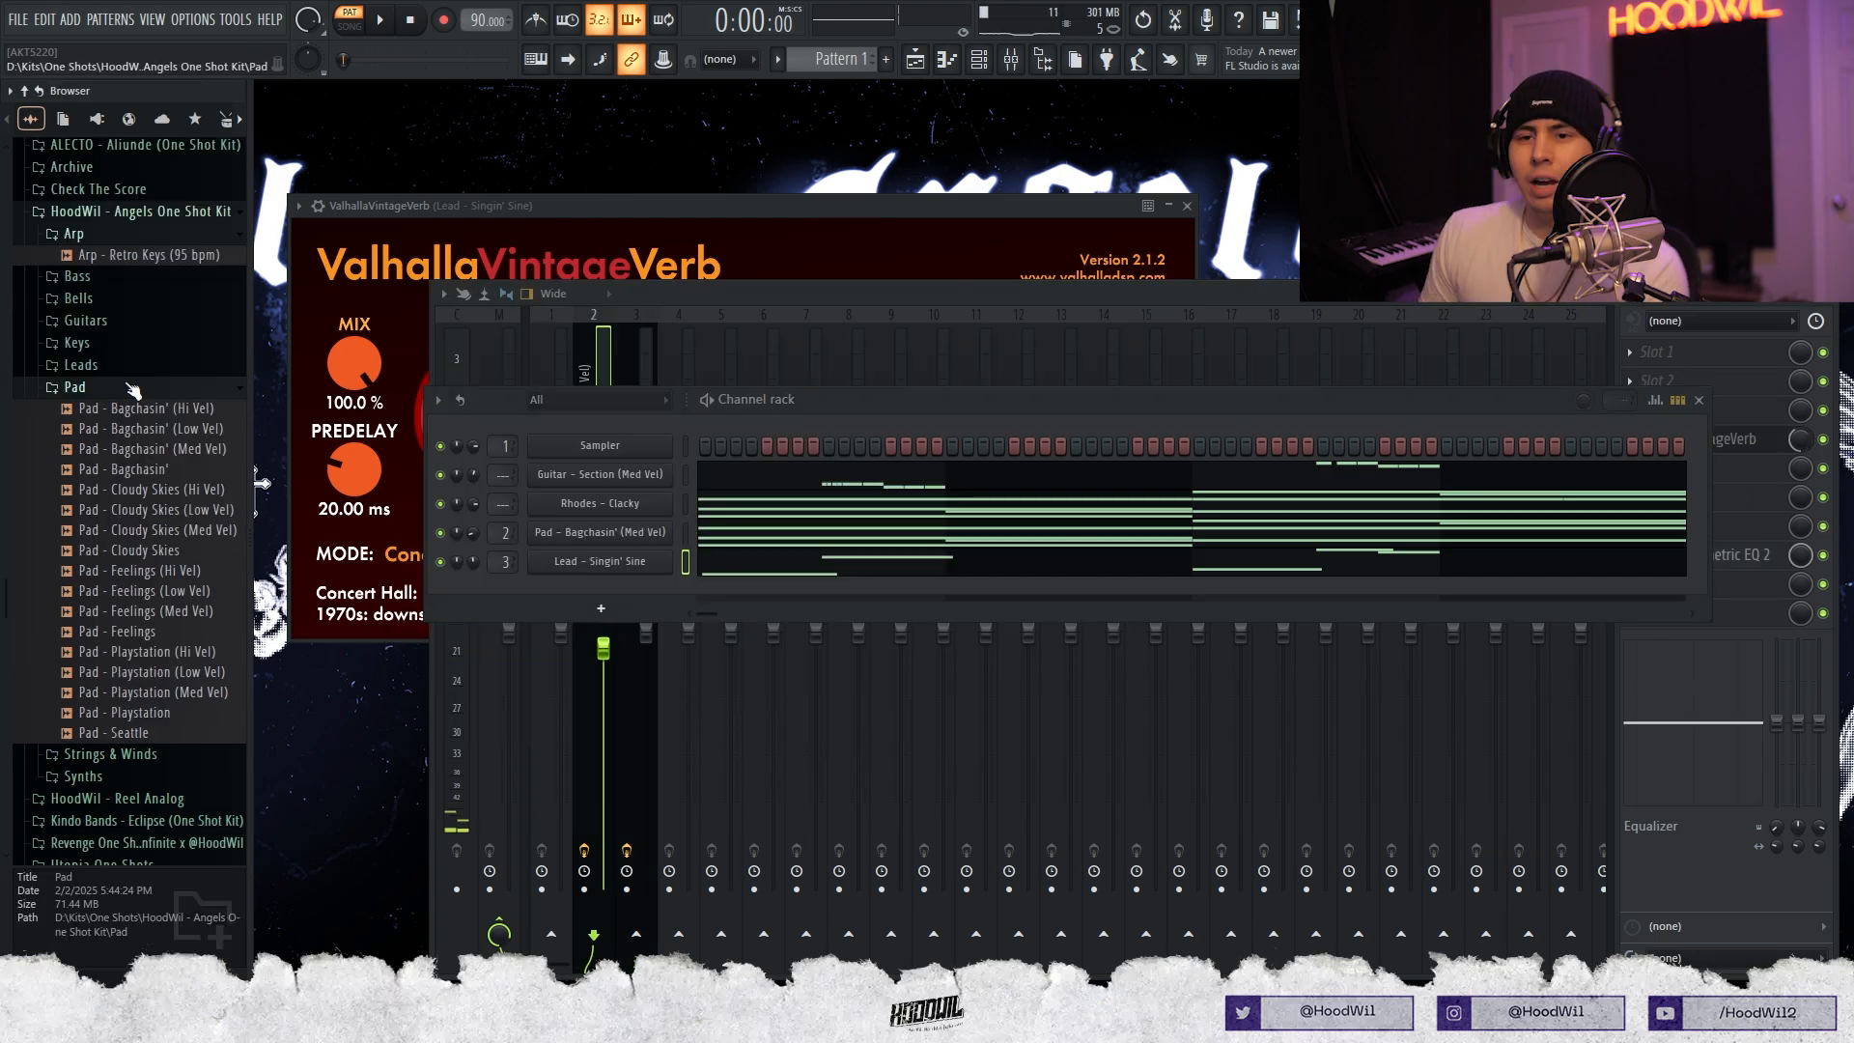
# Collapse the Pad folder and load Synth - Snitch Brass (Med Vel) from the kit's Synths folder.
pyautogui.click(125, 388)
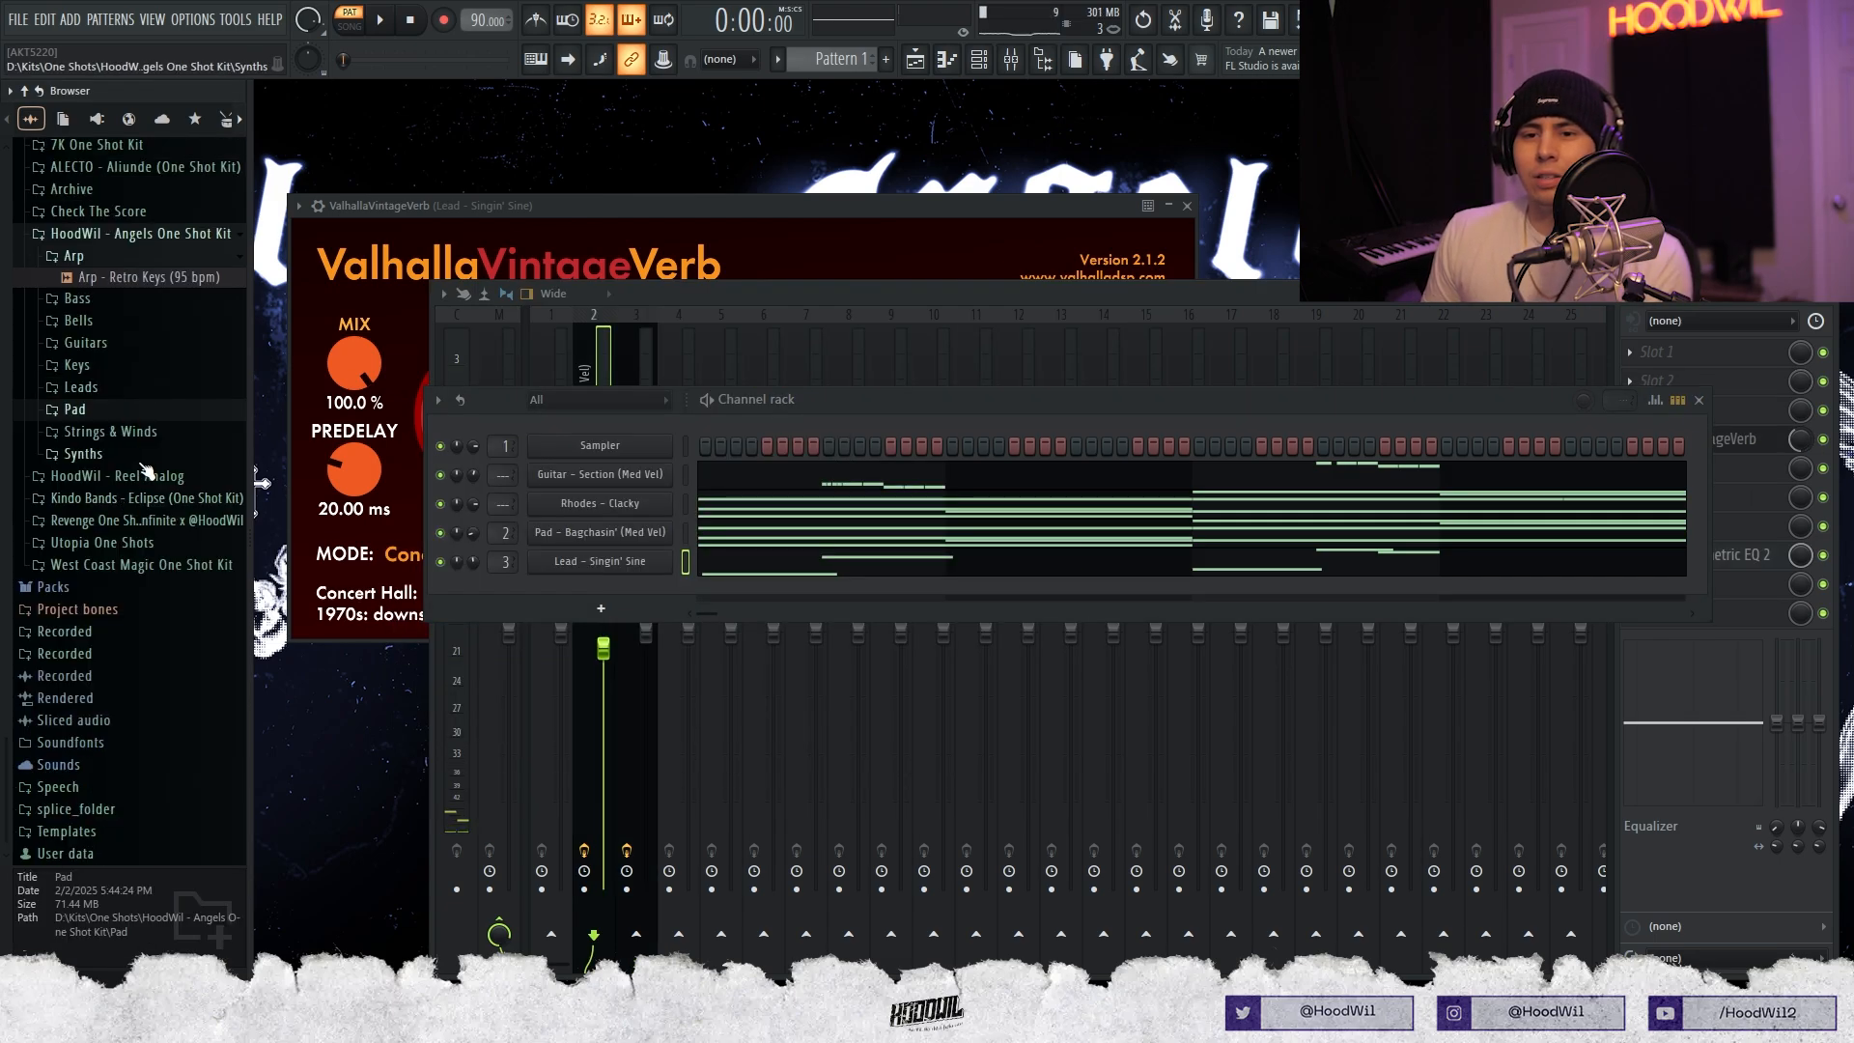
pyautogui.click(141, 462)
pyautogui.scroll(-2, 168, 610)
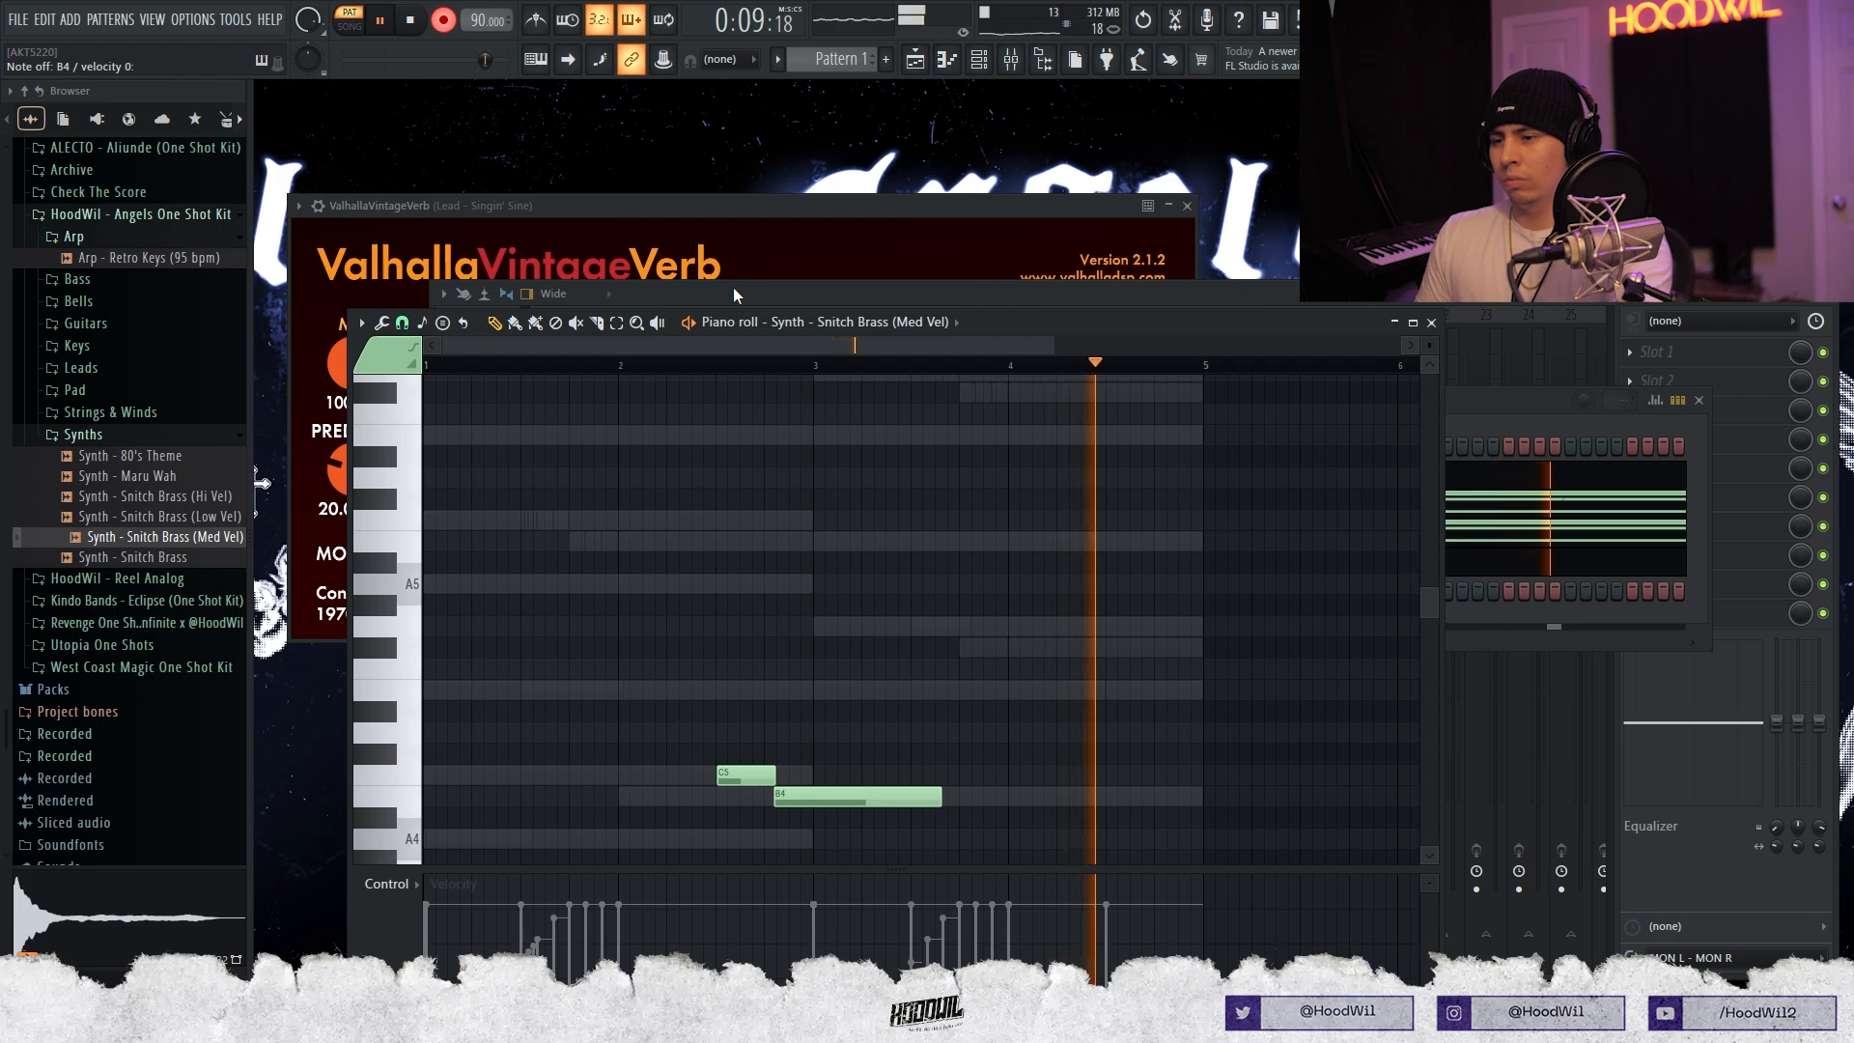
# Shorten the synth brass's B4 note to end at bar 3 and set Snitch Brass (Low Vel)'s time stretching mode to Stretch.
pyautogui.press('space')
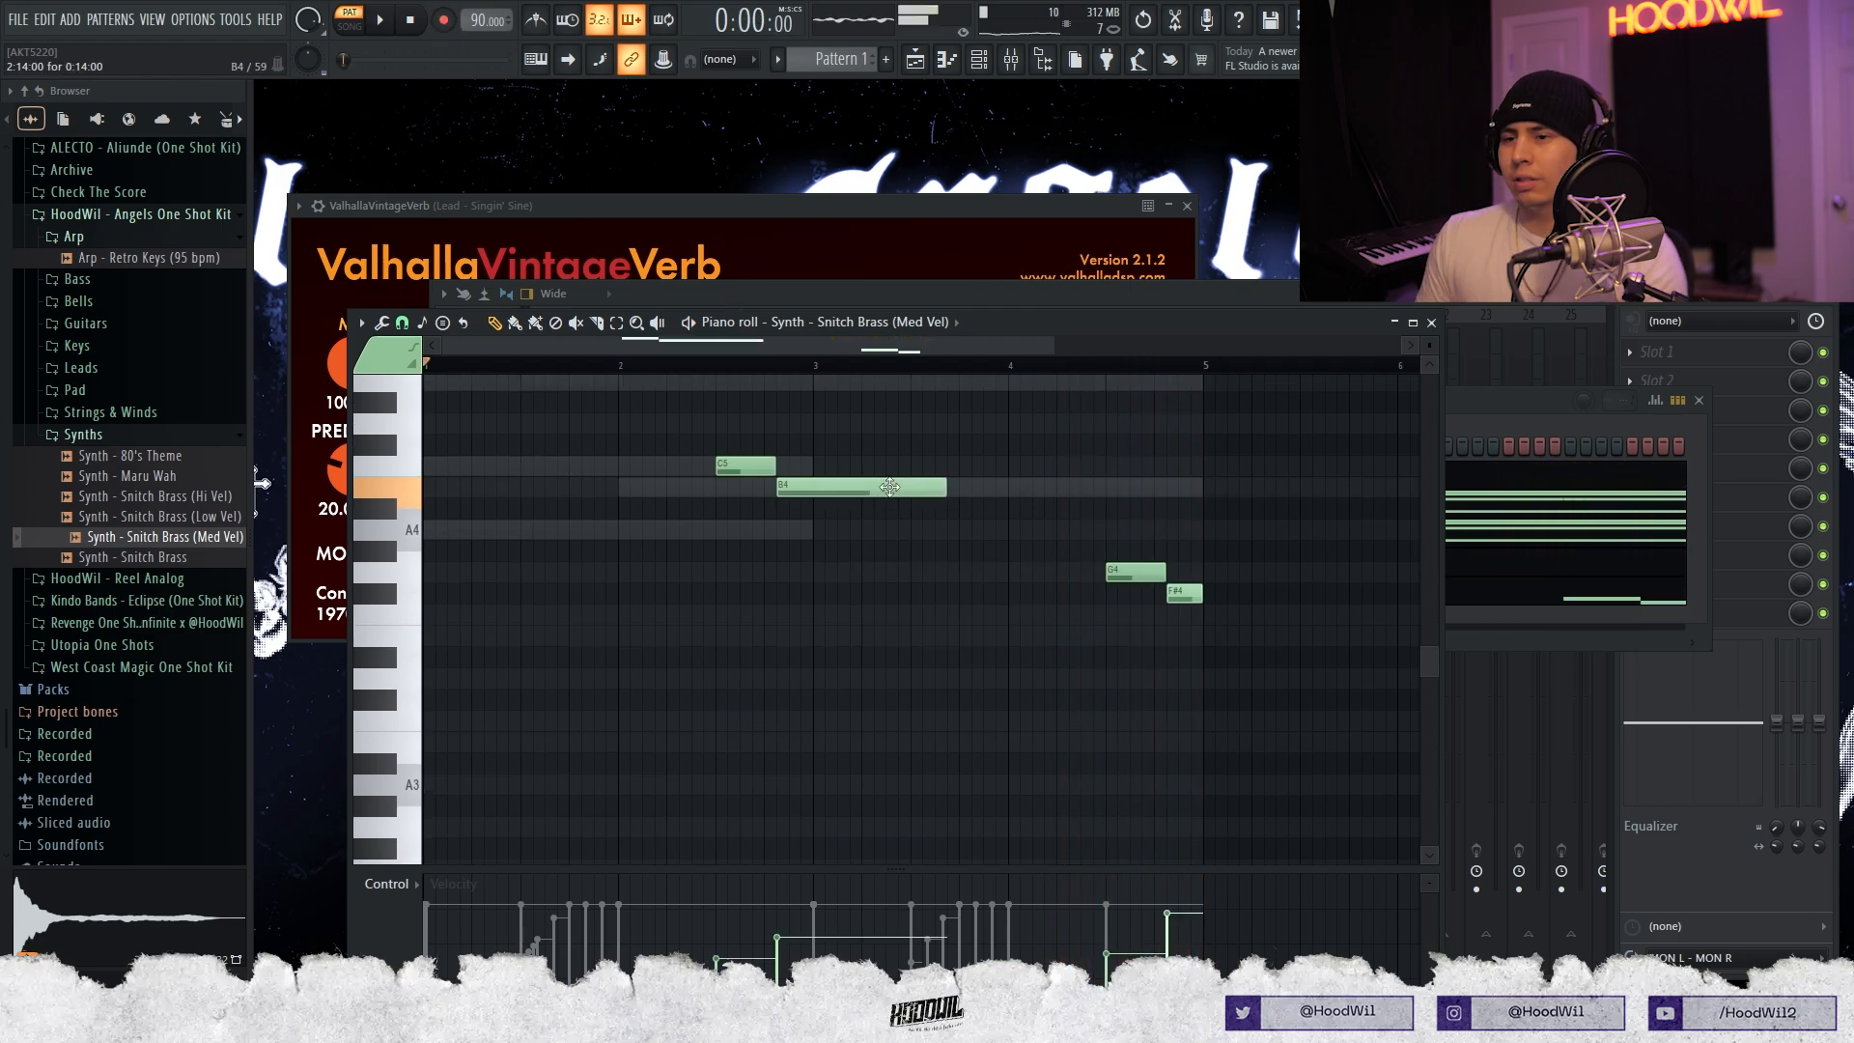
pyautogui.moveTo(933, 487); pyautogui.dragTo(809, 487)
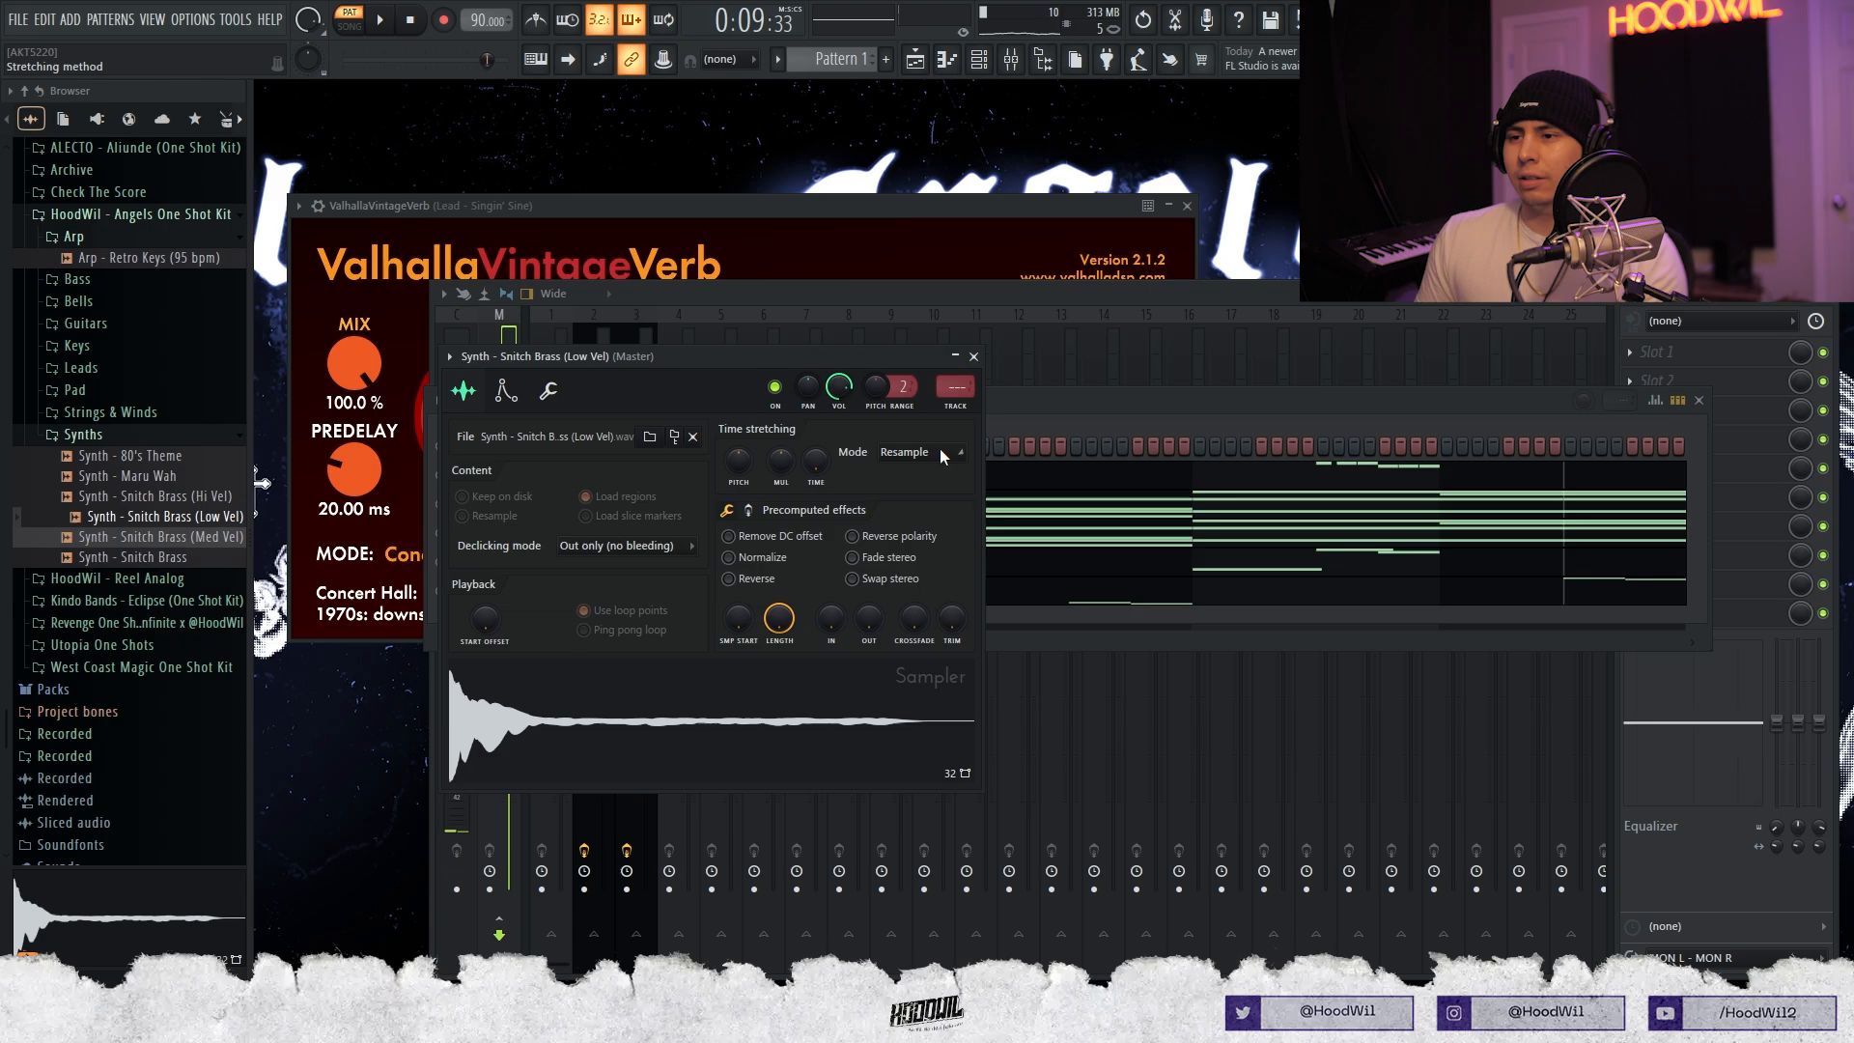
pyautogui.click(941, 456)
pyautogui.click(904, 513)
pyautogui.press('space')
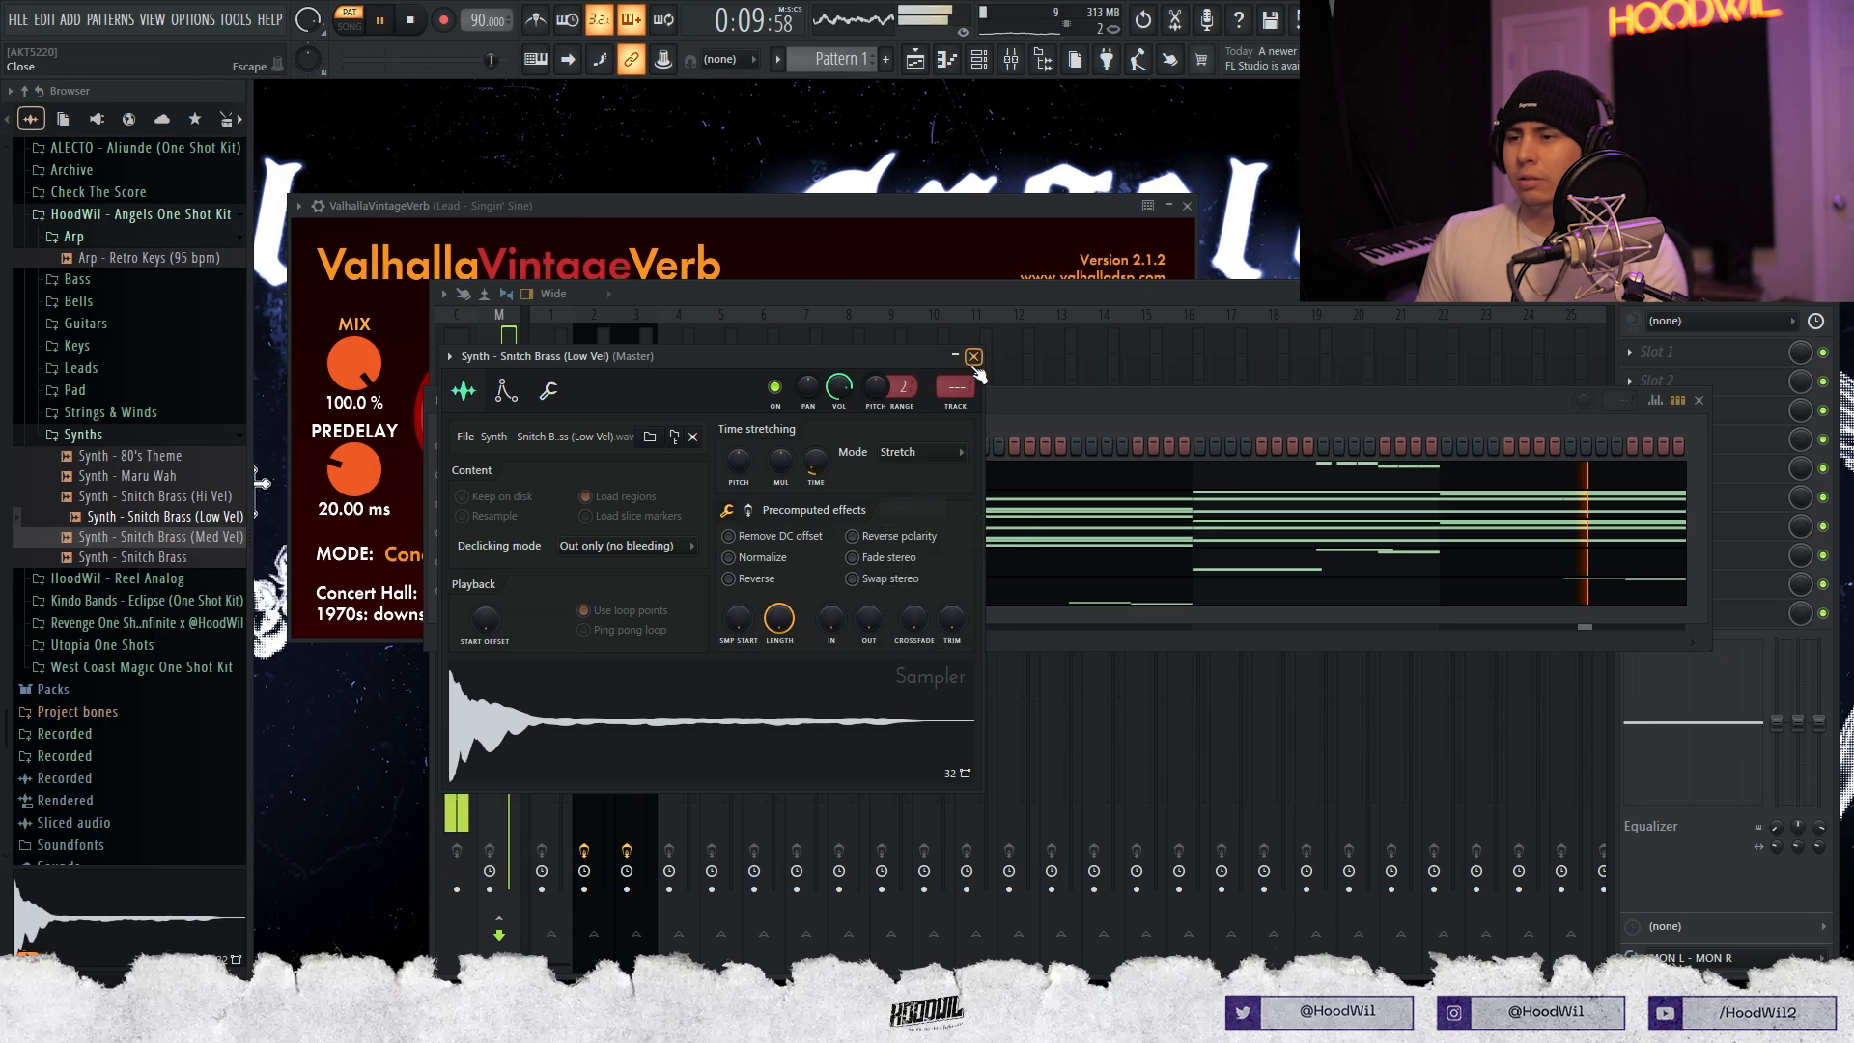
pyautogui.click(973, 357)
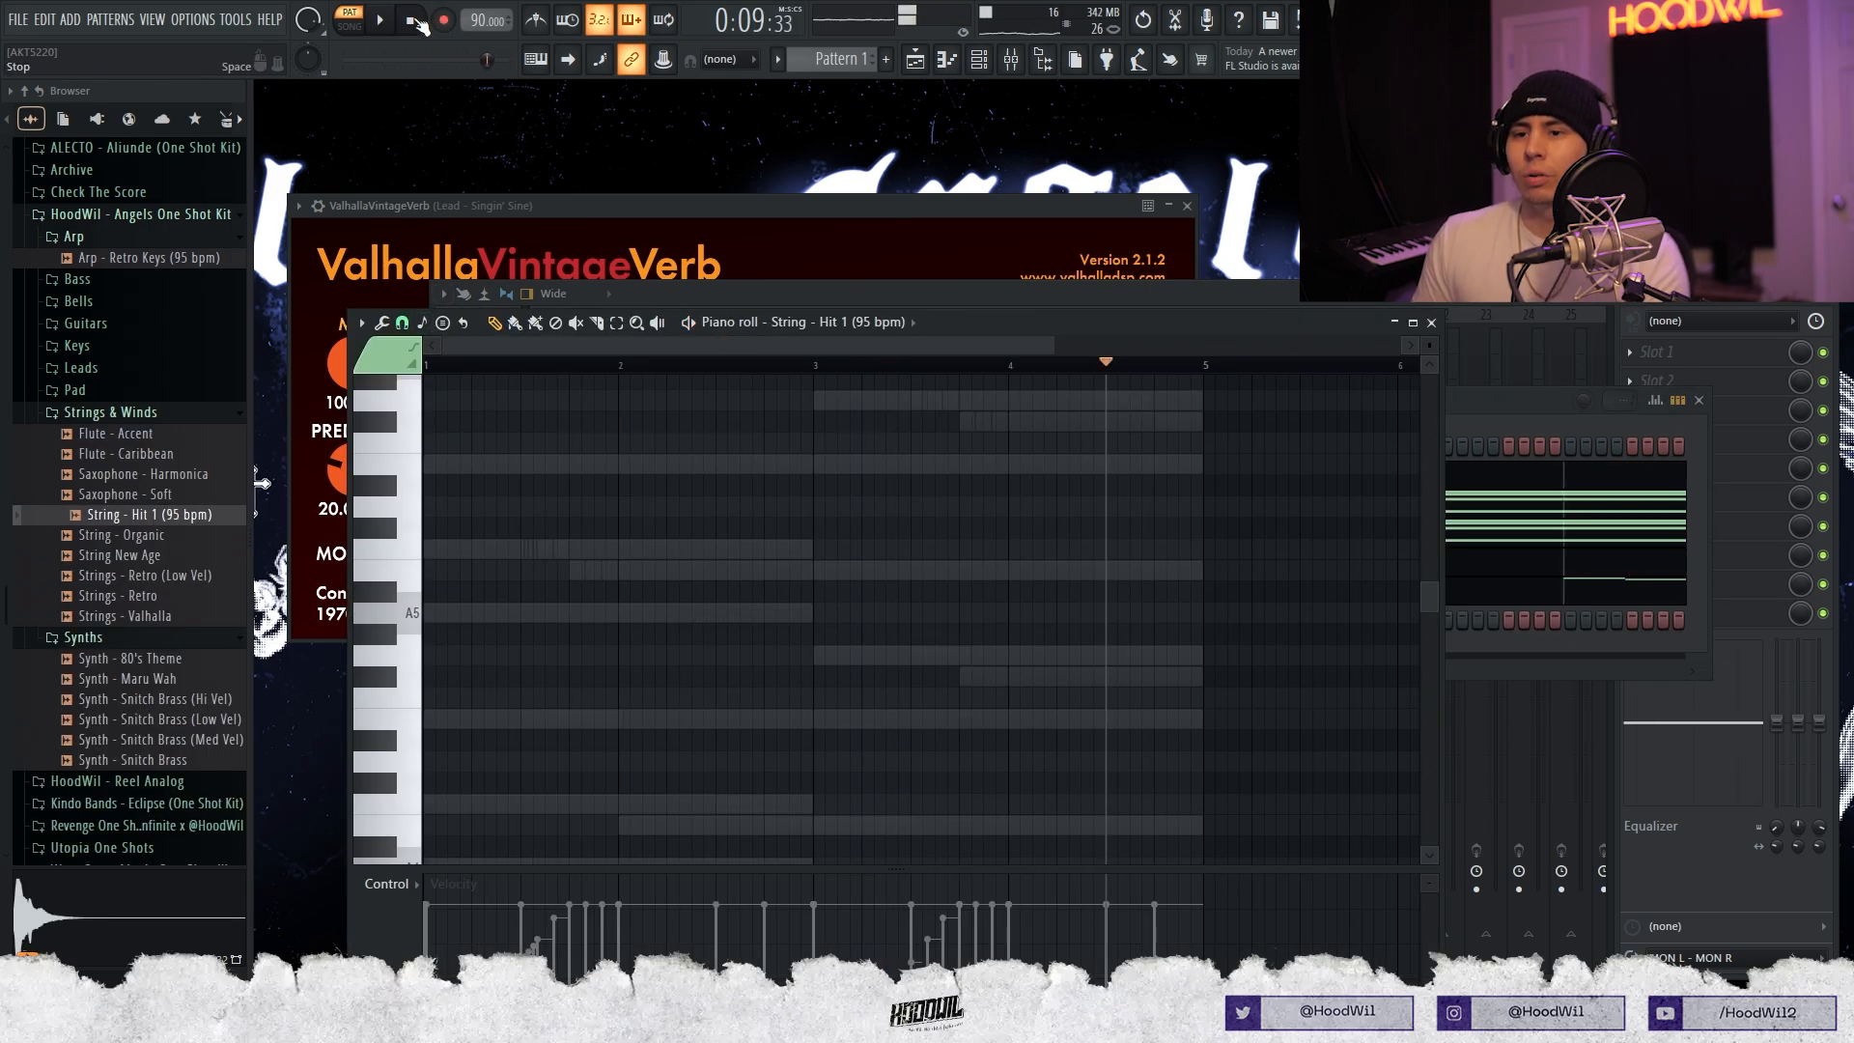
# Place an A5 hit at the very start of the String - Hit 1 (95 bpm) pattern and close its piano roll.
pyautogui.moveTo(451, 618); pyautogui.dragTo(415, 618)
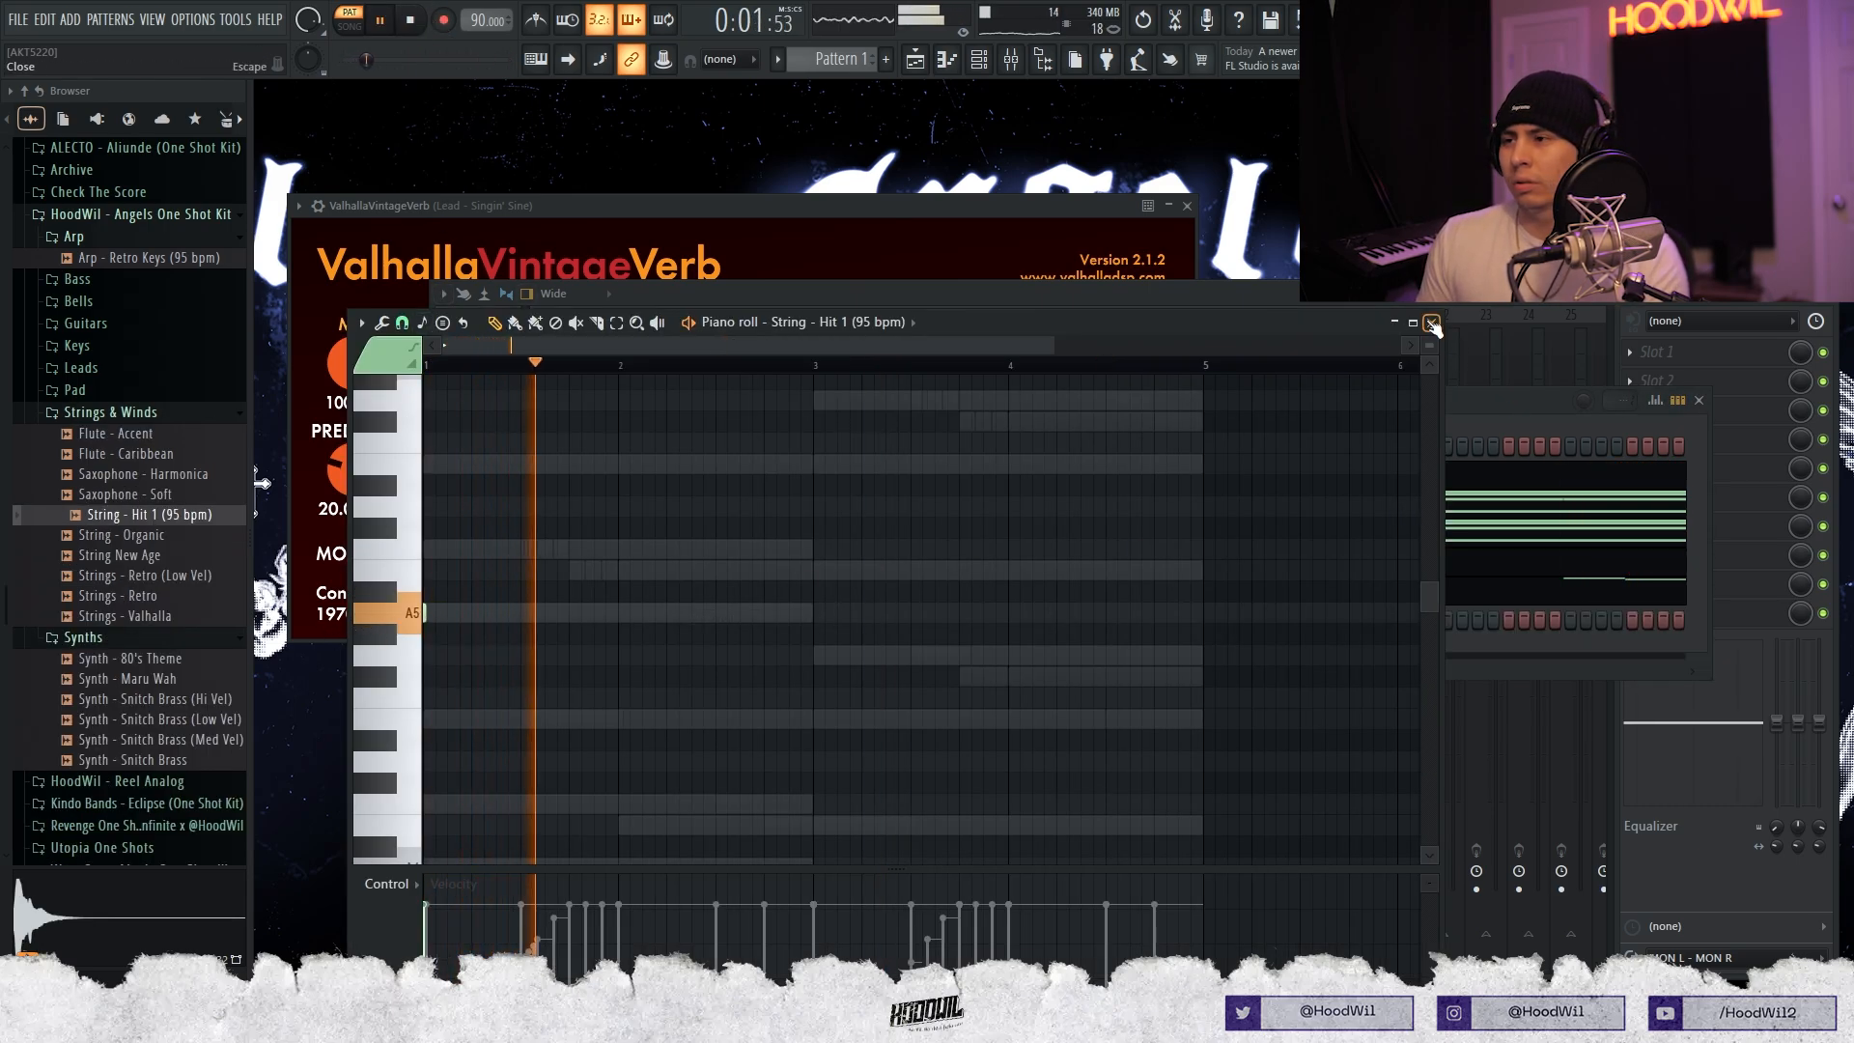
pyautogui.click(1431, 324)
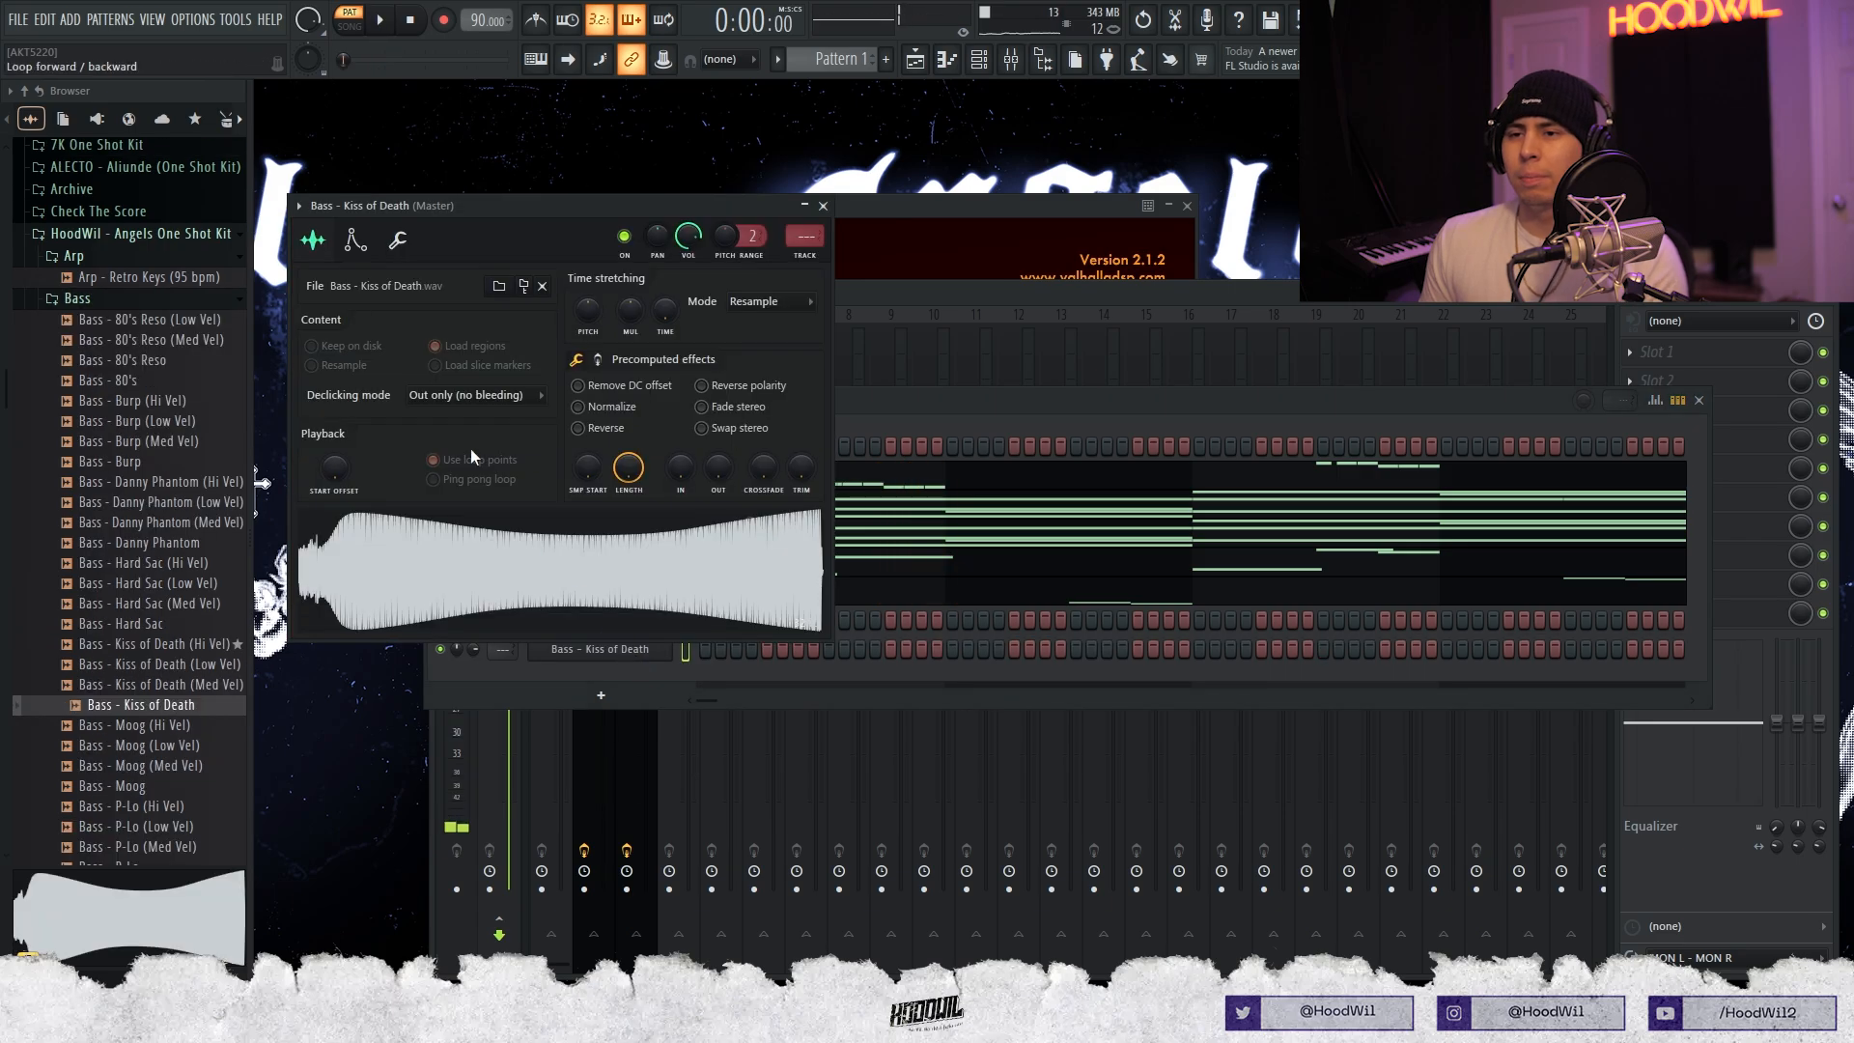
# Shape the Bass - Kiss of Death volume envelope with maximum hold and adjusted release, decay and sustain.
pyautogui.click(356, 239)
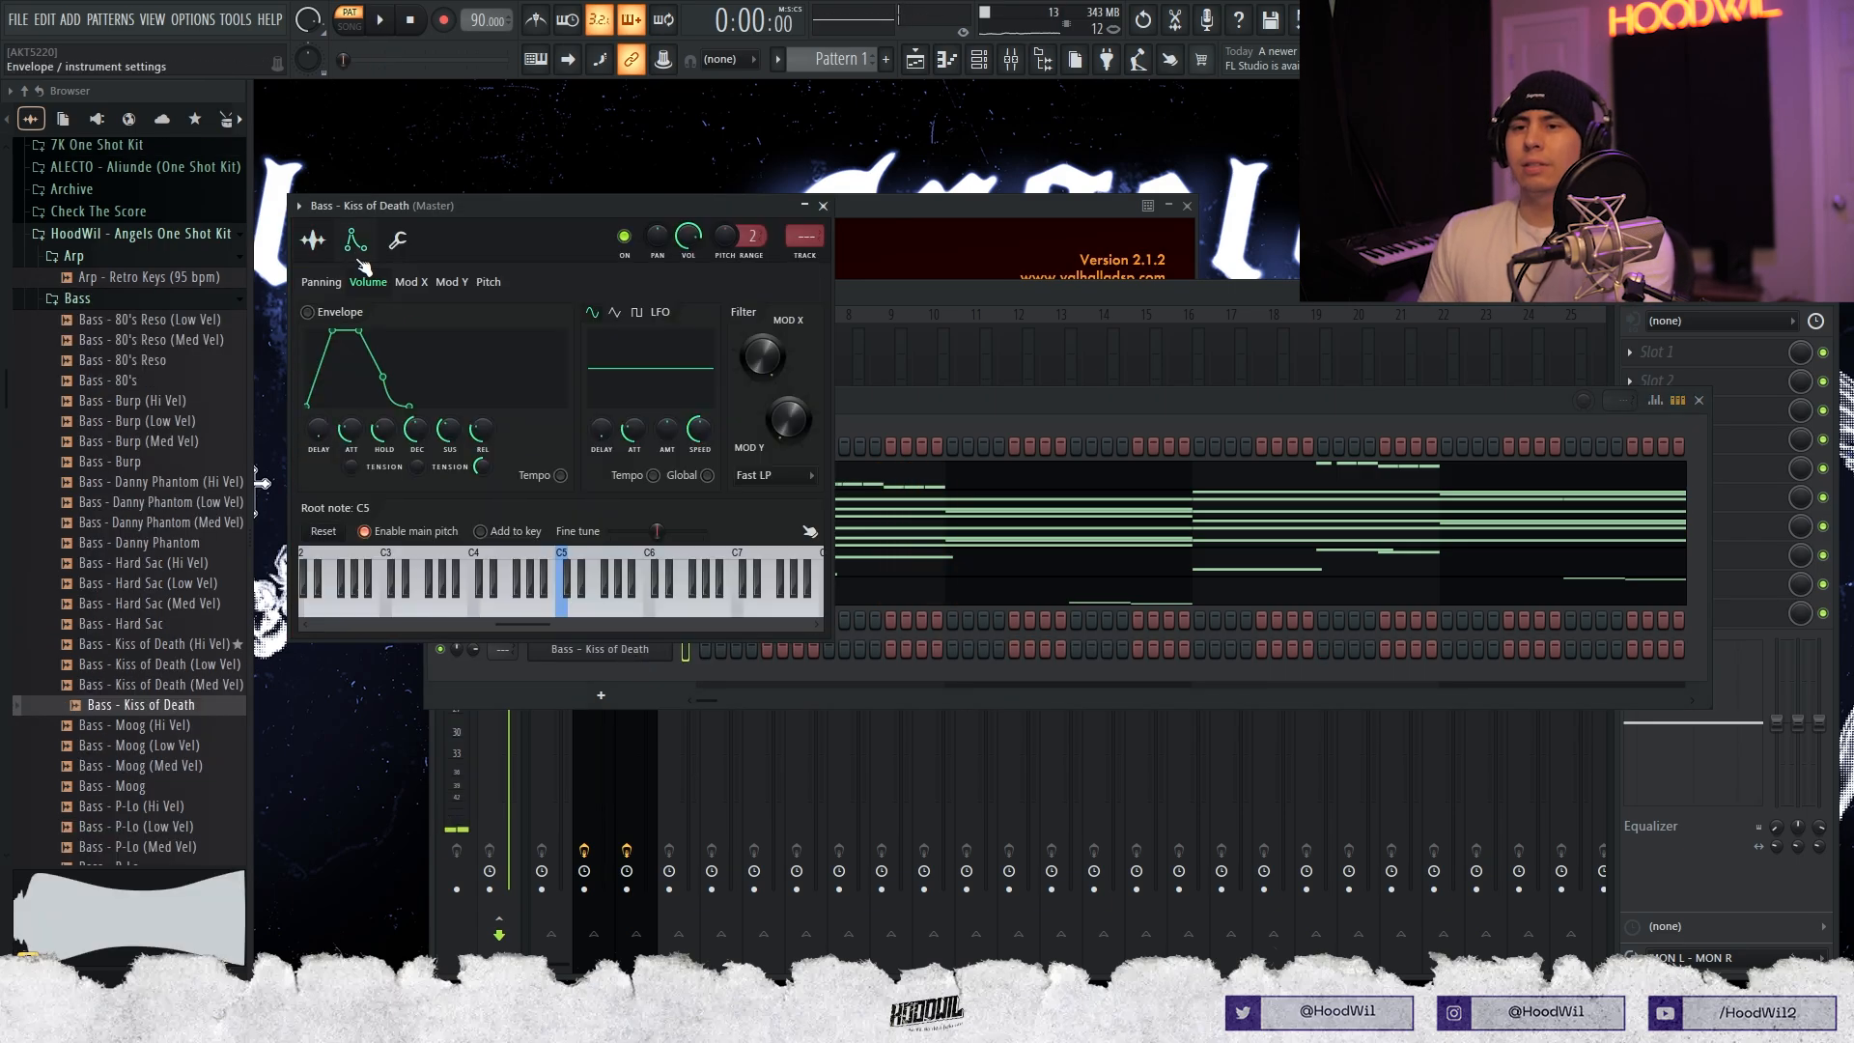
pyautogui.moveTo(480, 428); pyautogui.dragTo(383, 386)
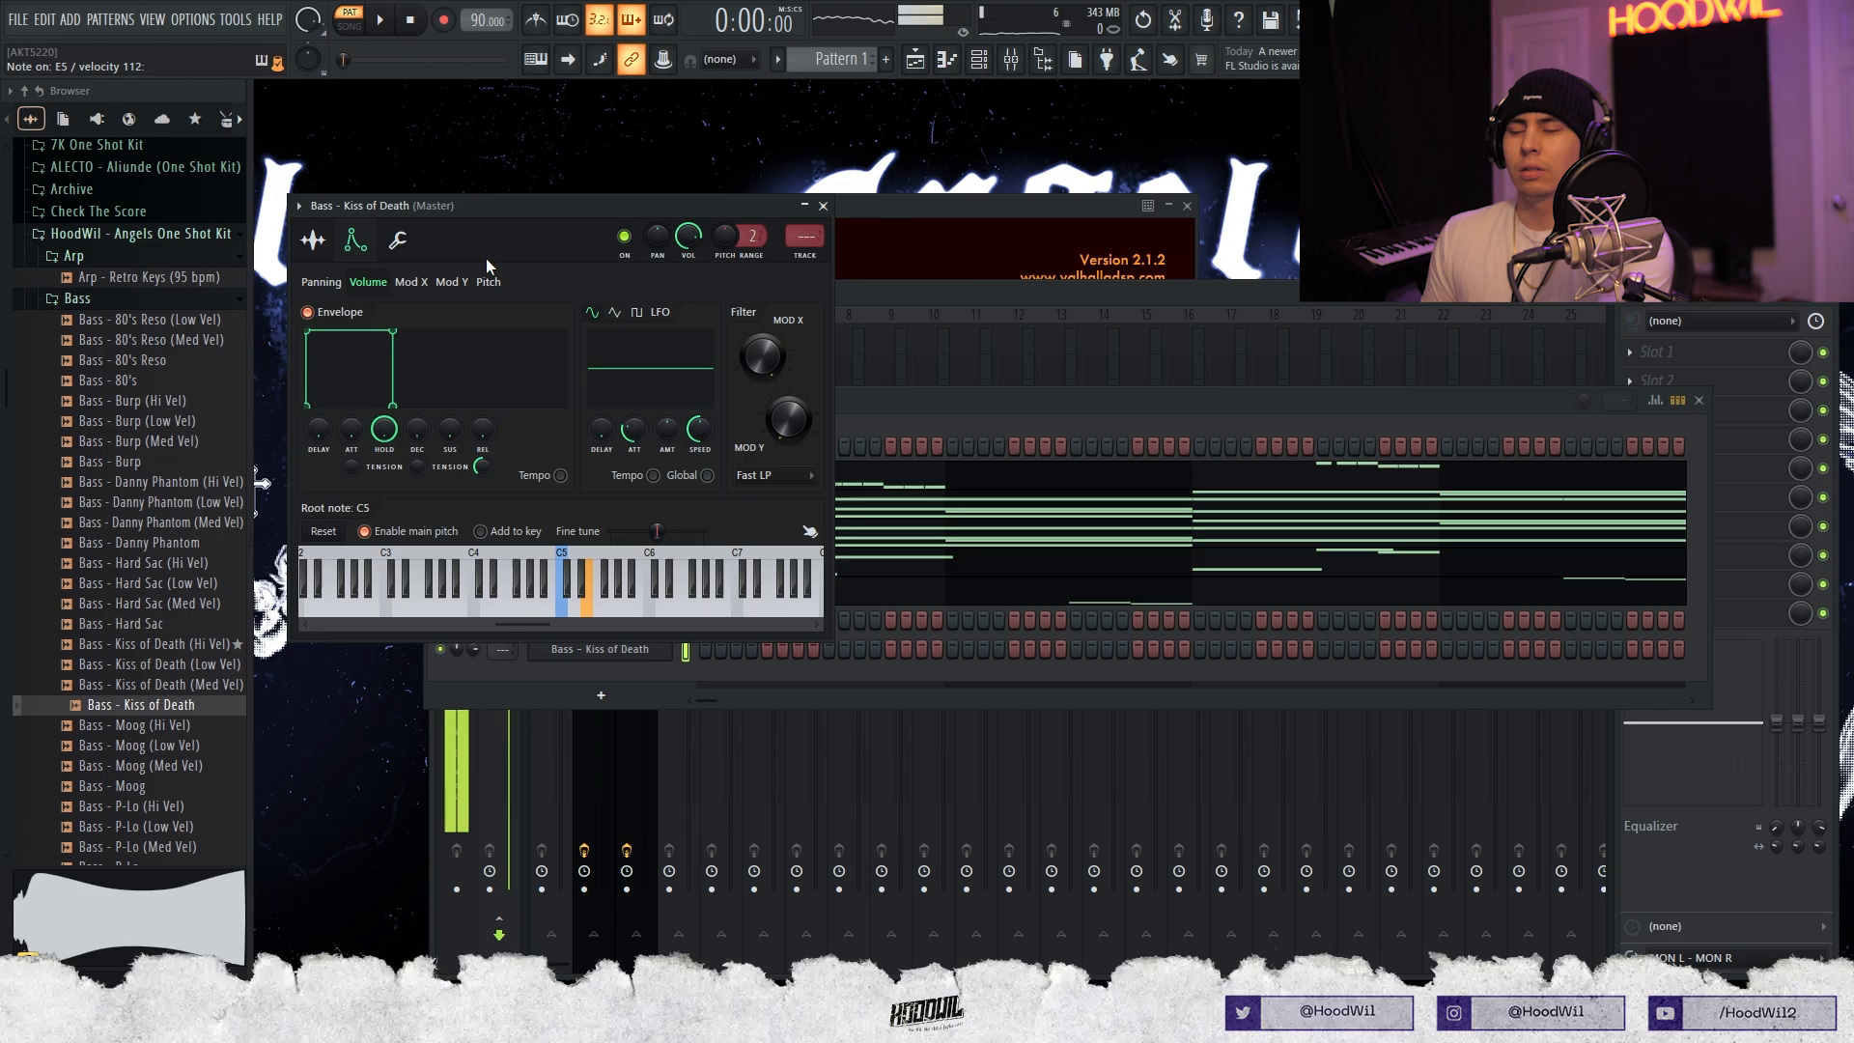
pyautogui.rightClick(413, 437)
pyautogui.click(446, 447)
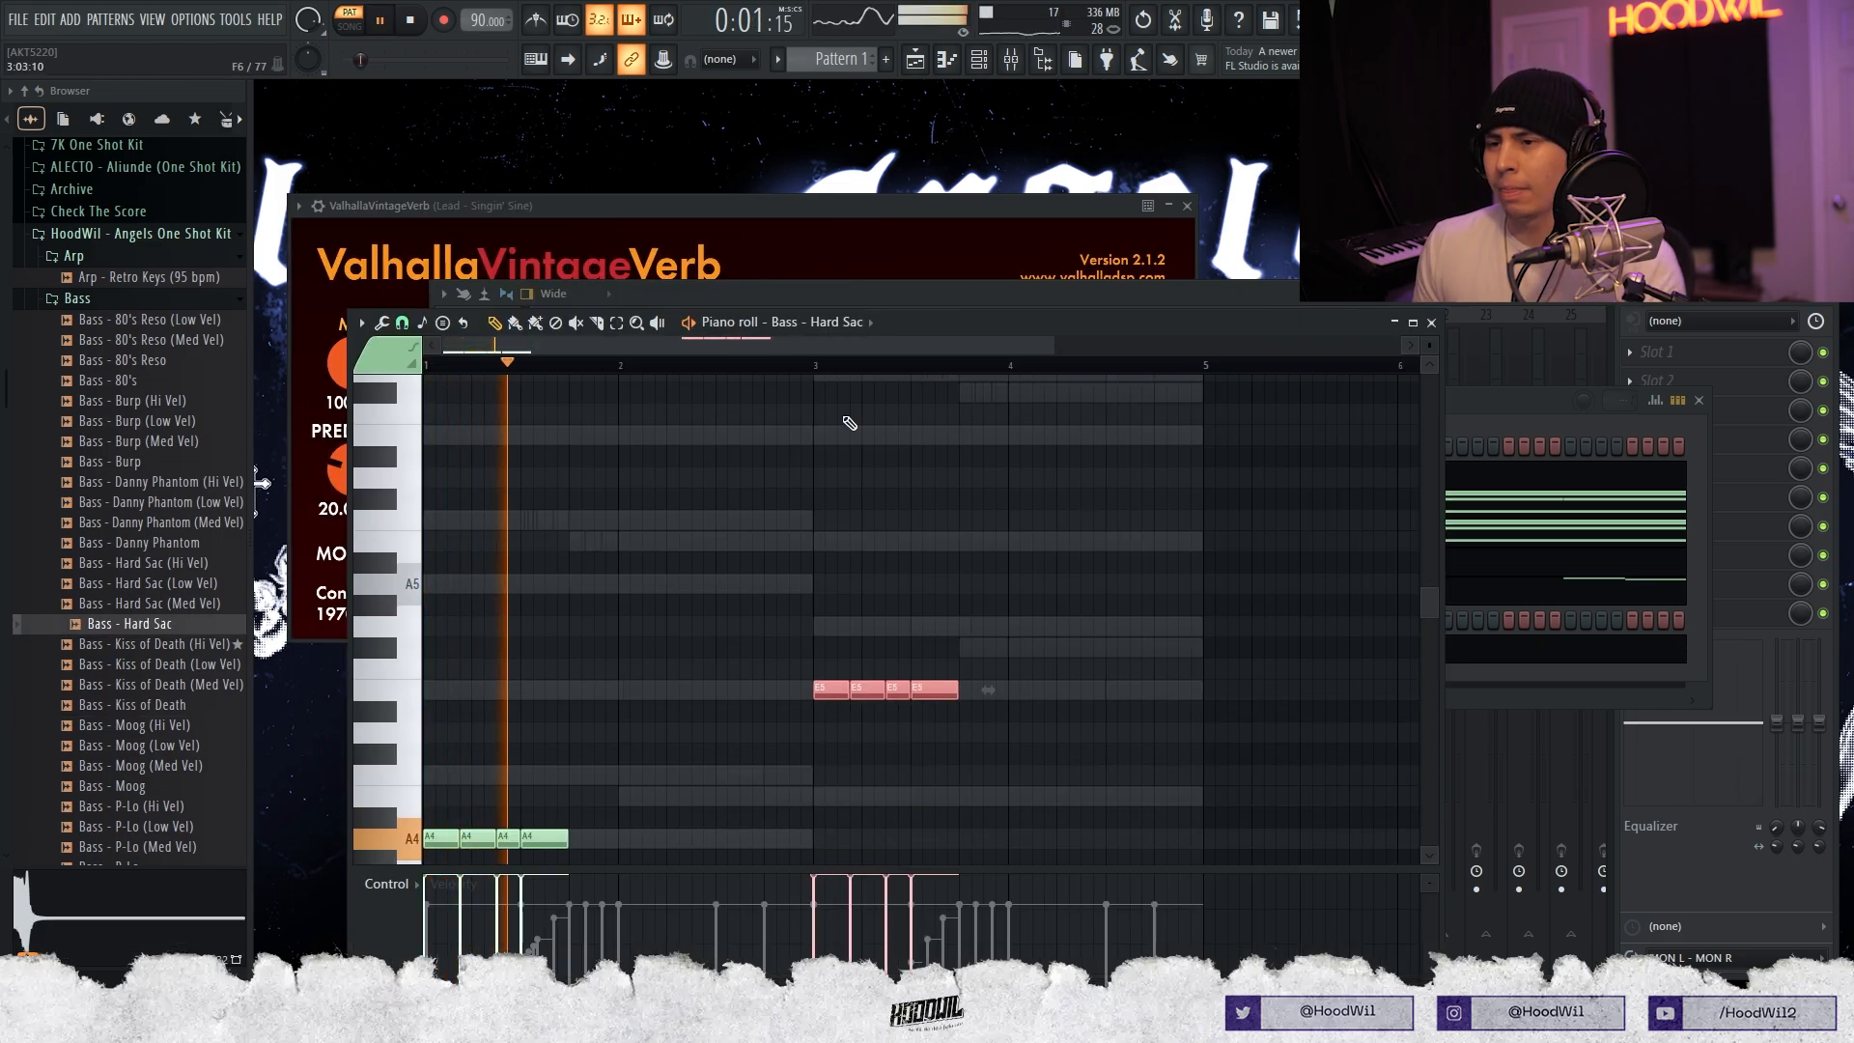
# Play the Bass - Hard Sac line from bar 3, close its piano roll and adjust its channel volume.
pyautogui.click(821, 365)
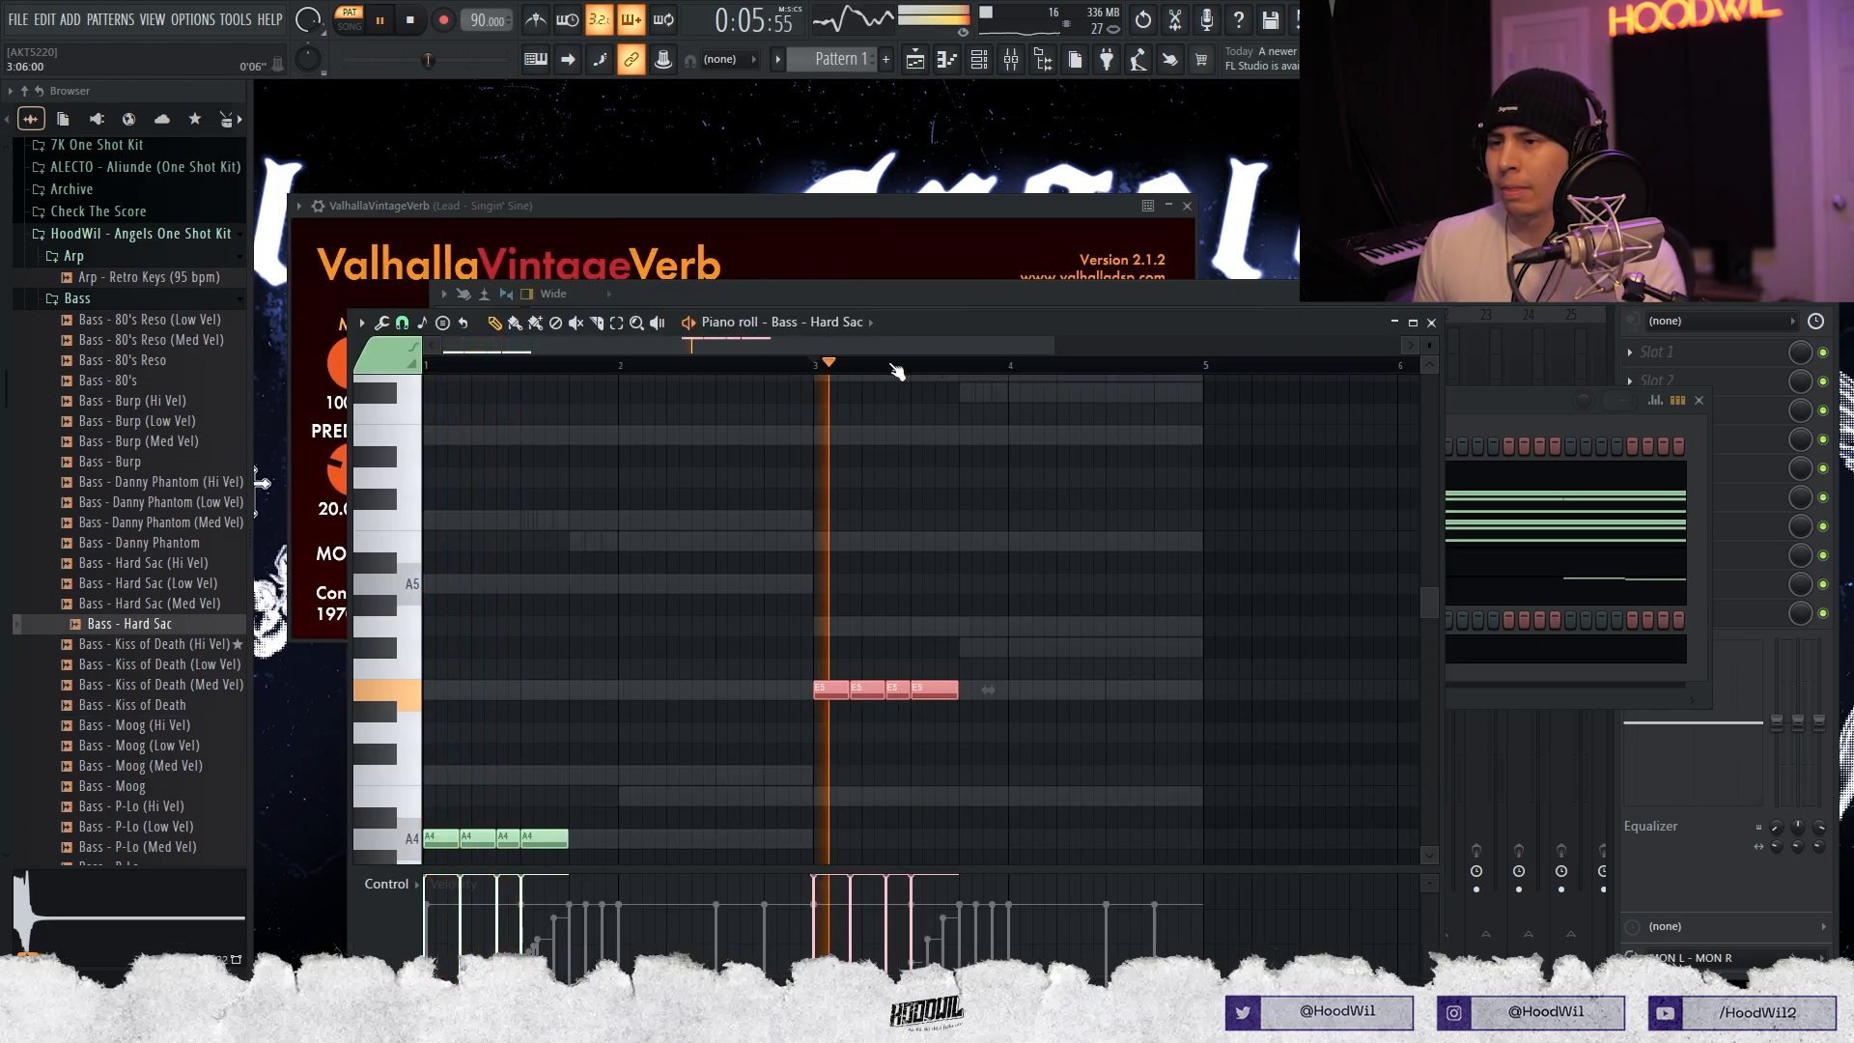
pyautogui.click(1431, 324)
pyautogui.moveTo(473, 649); pyautogui.dragTo(473, 652)
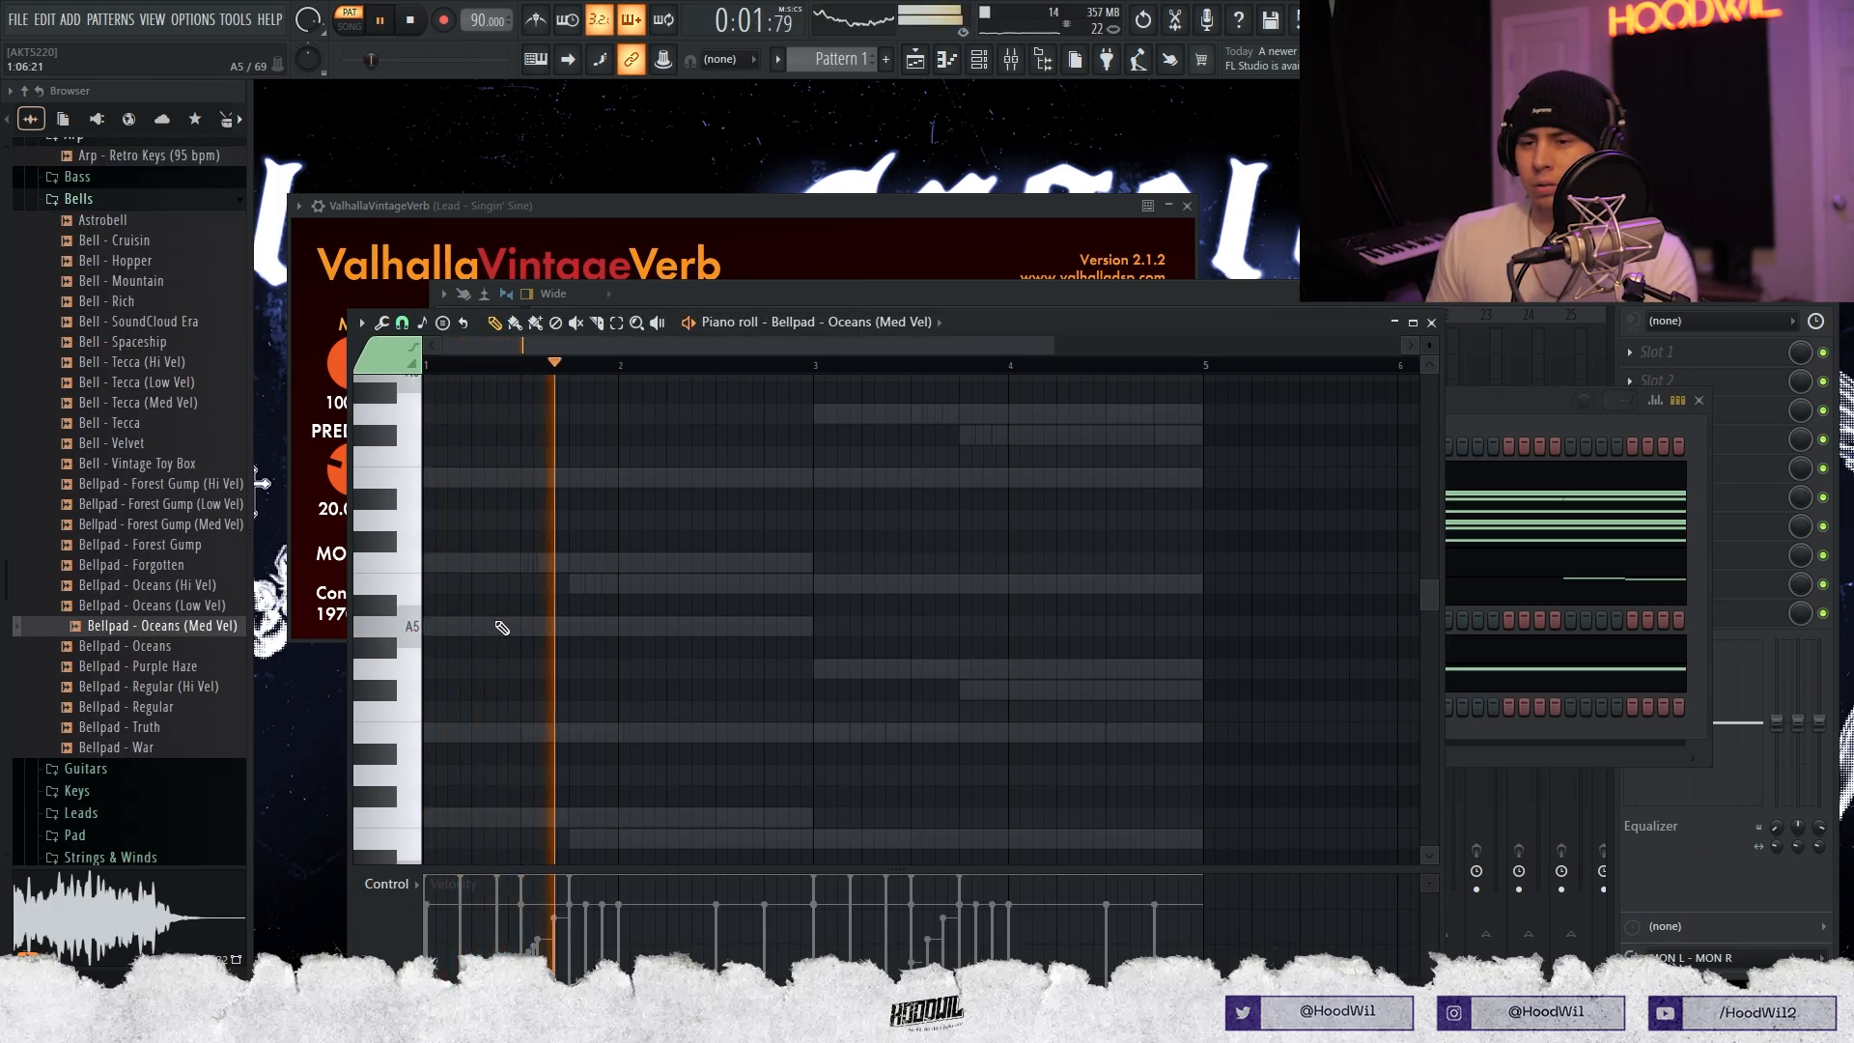
# Draw a one-bar A5 note at bar 1 for Bellpad - Oceans (Med Vel) and add a second note at bar 3.
pyautogui.moveTo(501, 628); pyautogui.dragTo(316, 632)
pyautogui.moveTo(645, 634); pyautogui.dragTo(618, 634)
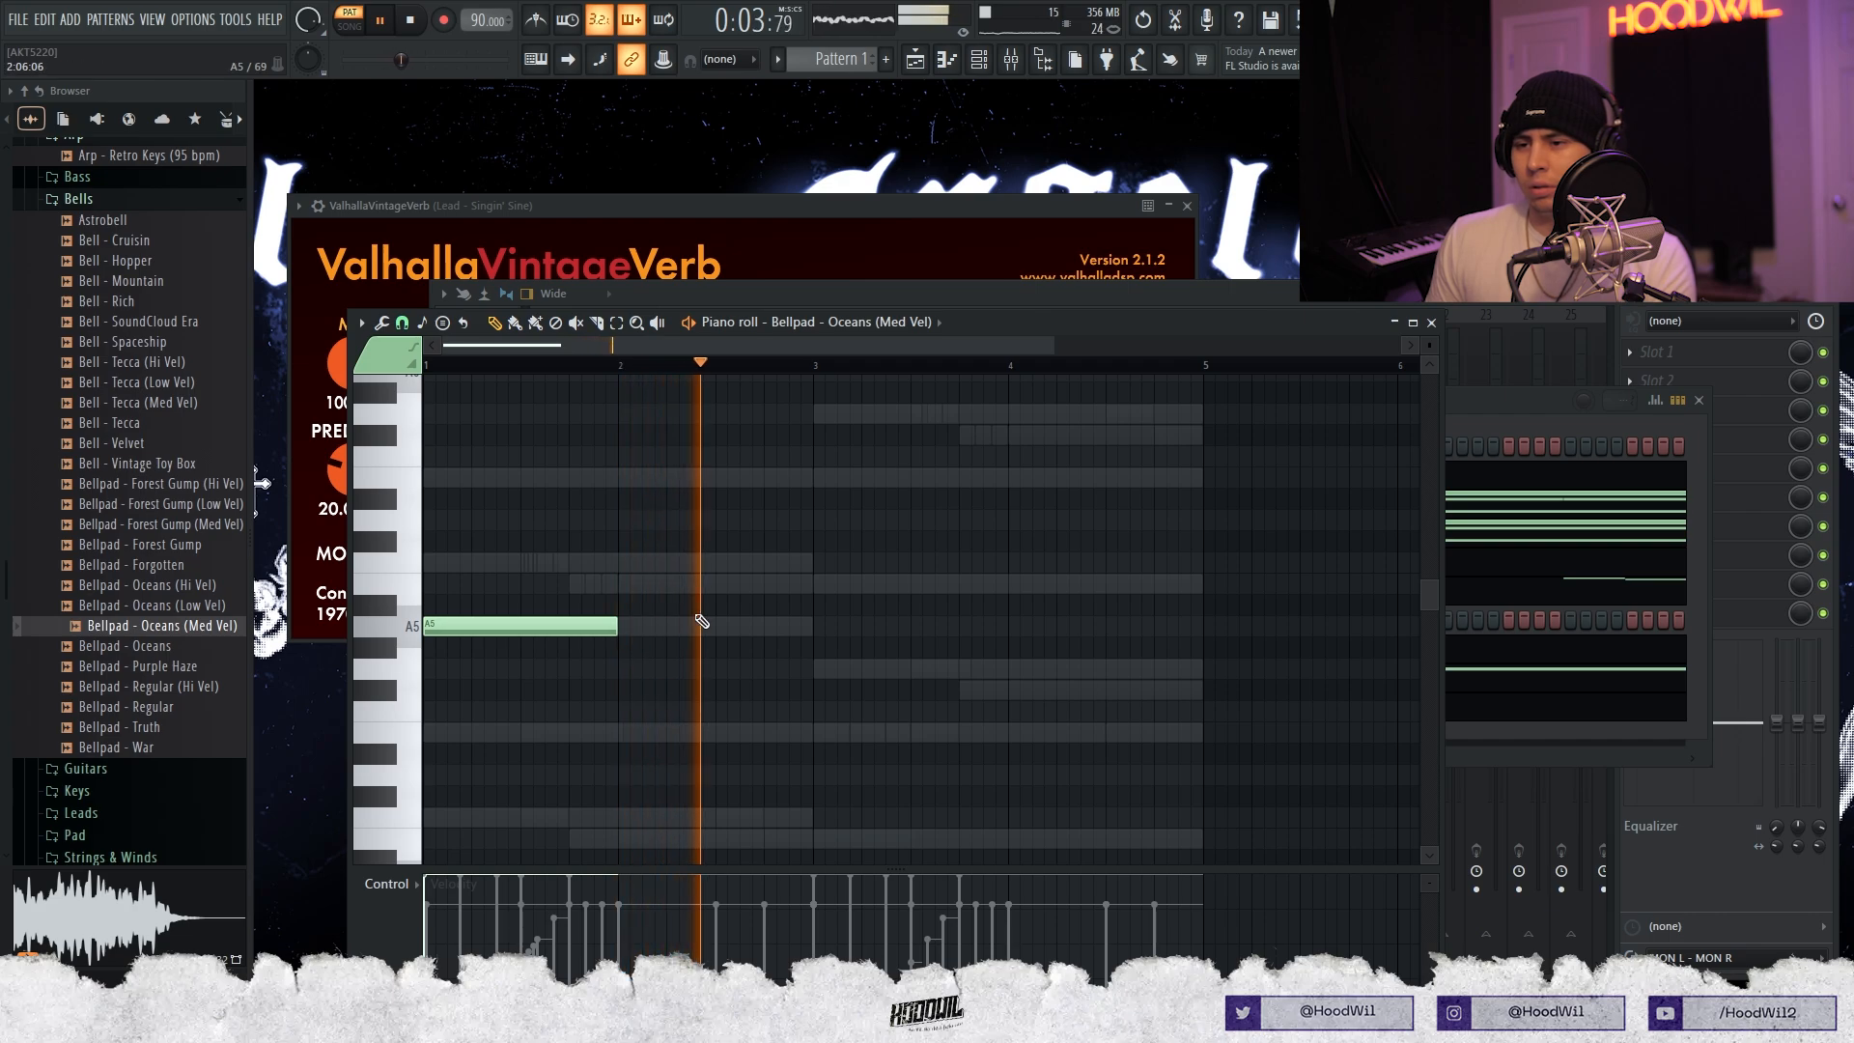
pyautogui.moveTo(827, 451); pyautogui.dragTo(842, 489)
pyautogui.press('space')
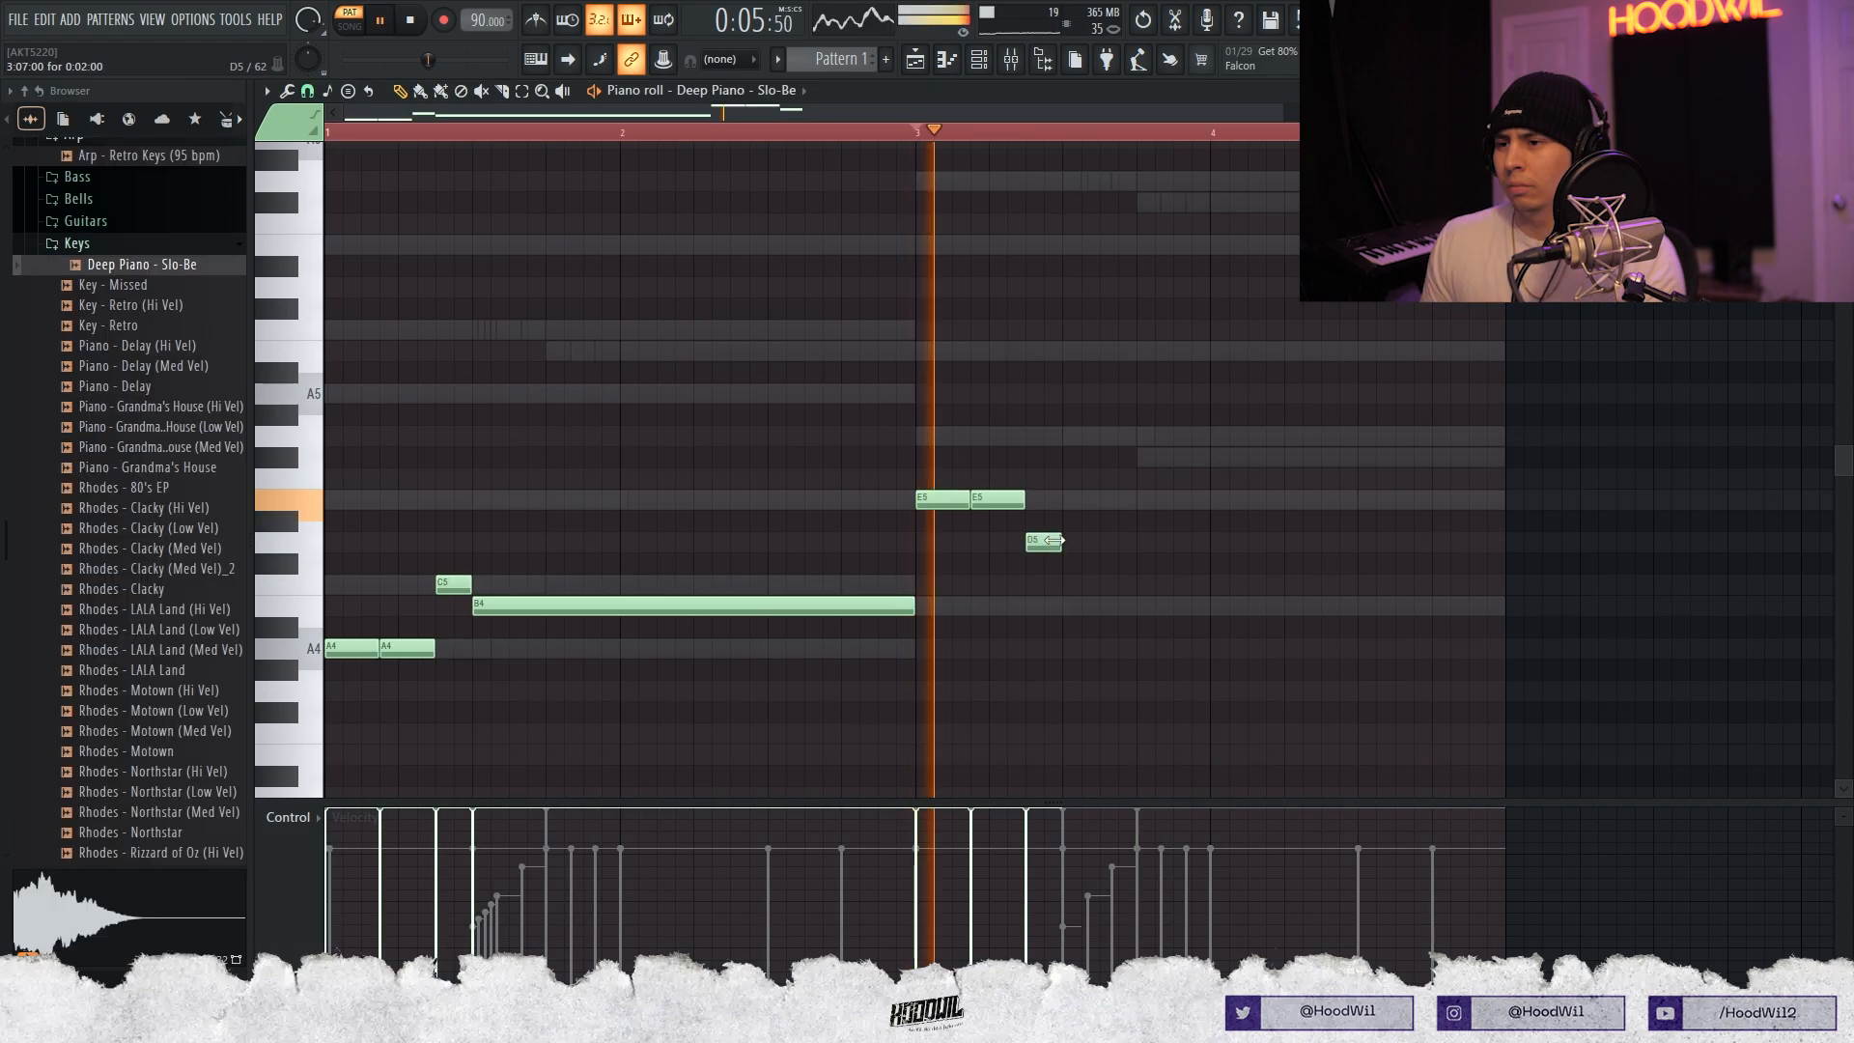
# Add an E5 note after the D5 in bar 3 of Deep Piano - Slo-Be, extend it to the end of bar 4 and show the channel rack.
pyautogui.click(1080, 499)
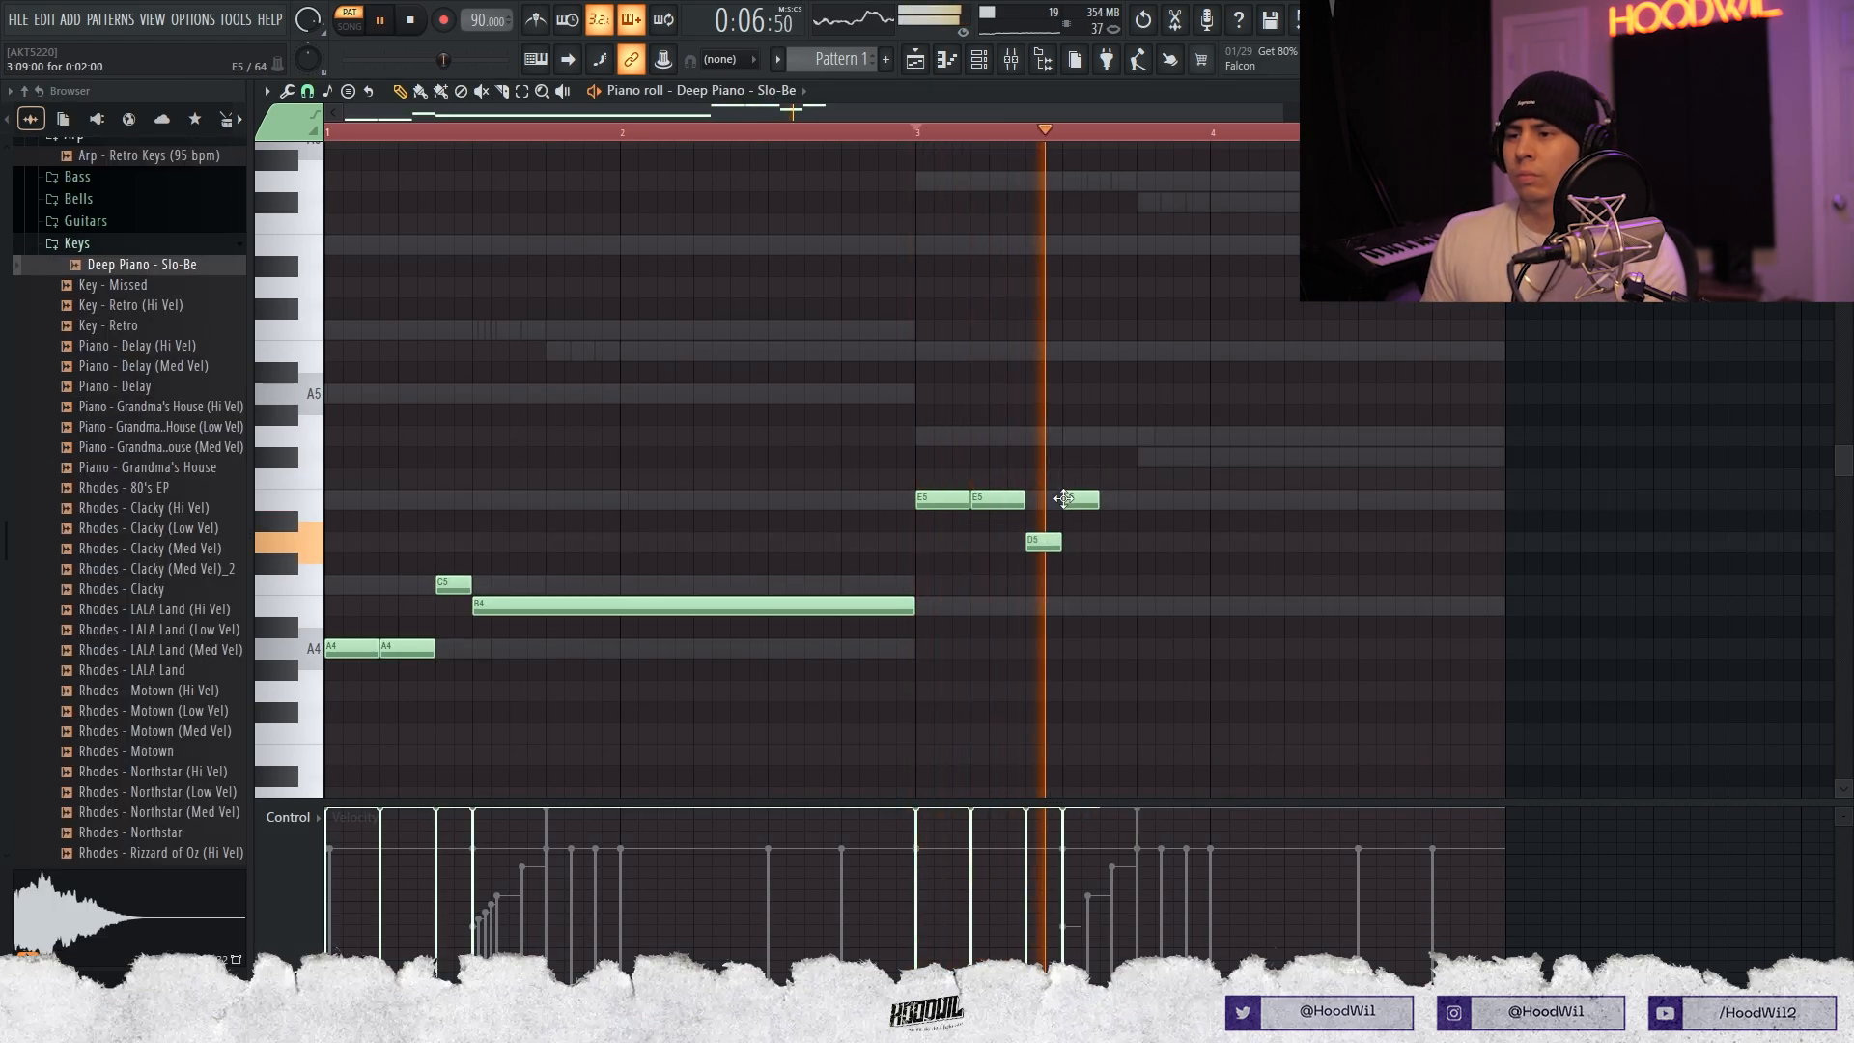
pyautogui.moveTo(1096, 503); pyautogui.dragTo(1514, 501)
pyautogui.press('F6')
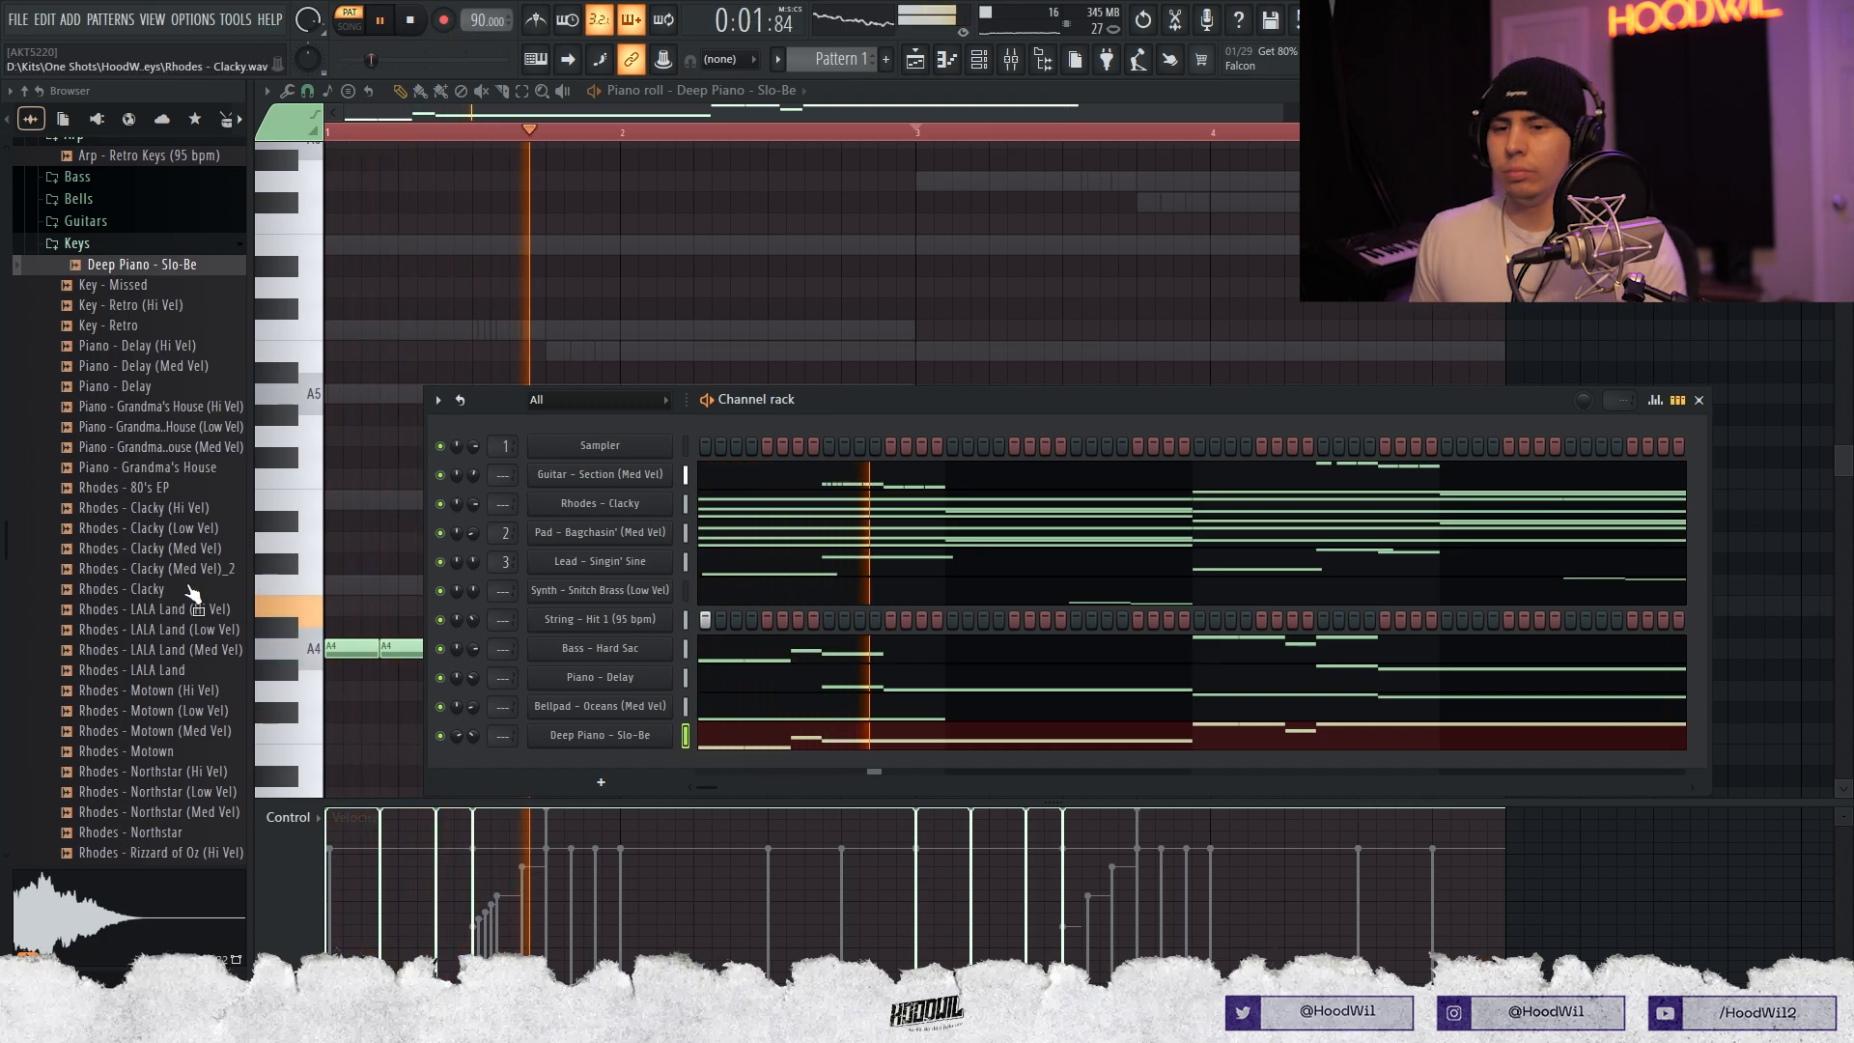
# Transpose the selected channels of Pattern 1 by -3 semitones and play the result.
pyautogui.scroll(6, 196, 787)
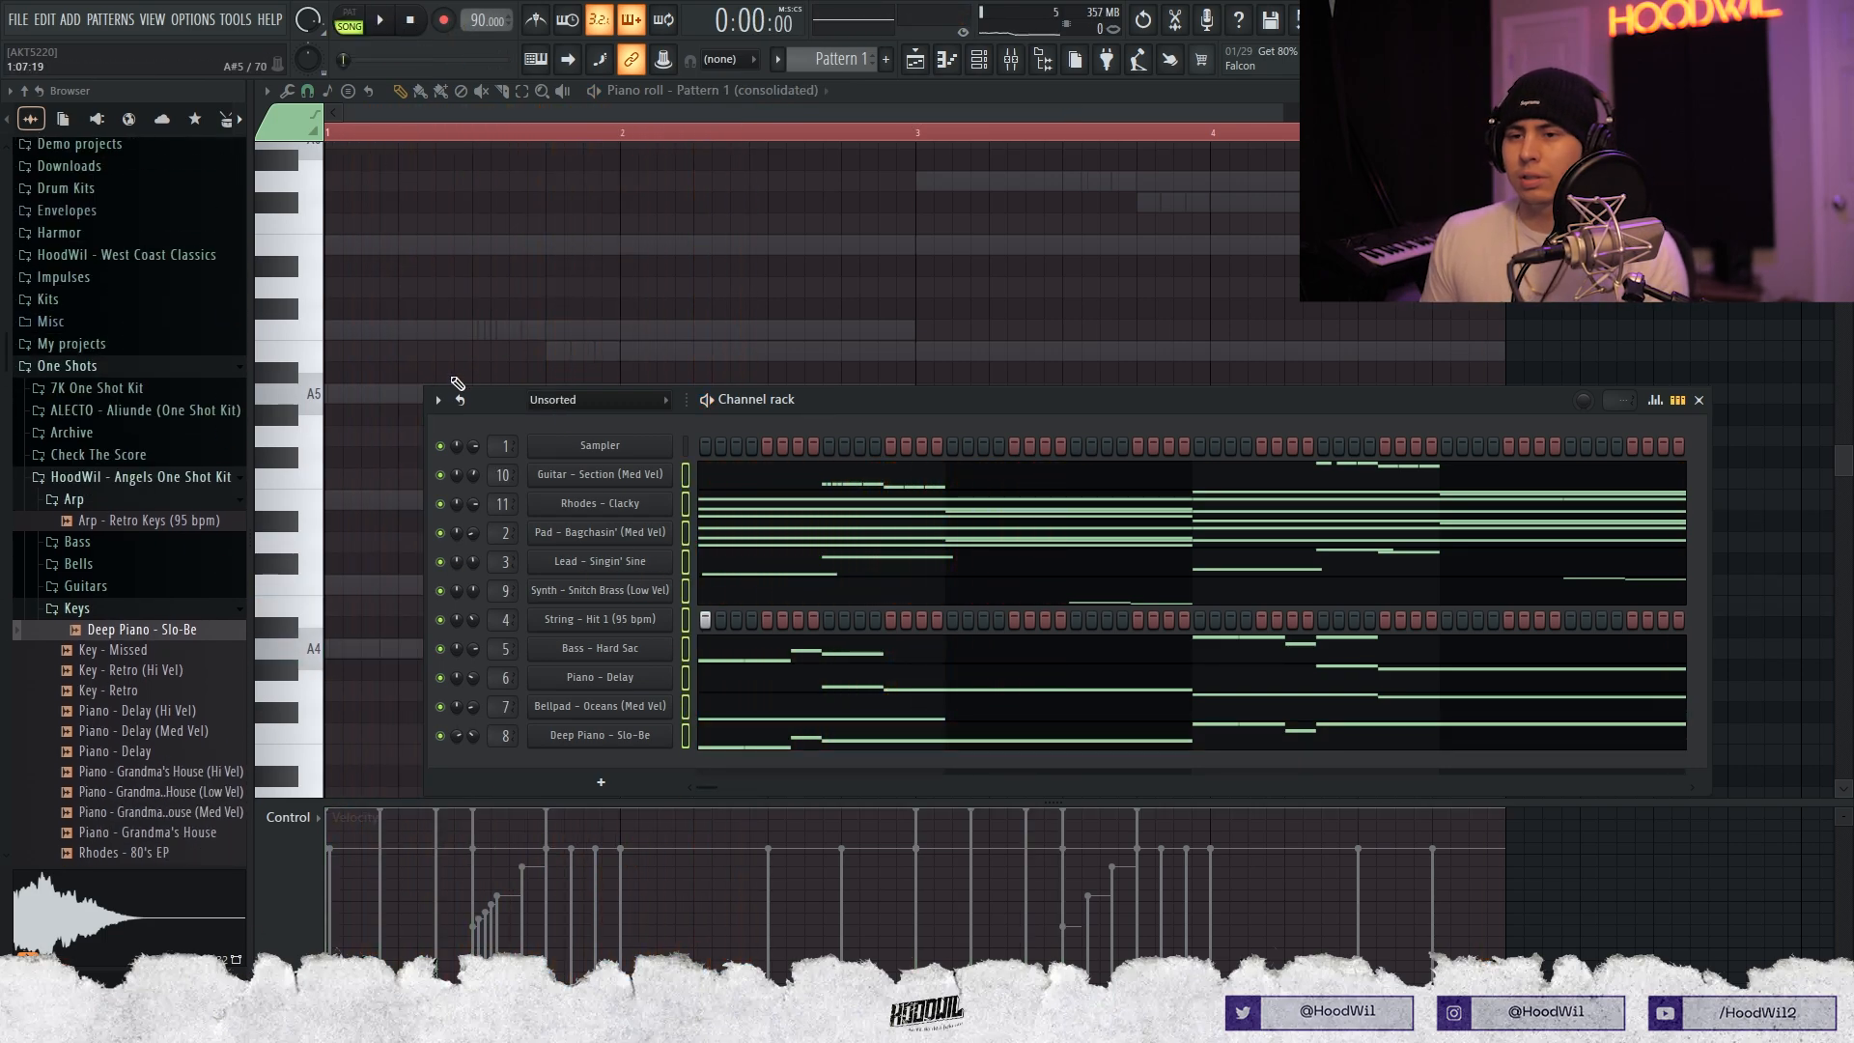
pyautogui.click(437, 400)
pyautogui.click(571, 647)
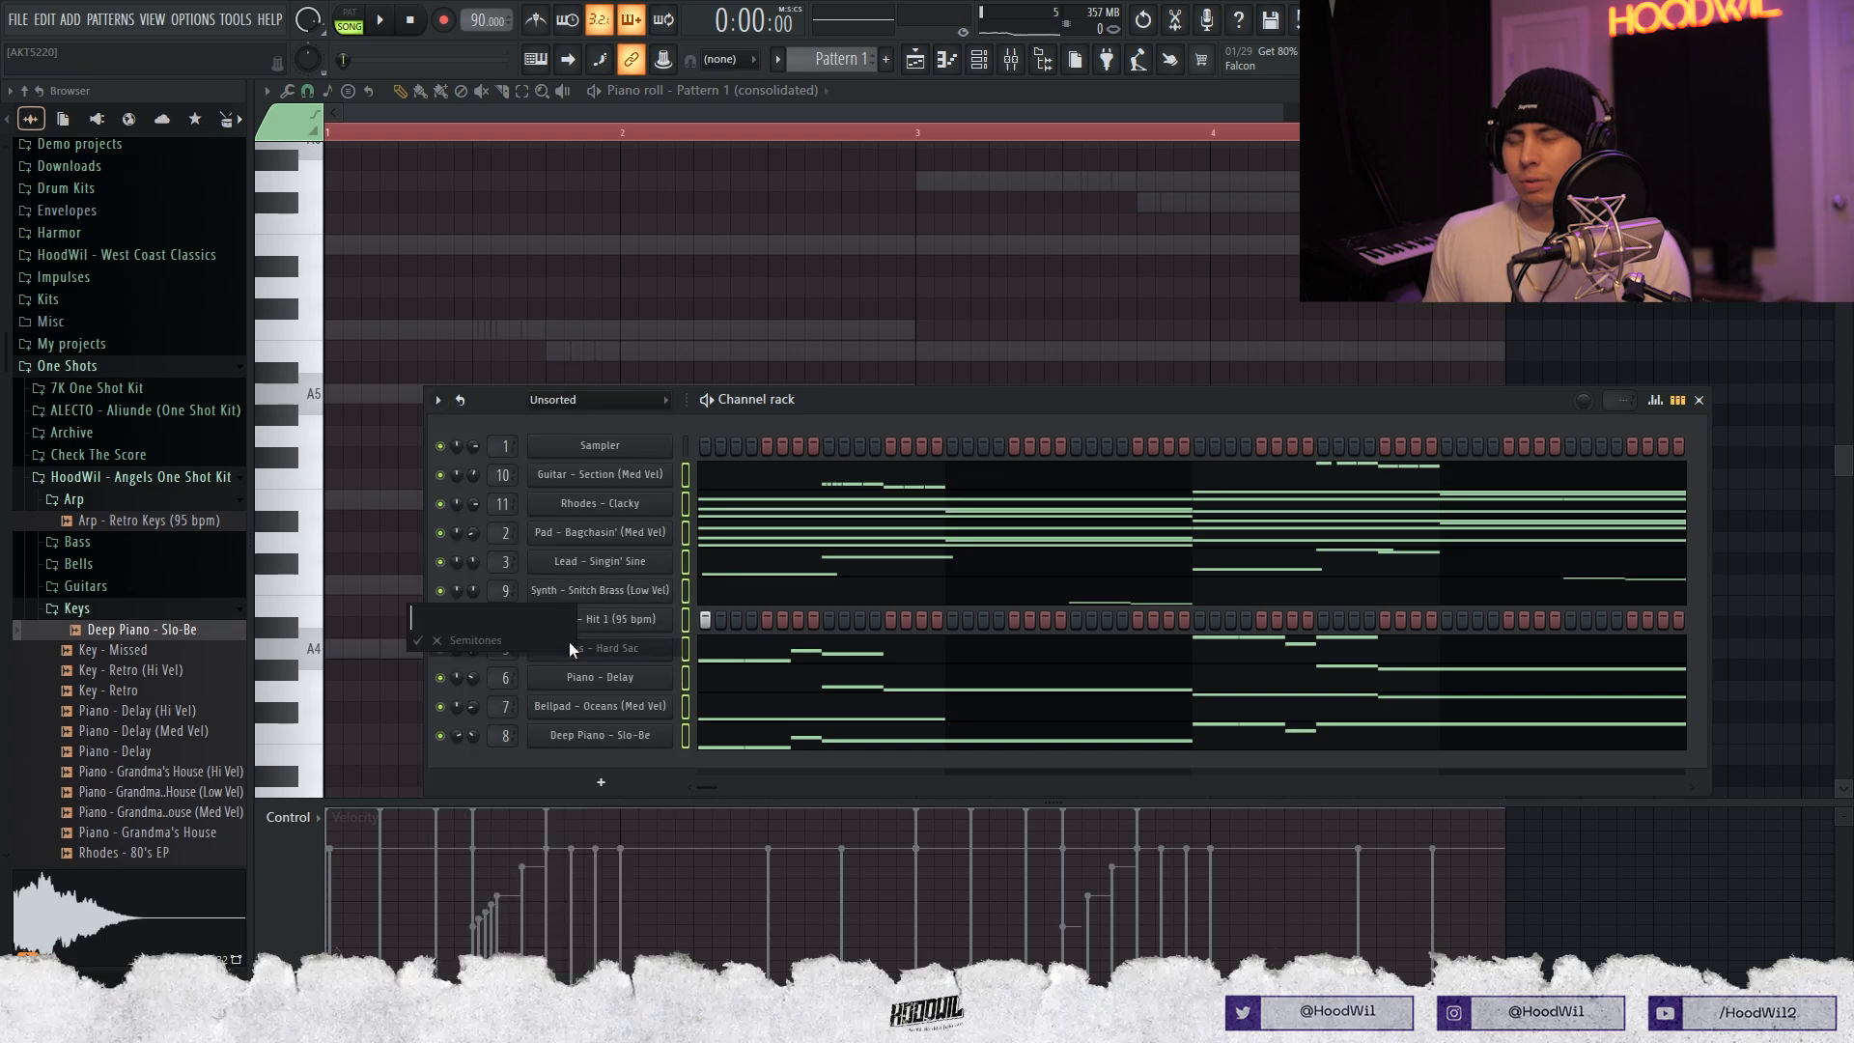
pyautogui.write('-3')
pyautogui.press('Return')
pyautogui.press('space')
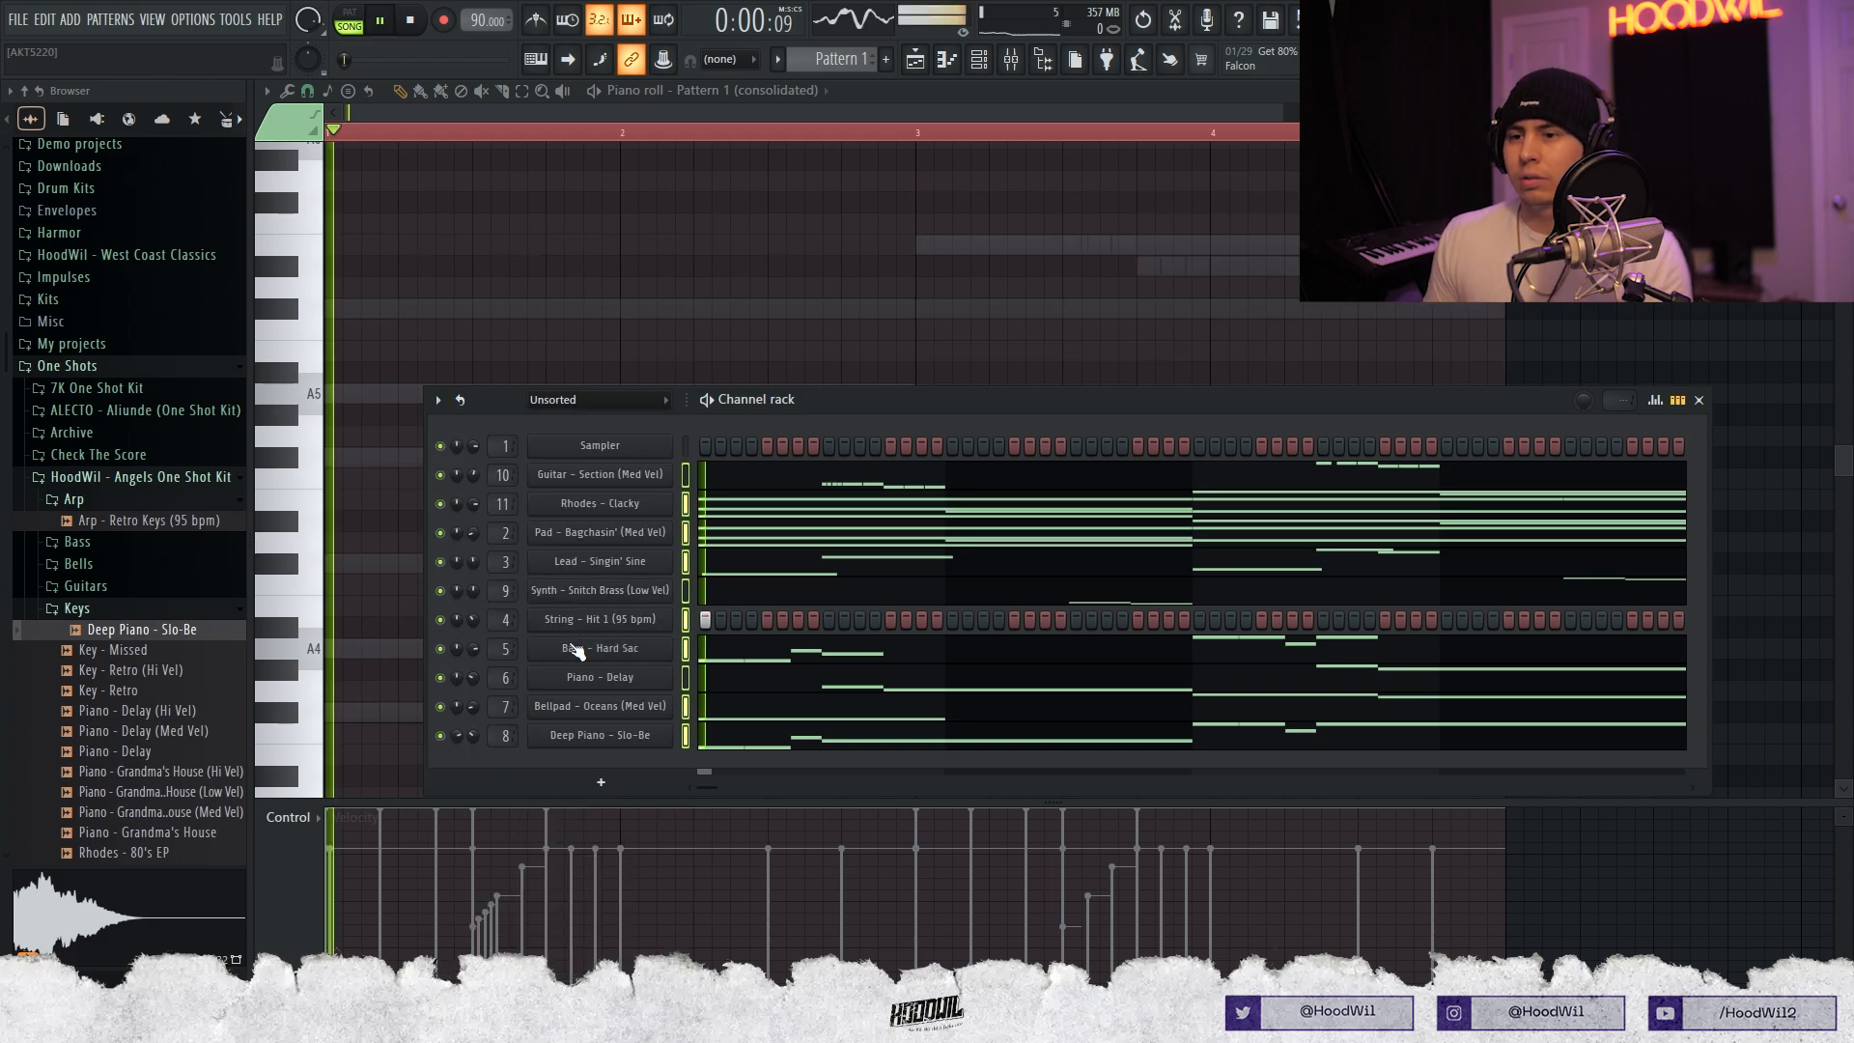
pyautogui.click(438, 399)
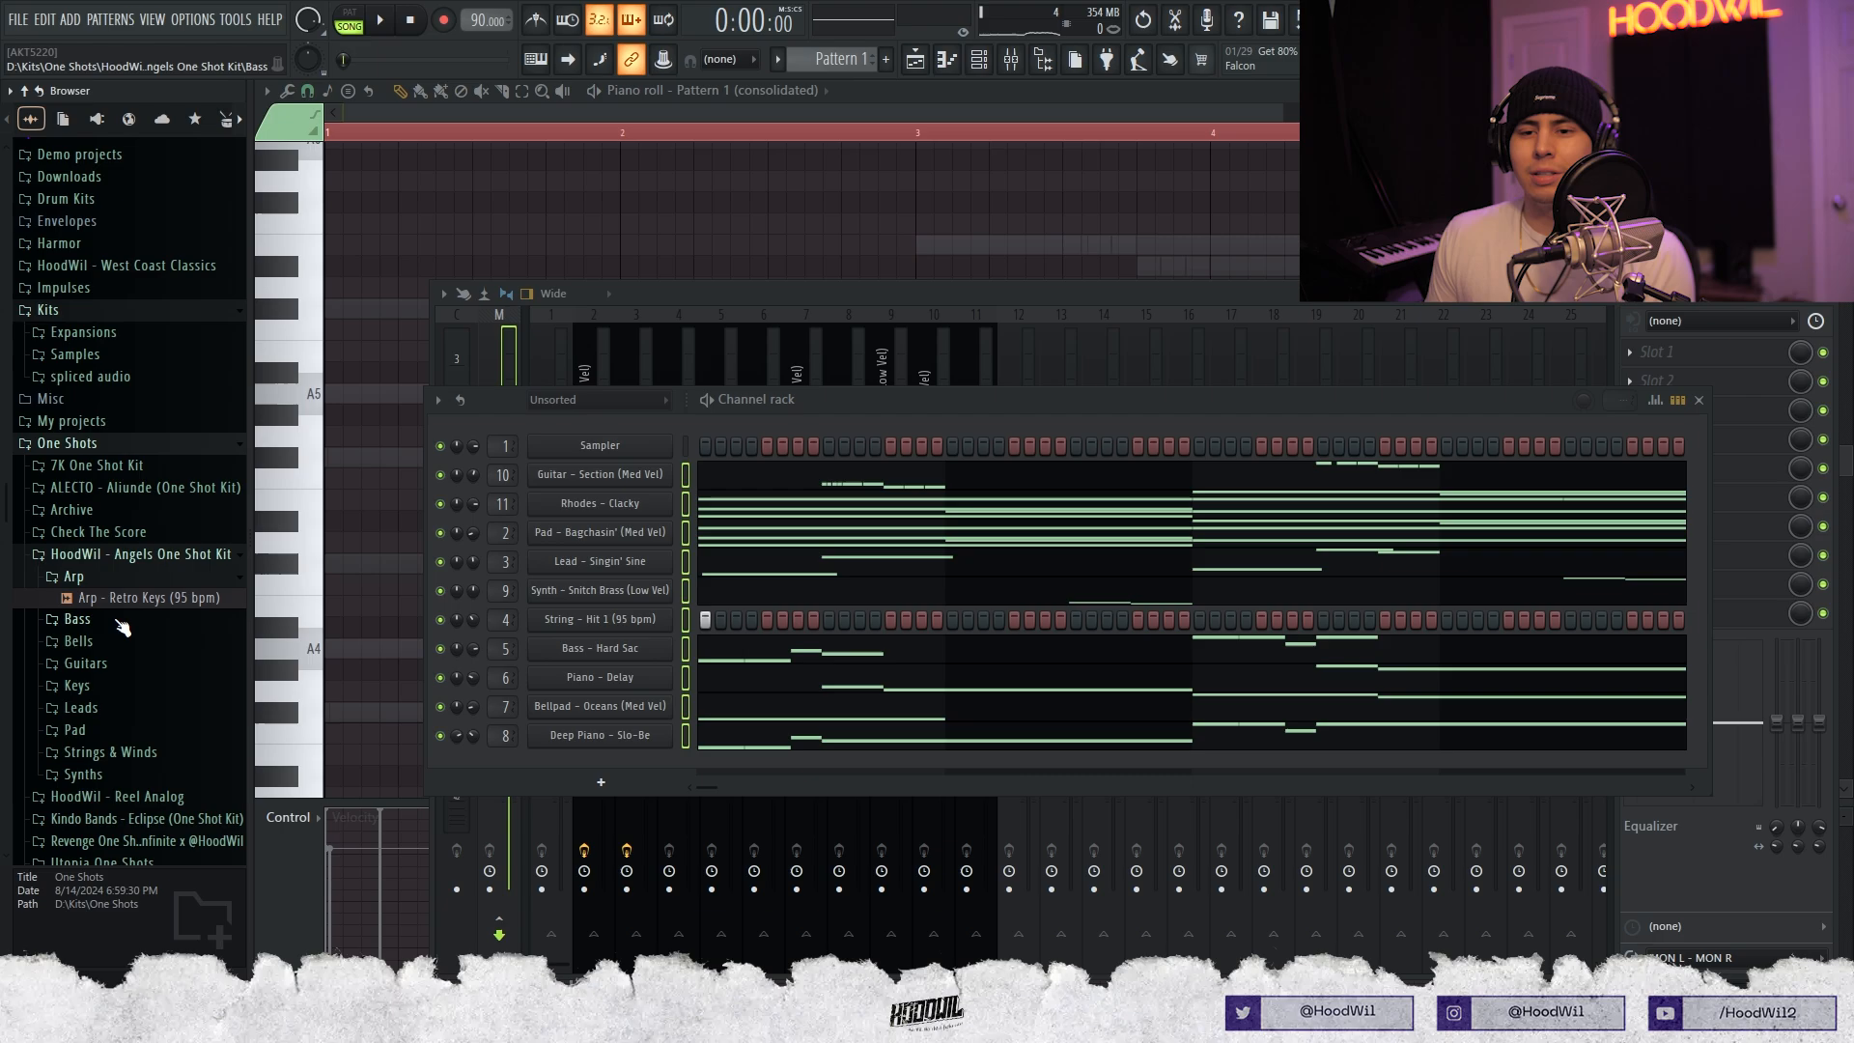
# Audition the Bass - Work and Bass - UK velocity variants in the kit's Bass folder.
pyautogui.scroll(-5, 183, 579)
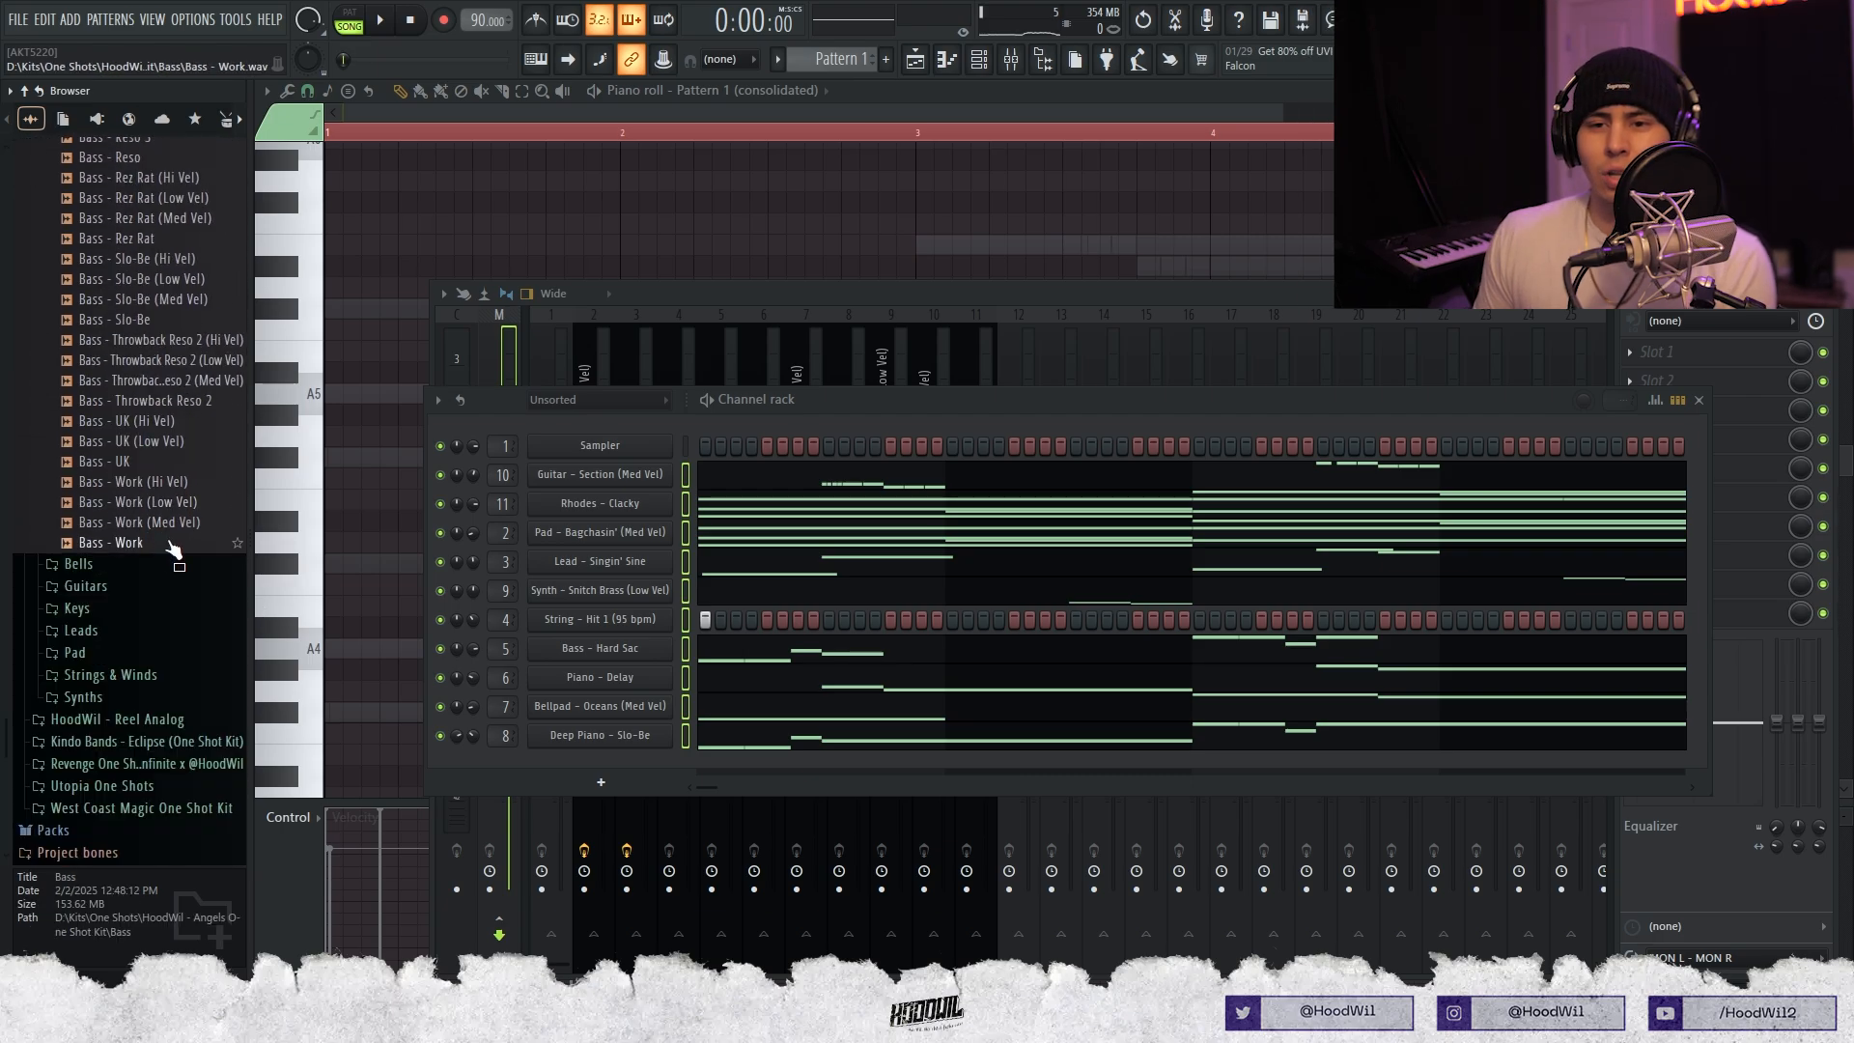
pyautogui.click(173, 484)
pyautogui.click(185, 502)
pyautogui.click(166, 442)
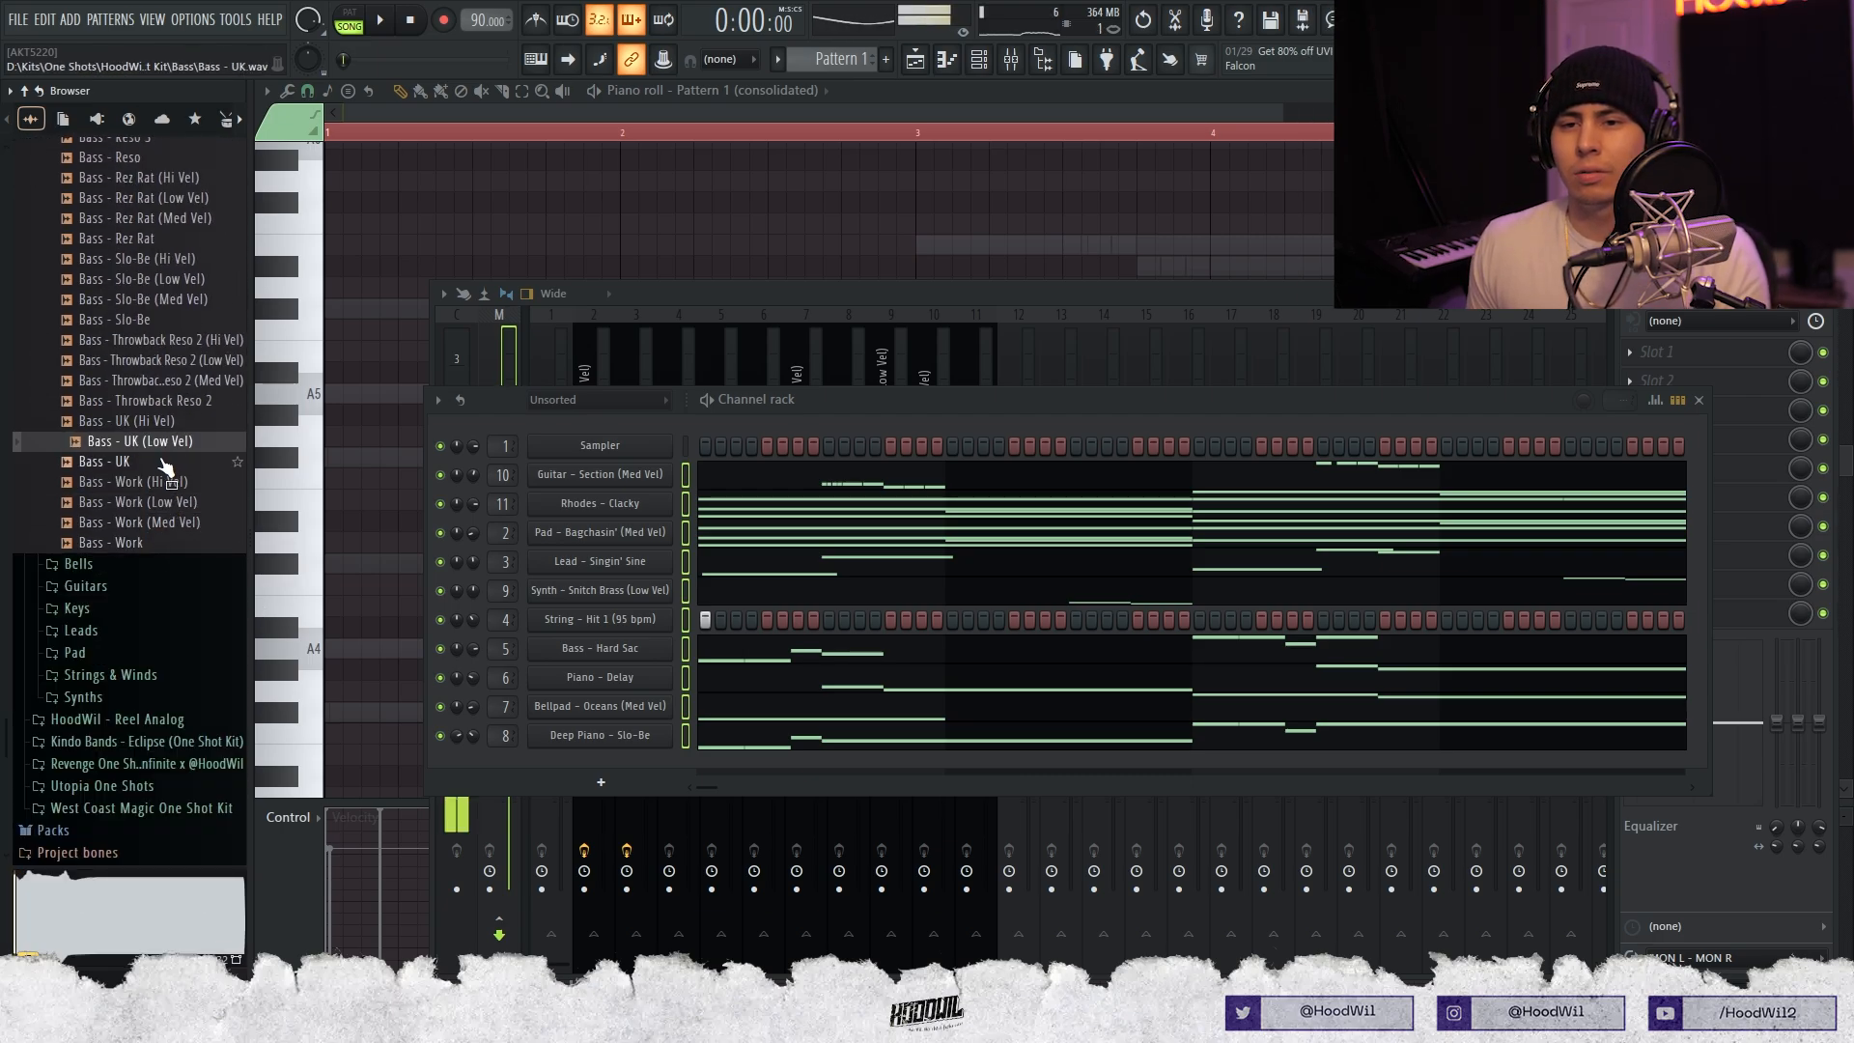
pyautogui.click(180, 422)
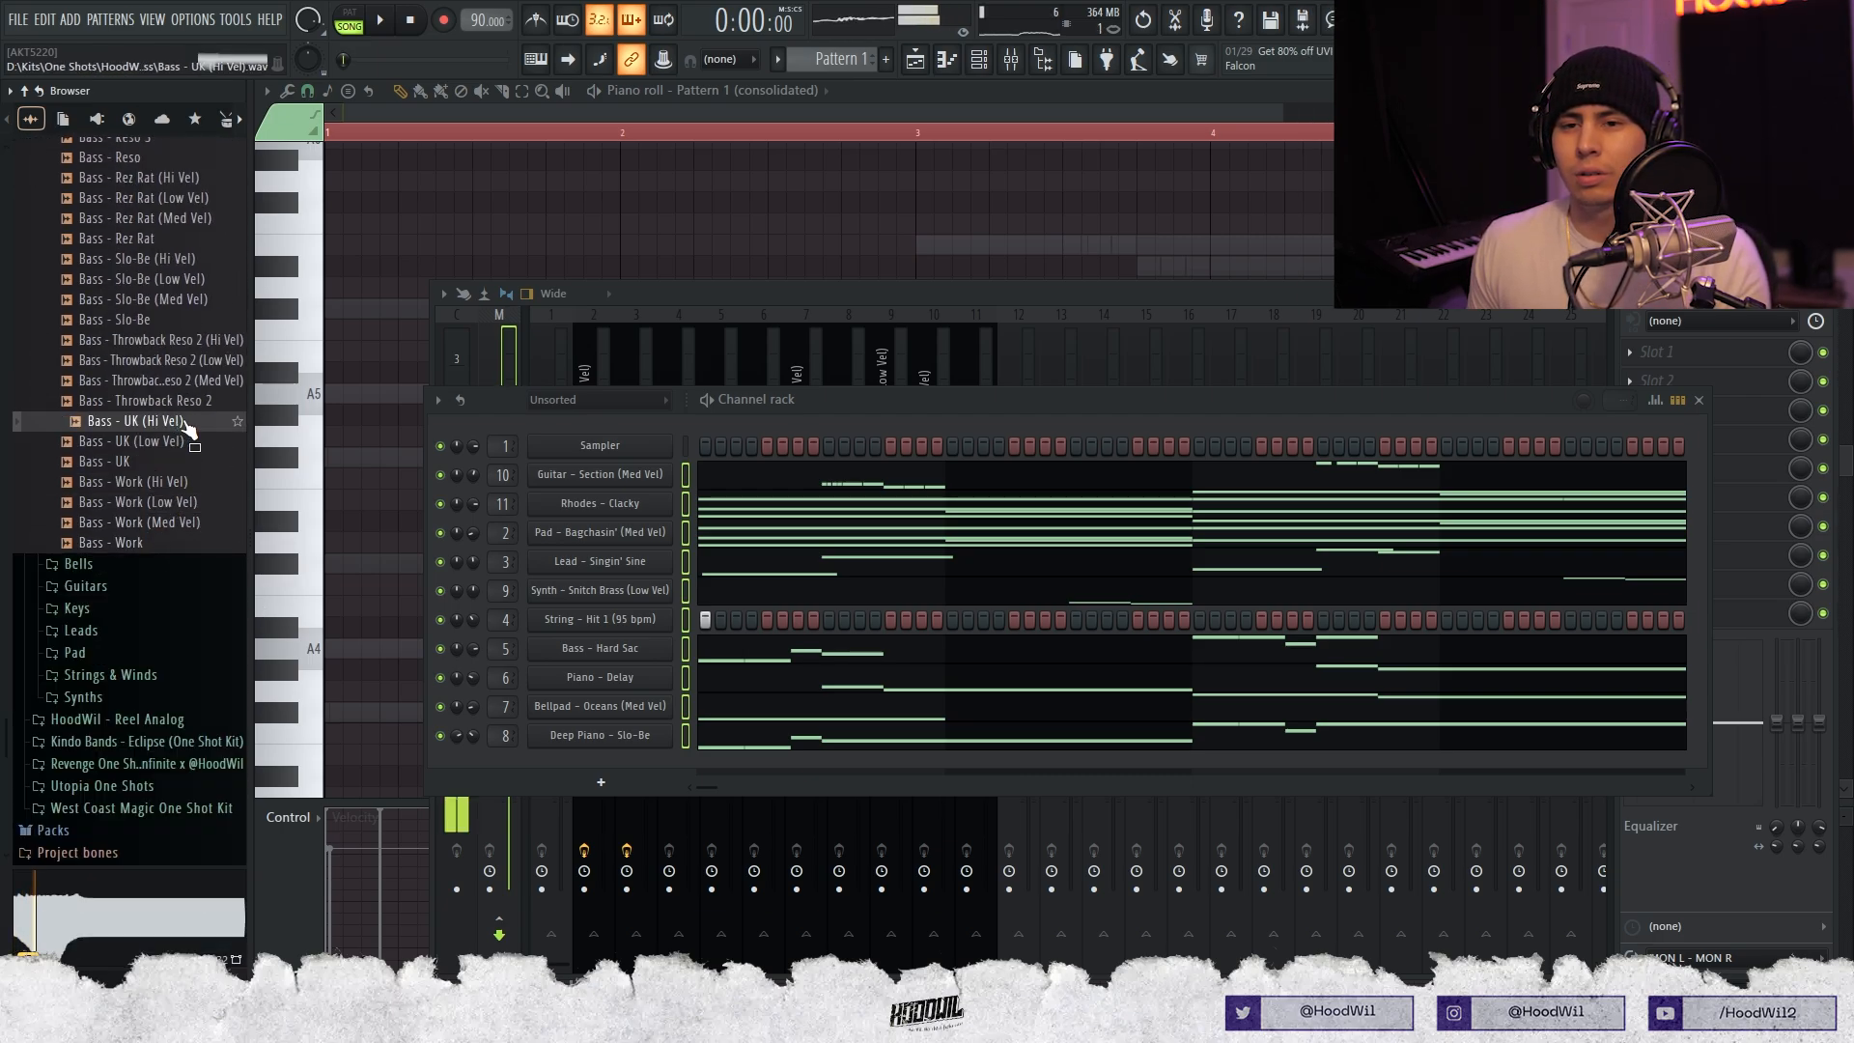
pyautogui.click(171, 443)
pyautogui.click(149, 462)
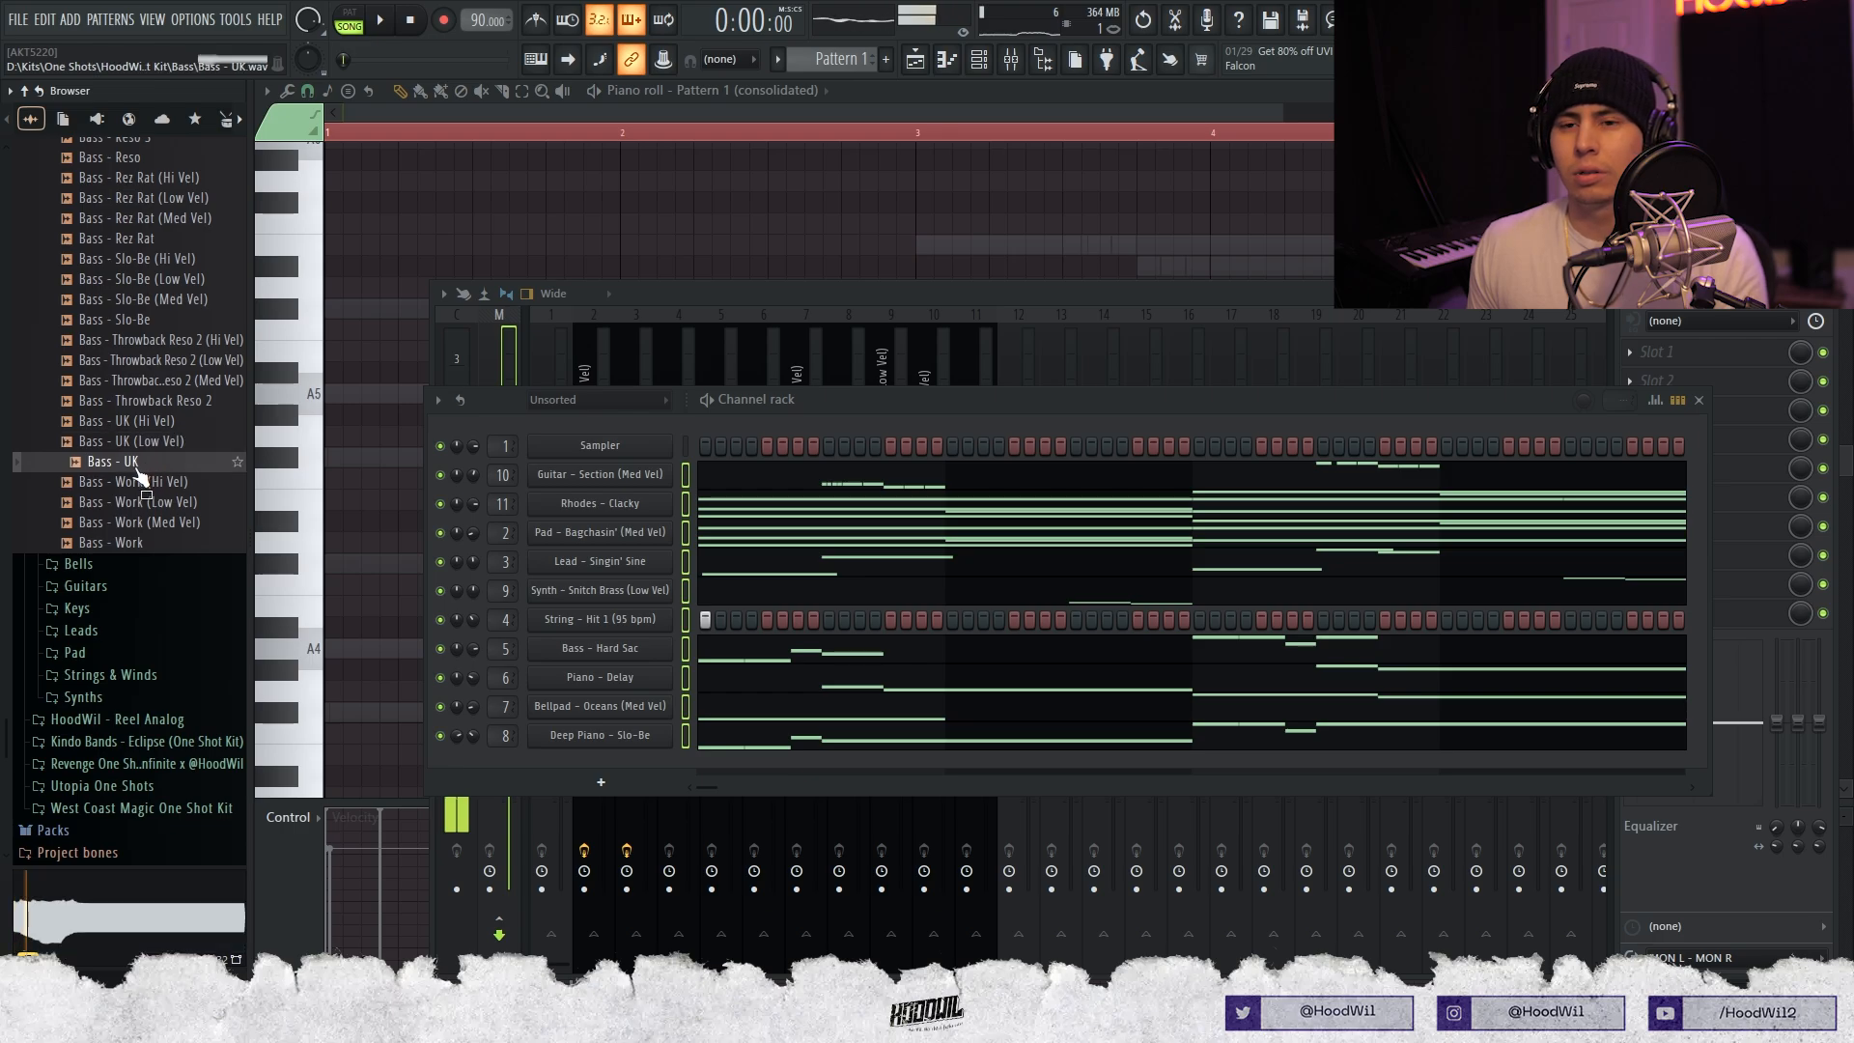
# Add Bass - UK as a new channel, make it cut itself and open its volume envelope settings.
pyautogui.moveTo(616, 768); pyautogui.dragTo(619, 770)
pyautogui.rightClick(666, 767)
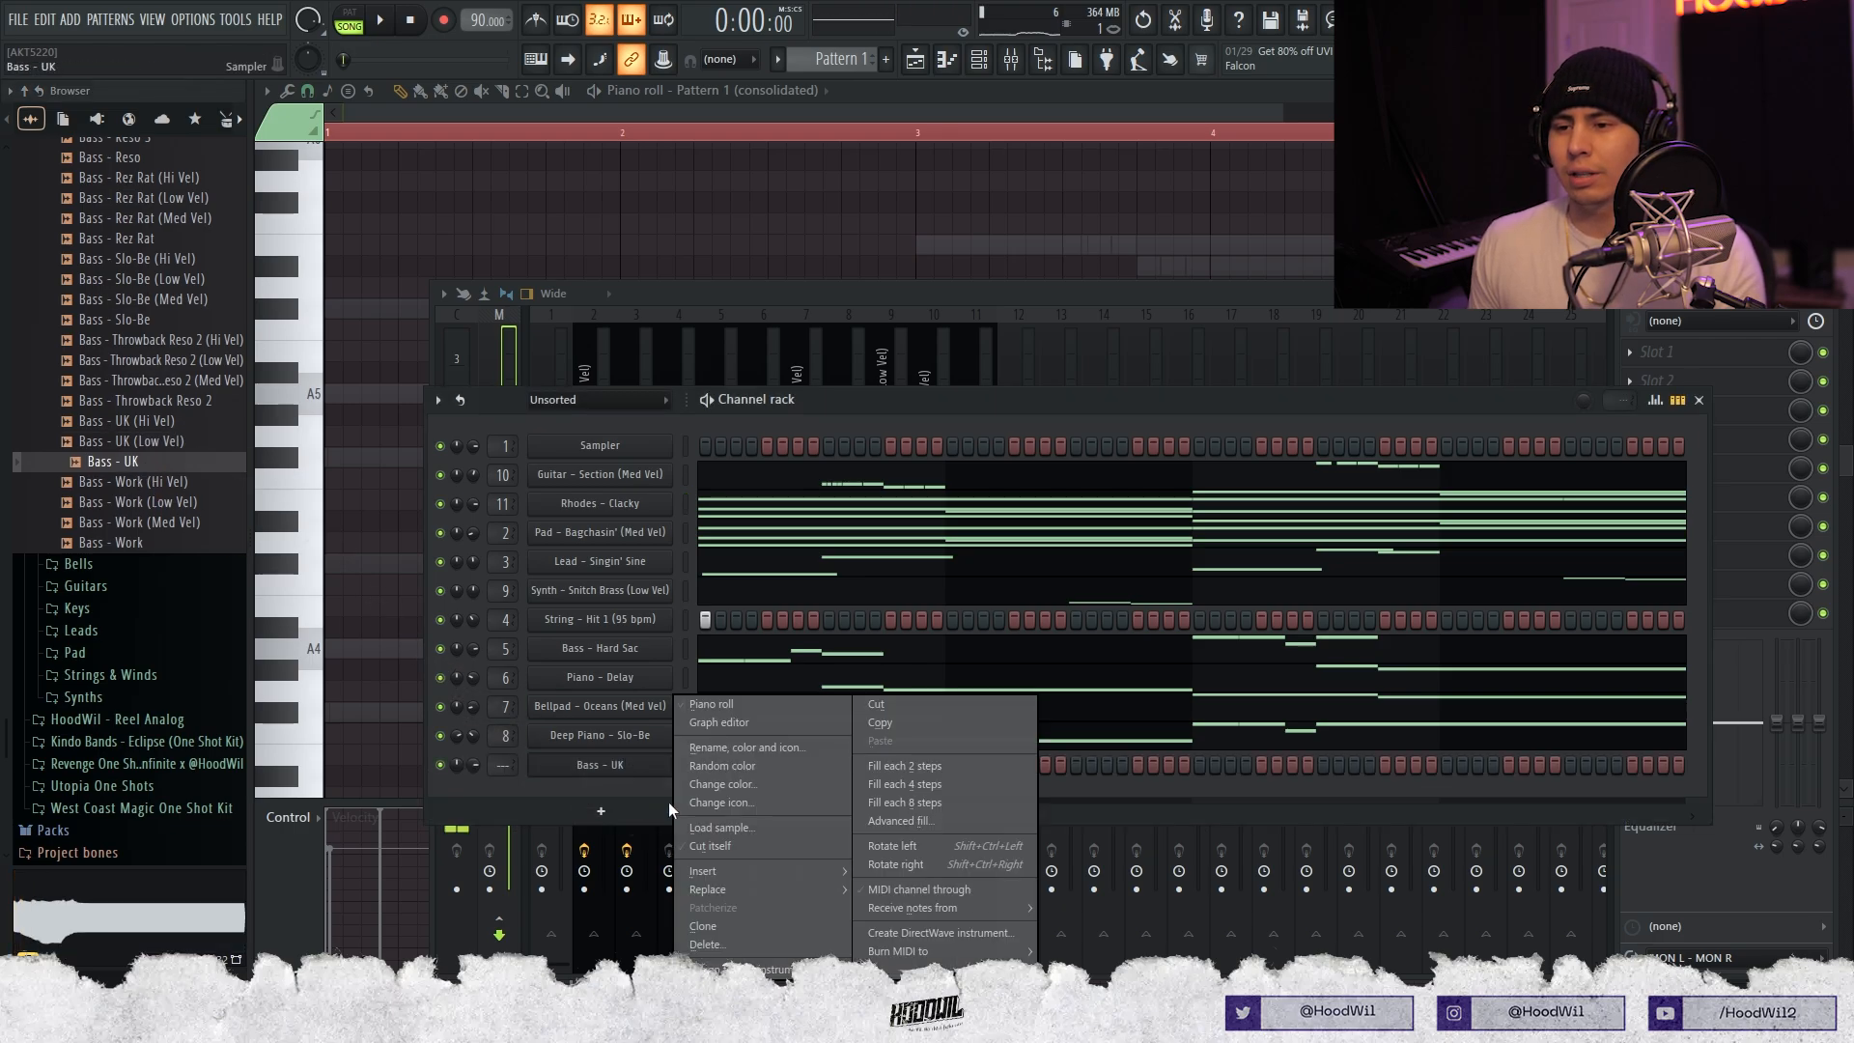
pyautogui.click(733, 844)
pyautogui.click(629, 760)
pyautogui.click(480, 365)
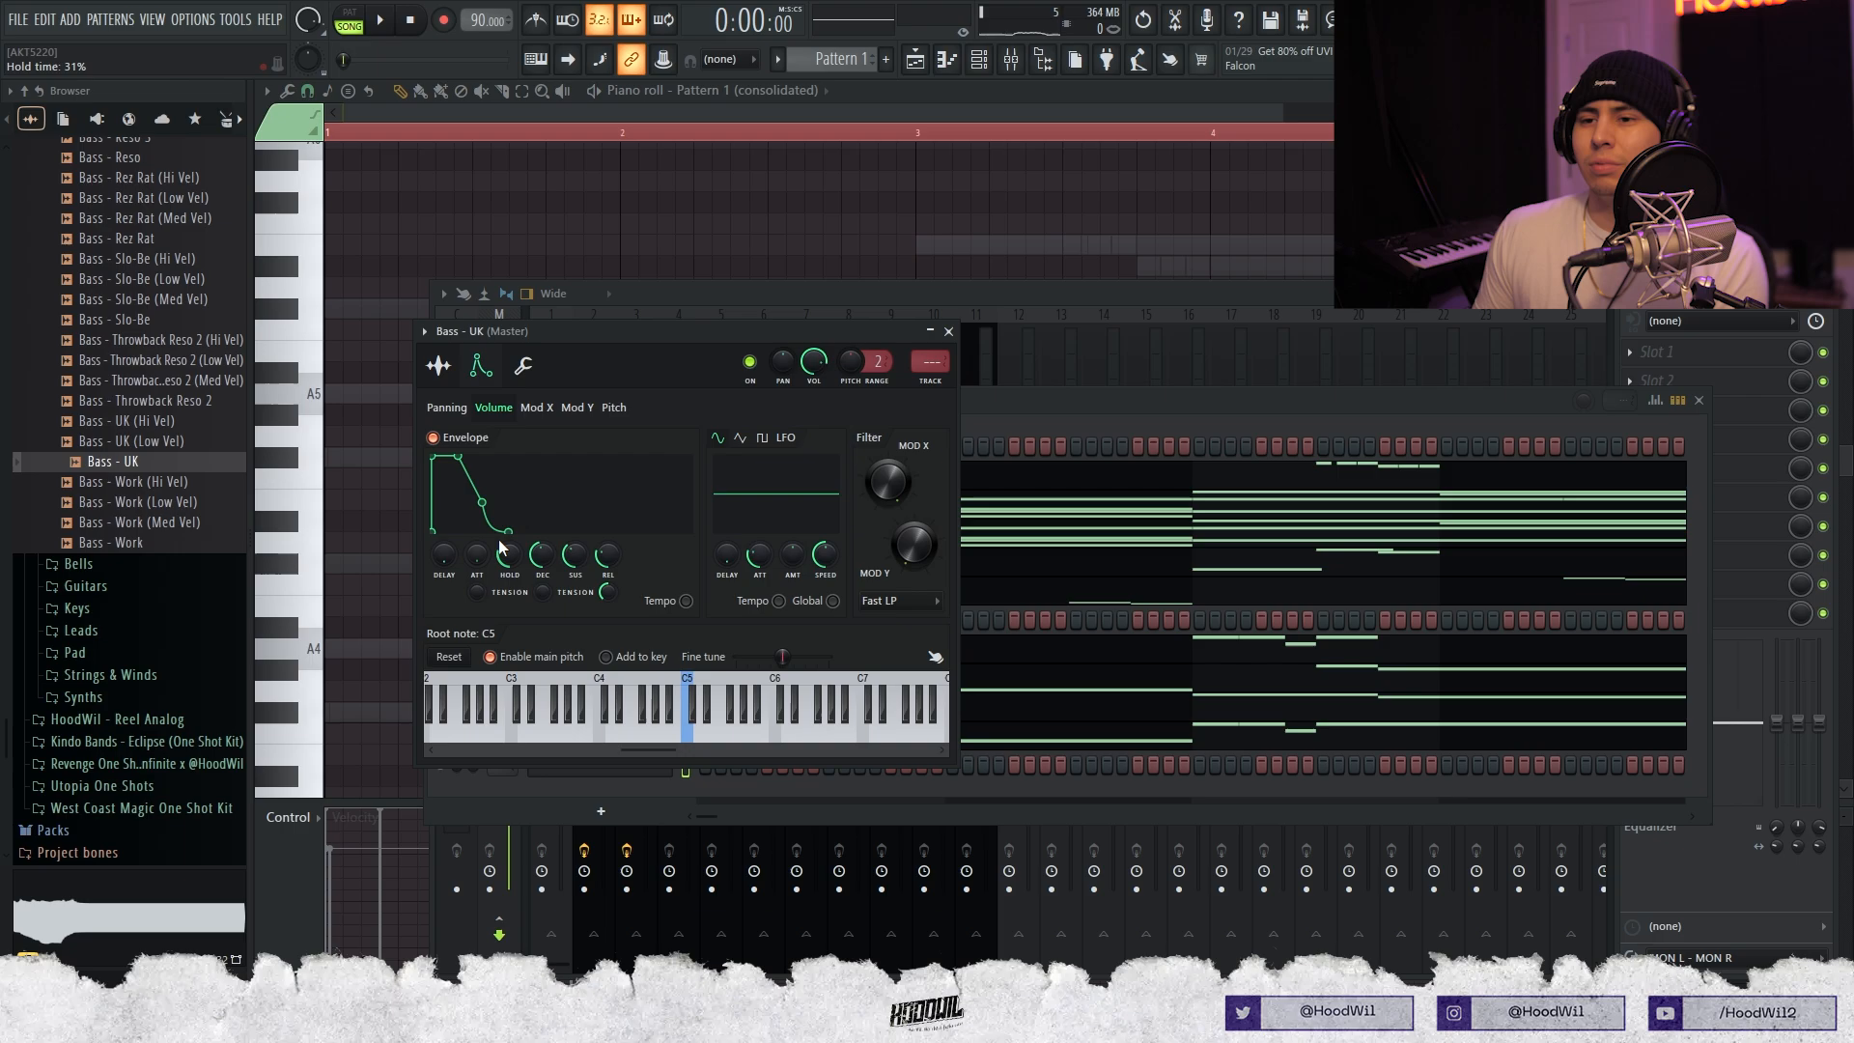